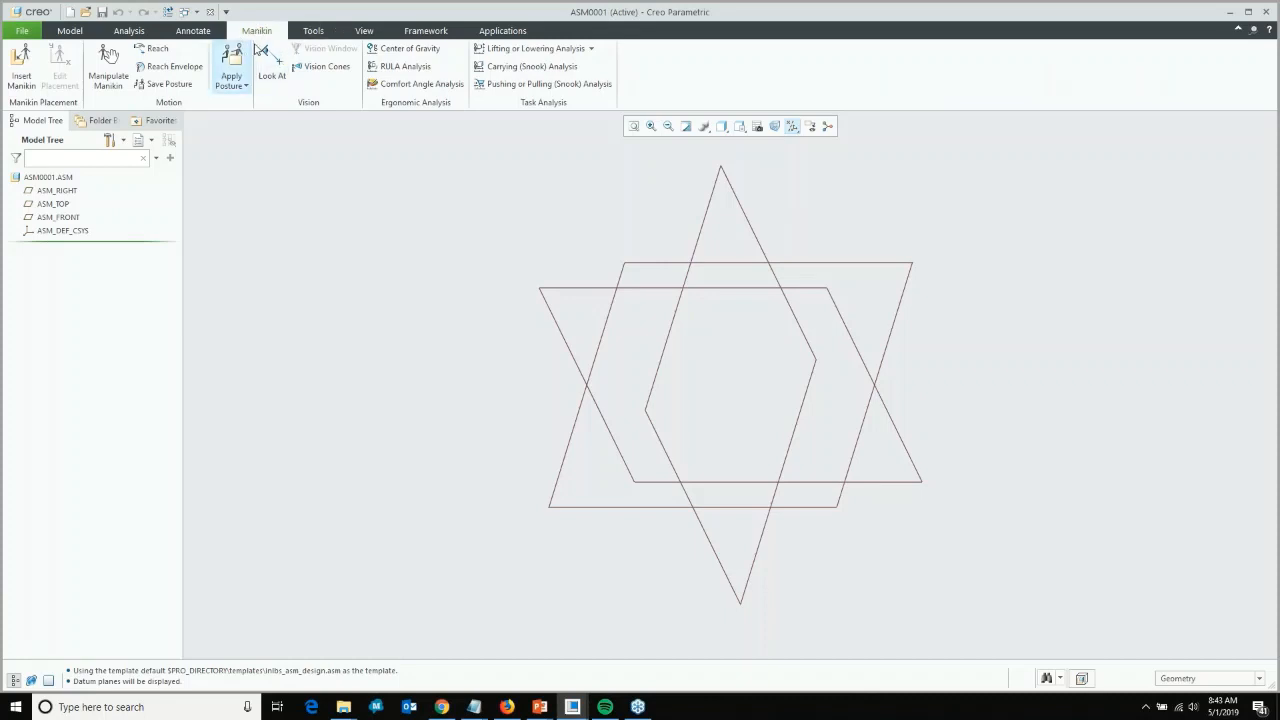
# Insert the male USA 95th-percentile manikin m_nasa_95.asm from the Manikin Library into the assembly.
pyautogui.click(28, 84)
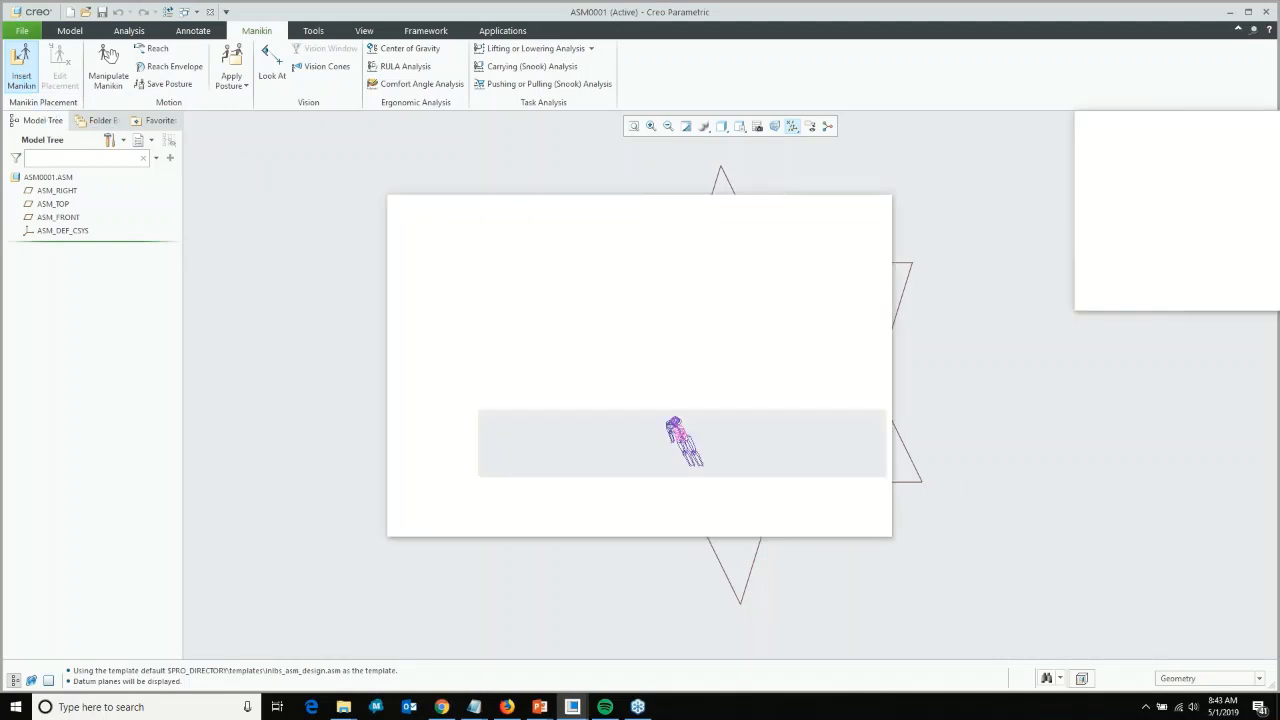
pyautogui.moveTo(353, 193); pyautogui.dragTo(252, 193)
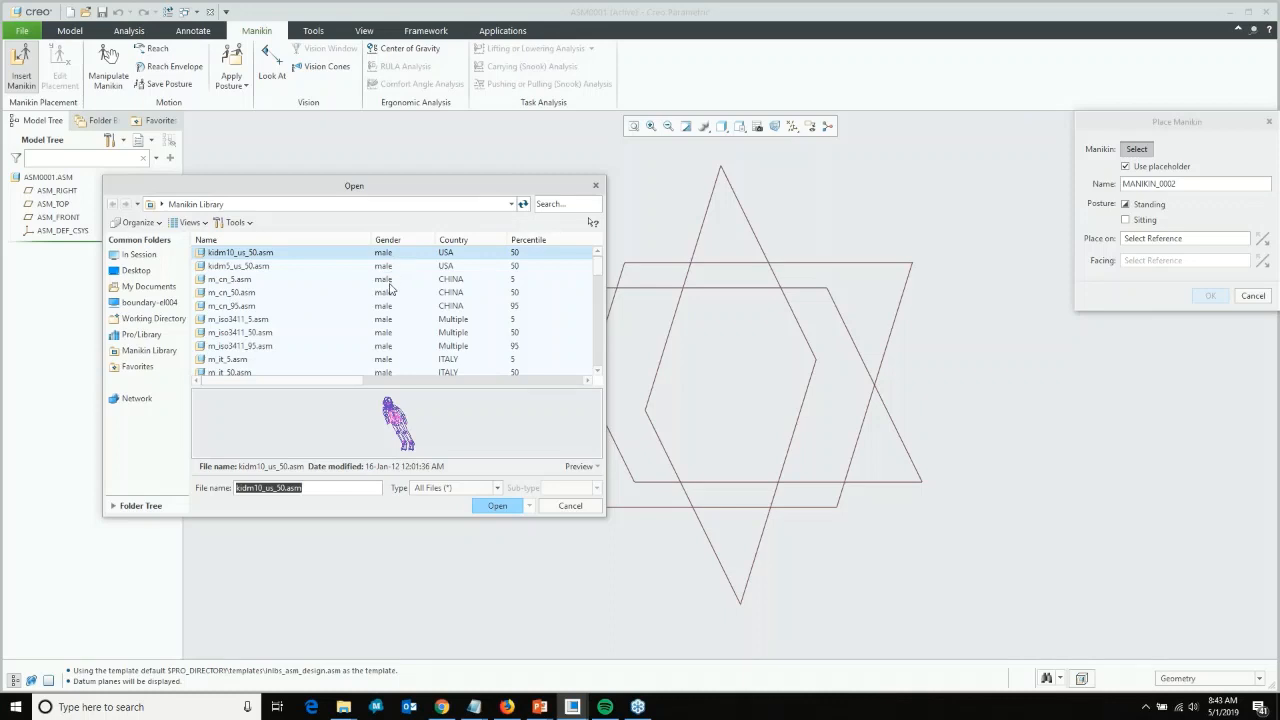
pyautogui.scroll(-10, 392, 337)
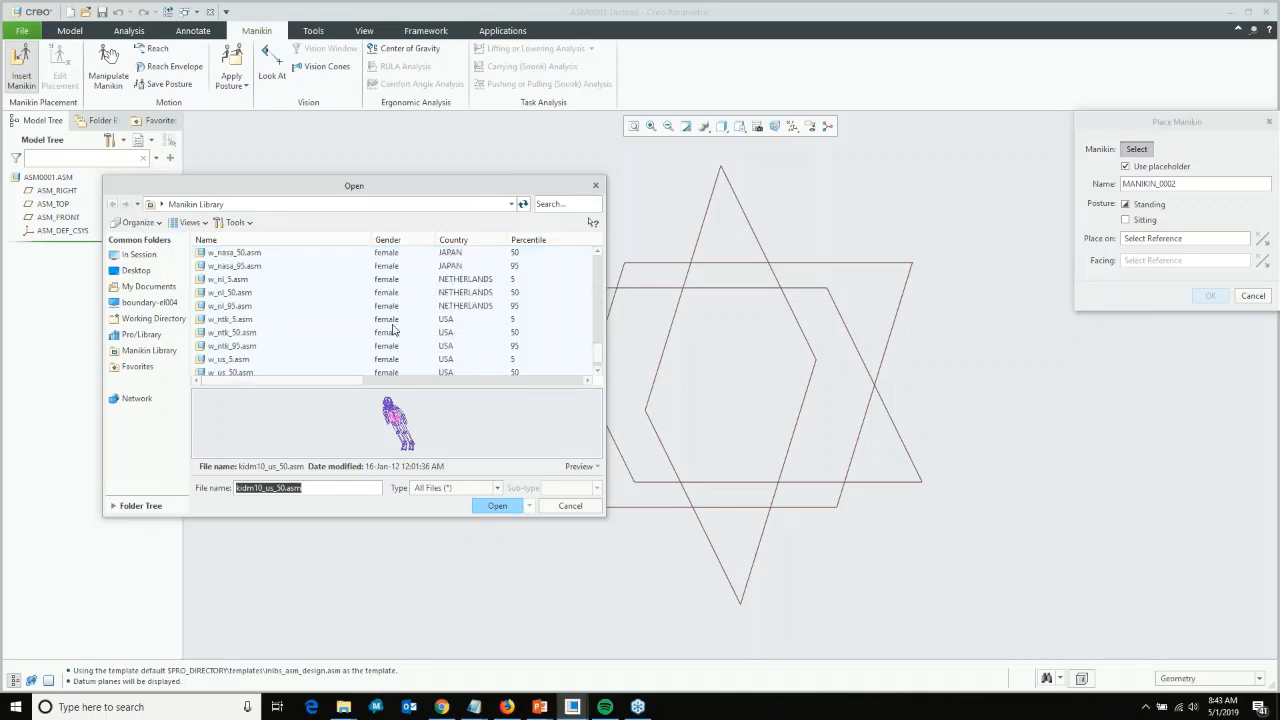
pyautogui.scroll(4, 417, 356)
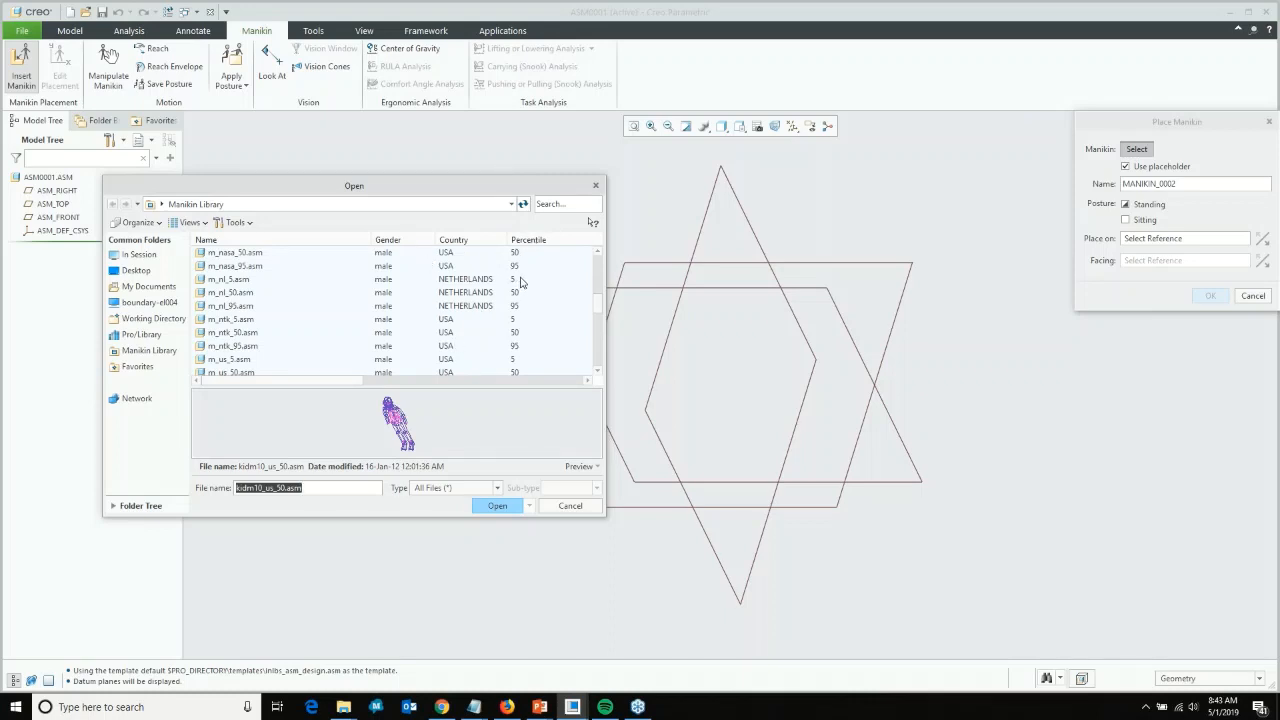
pyautogui.scroll(6, 470, 283)
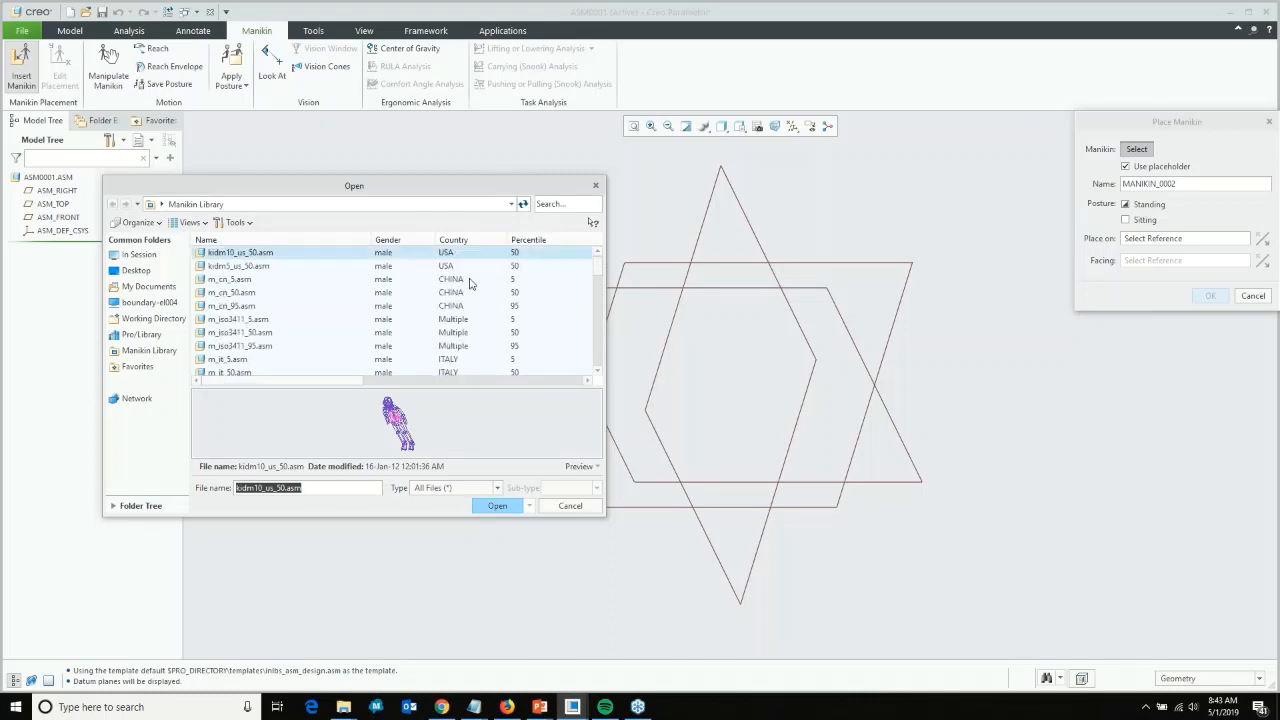
pyautogui.click(334, 283)
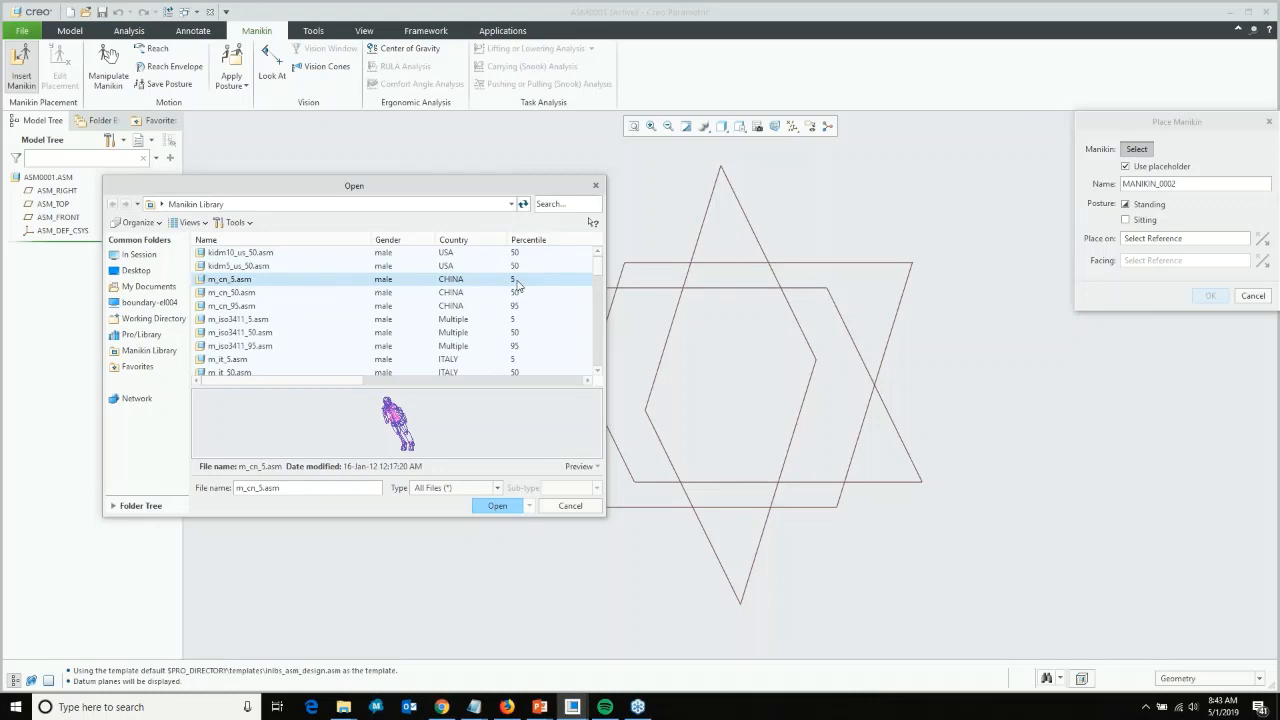
pyautogui.scroll(-3, 452, 333)
pyautogui.click(452, 307)
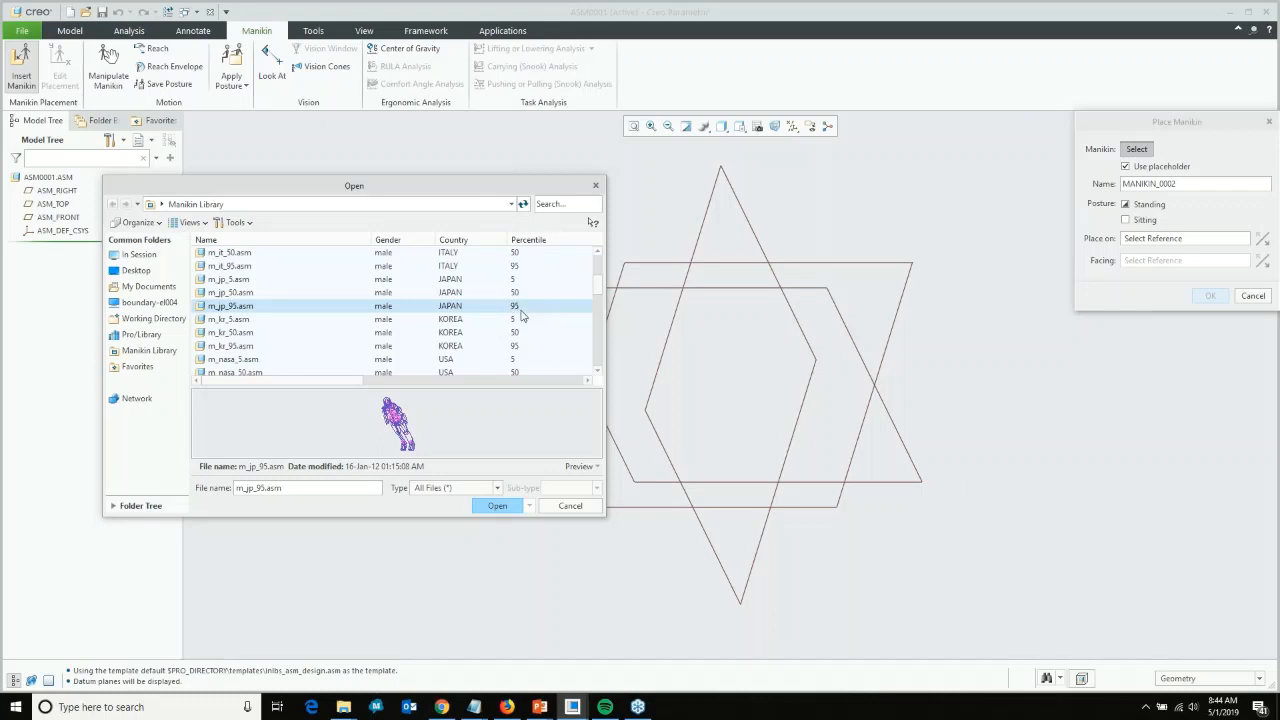
pyautogui.scroll(-1, 434, 325)
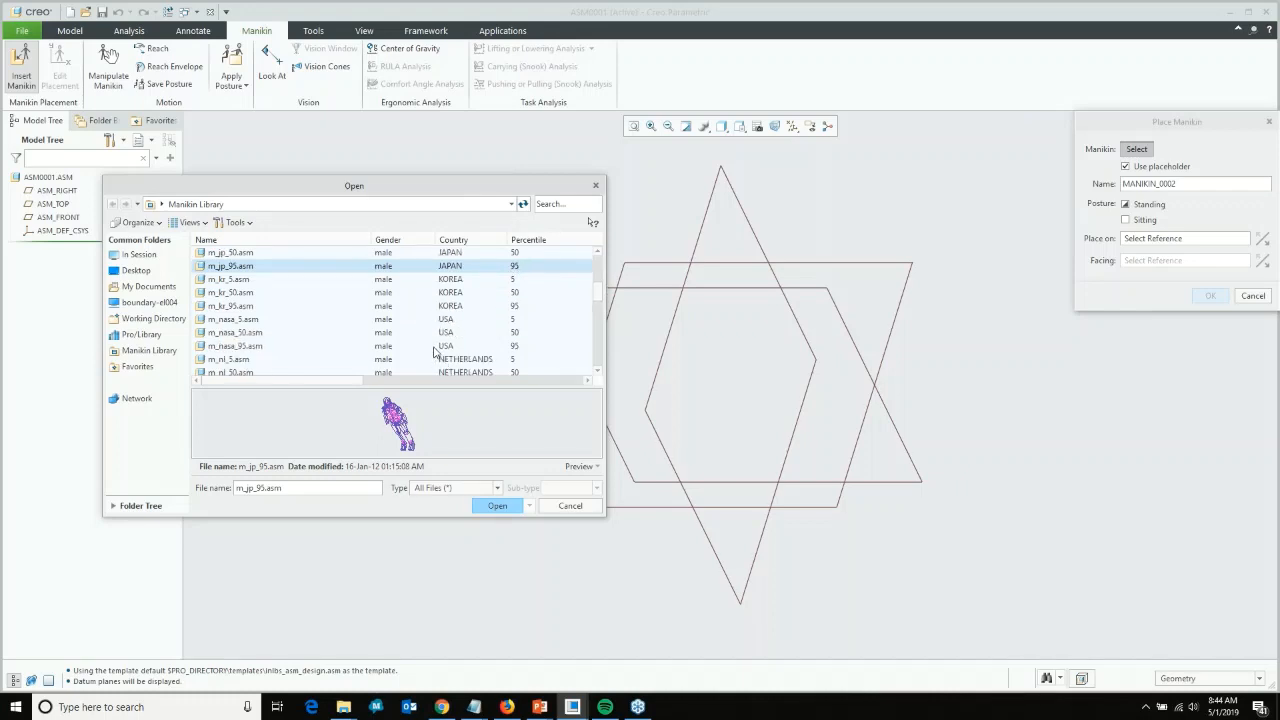
pyautogui.click(343, 346)
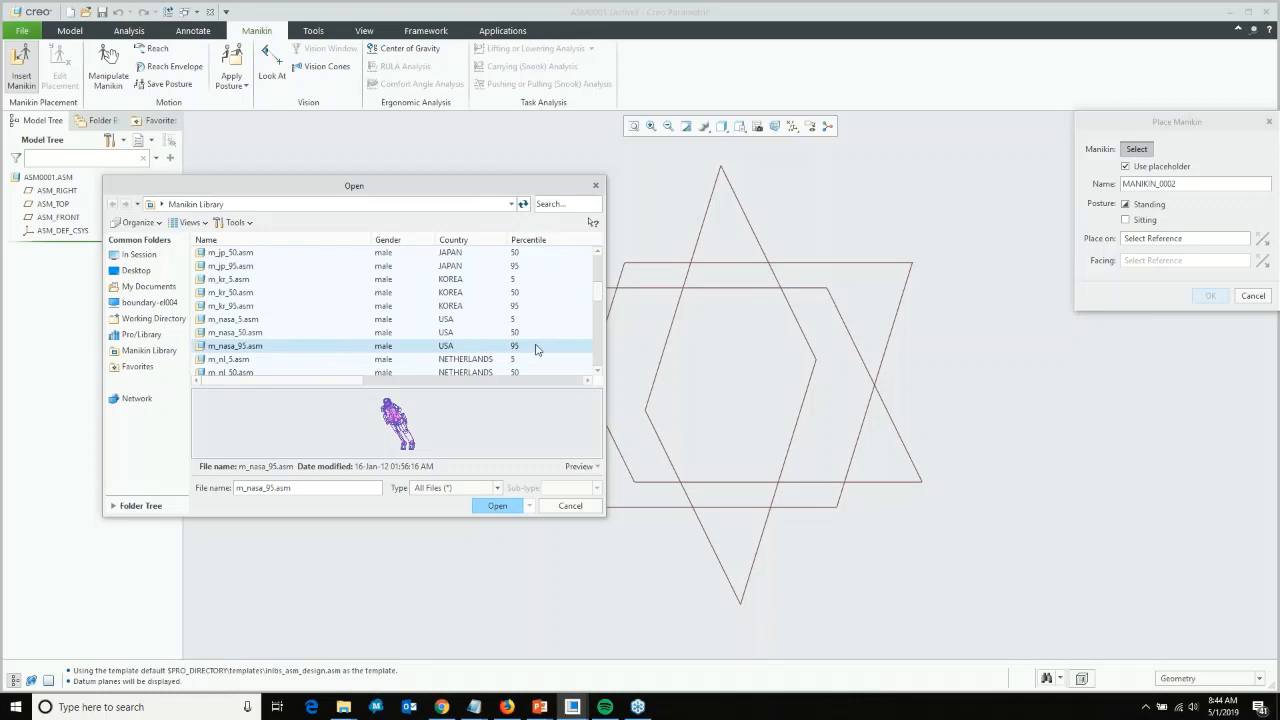
pyautogui.click(497, 505)
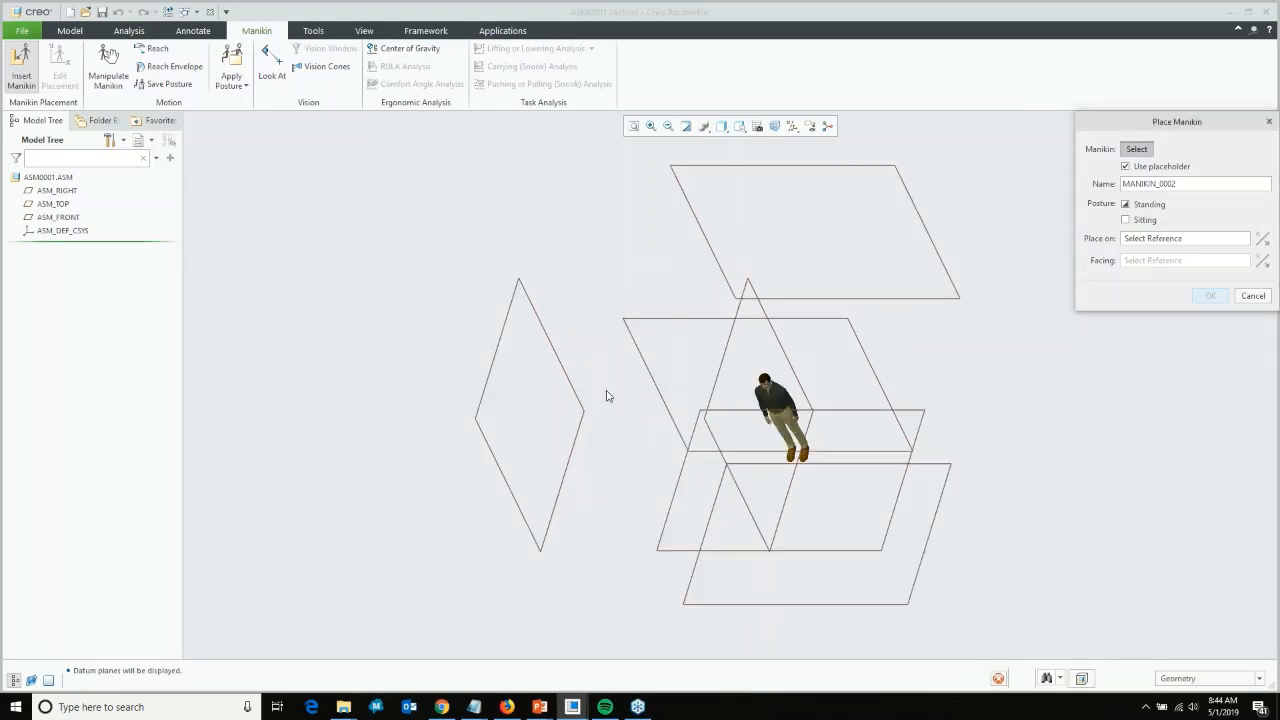
# Place the standing manikin on the assembly's ASM_TOP datum plane, facing ASM_FRONT, and accept the placement.
pyautogui.click(711, 525)
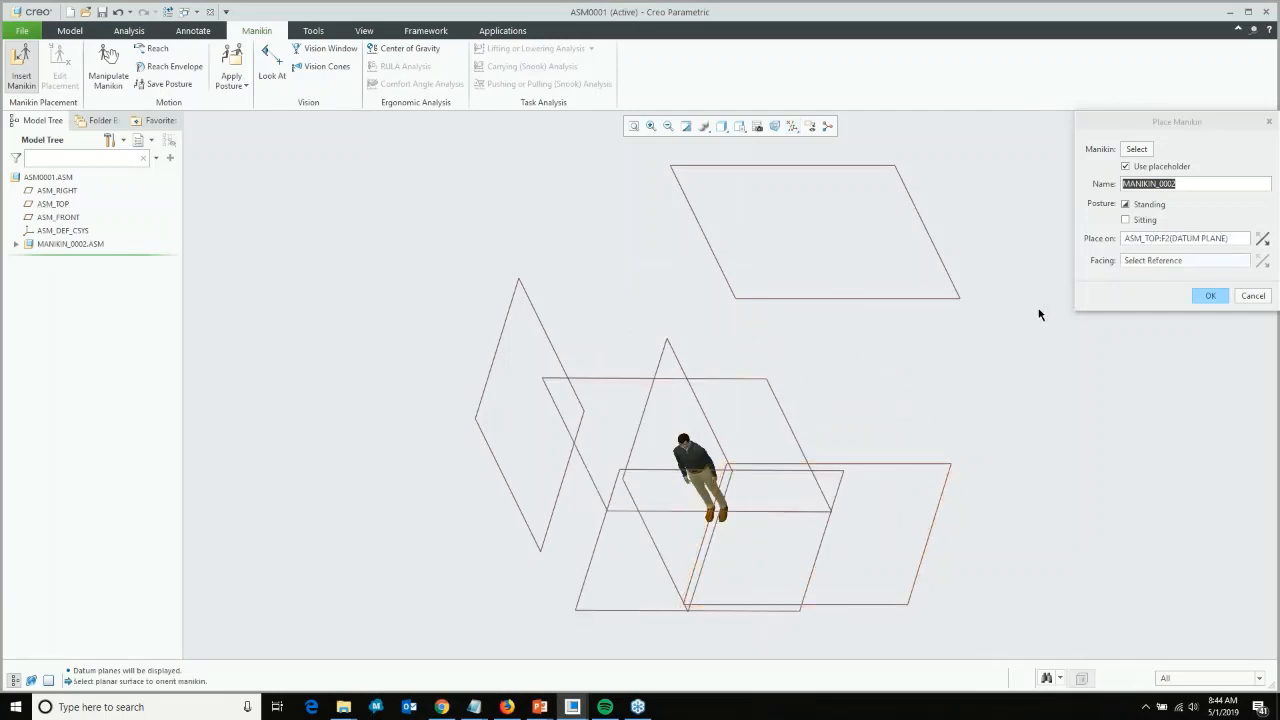
pyautogui.click(760, 296)
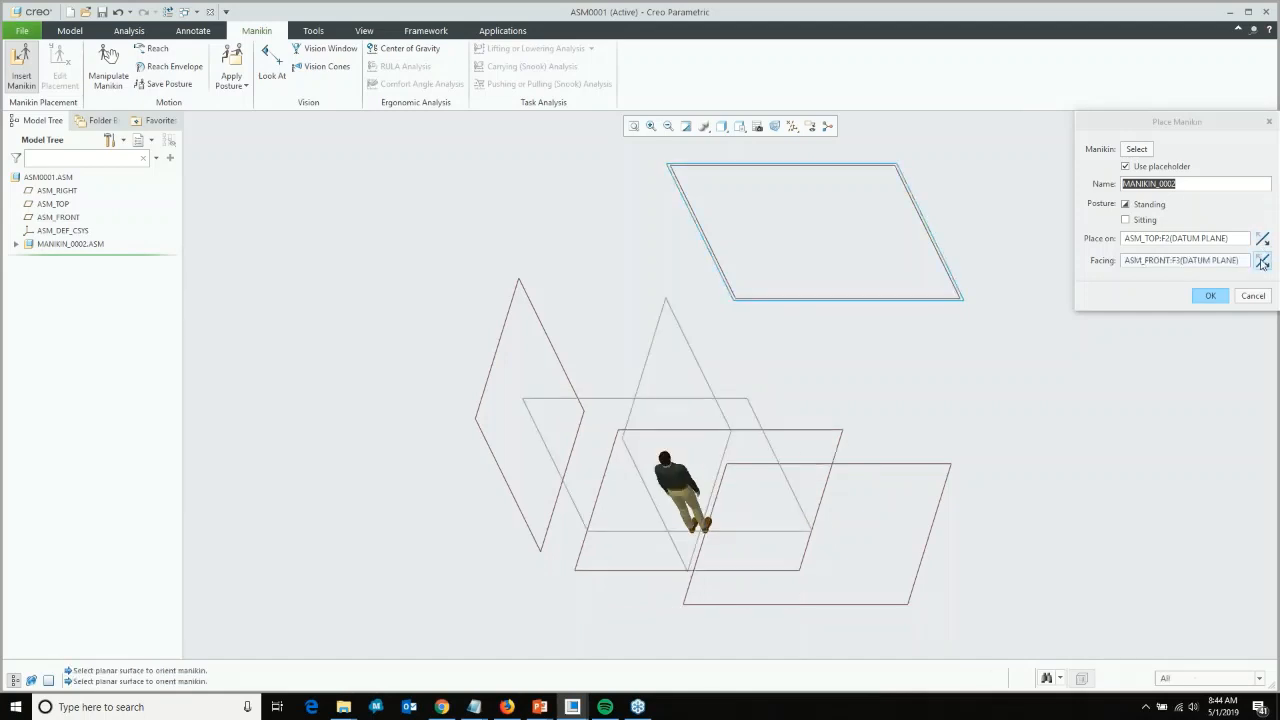
pyautogui.click(1210, 295)
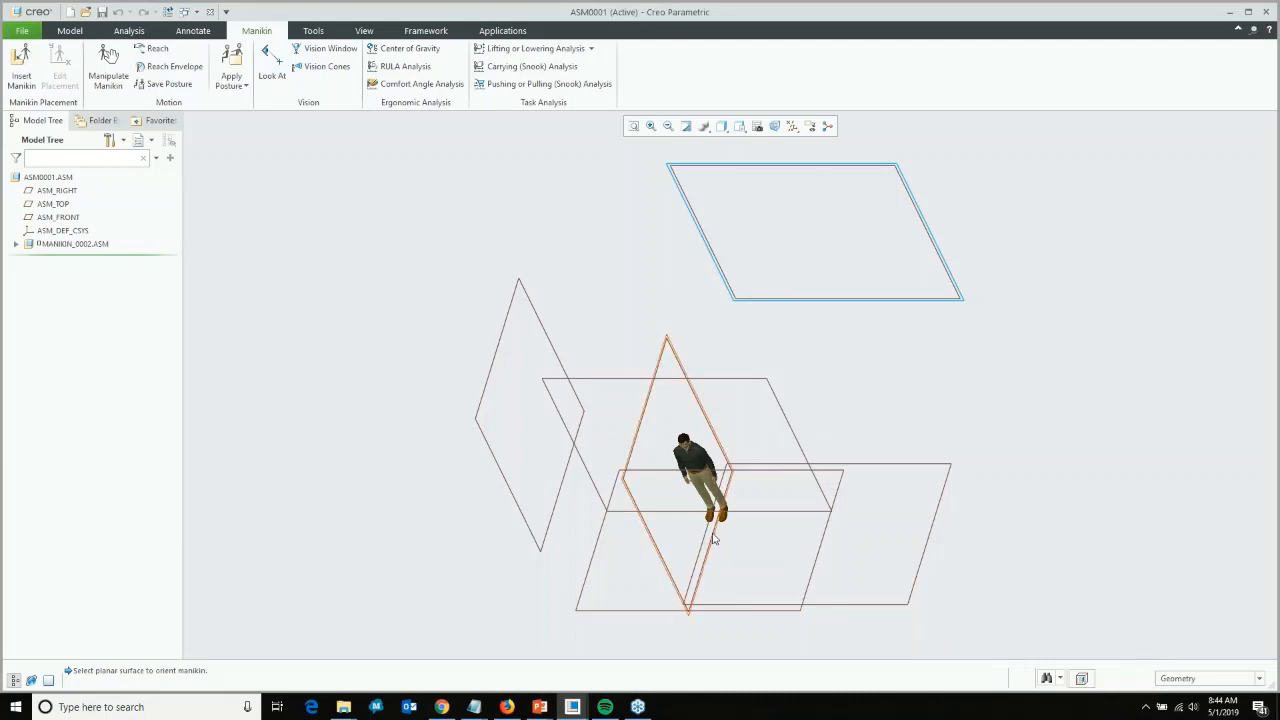
pyautogui.scroll(-2, 713, 538)
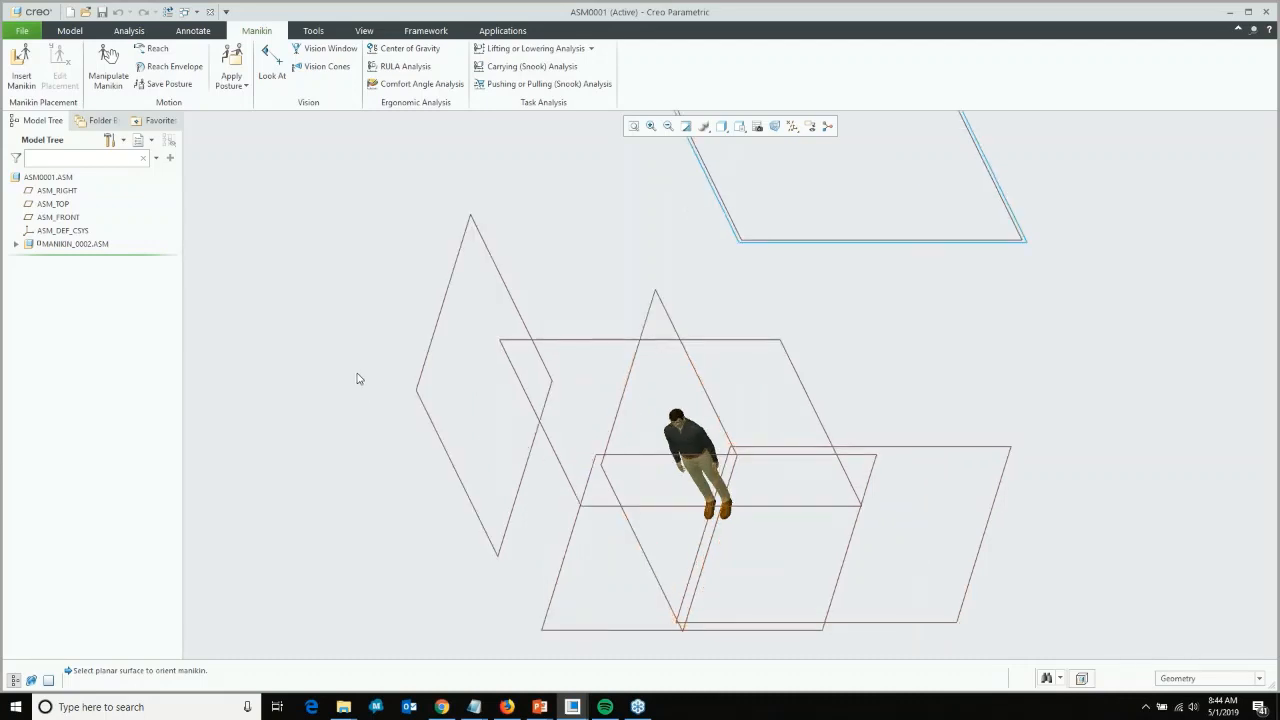
# Insert the female China 5th-percentile manikin w_cn_5.asm from the Manikin Library as a second manikin.
pyautogui.click(21, 72)
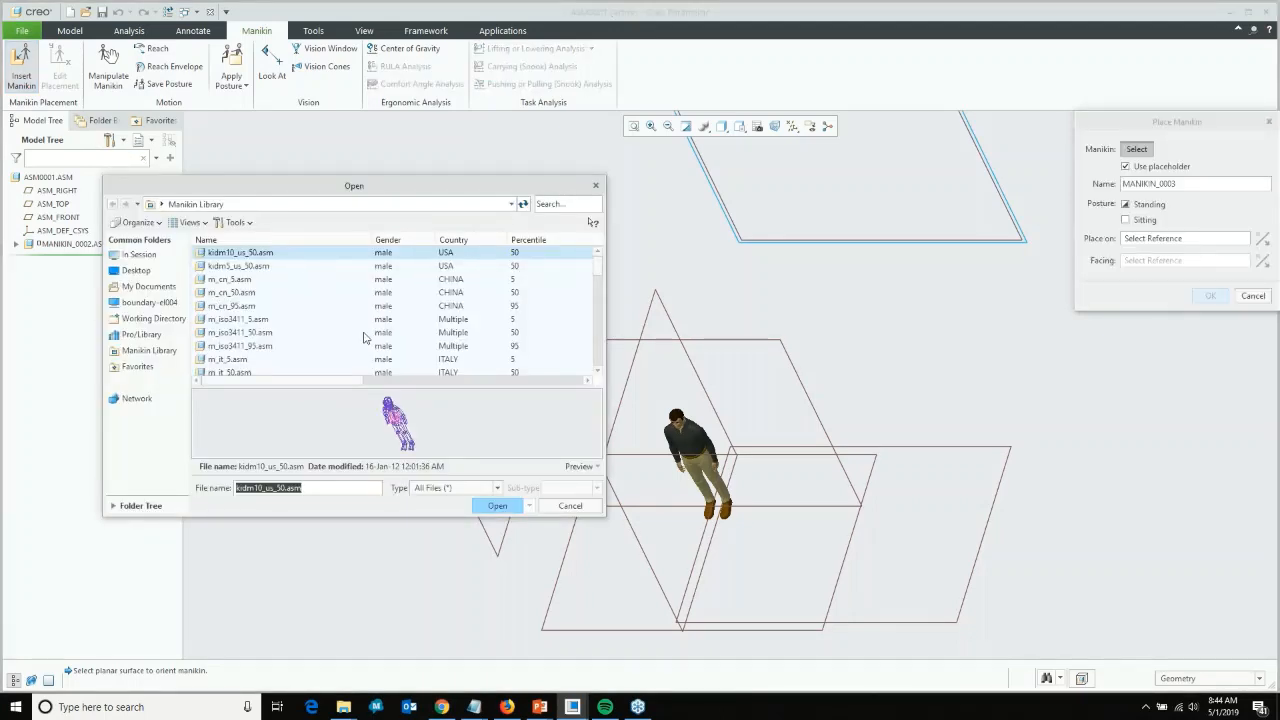
pyautogui.scroll(-3, 305, 322)
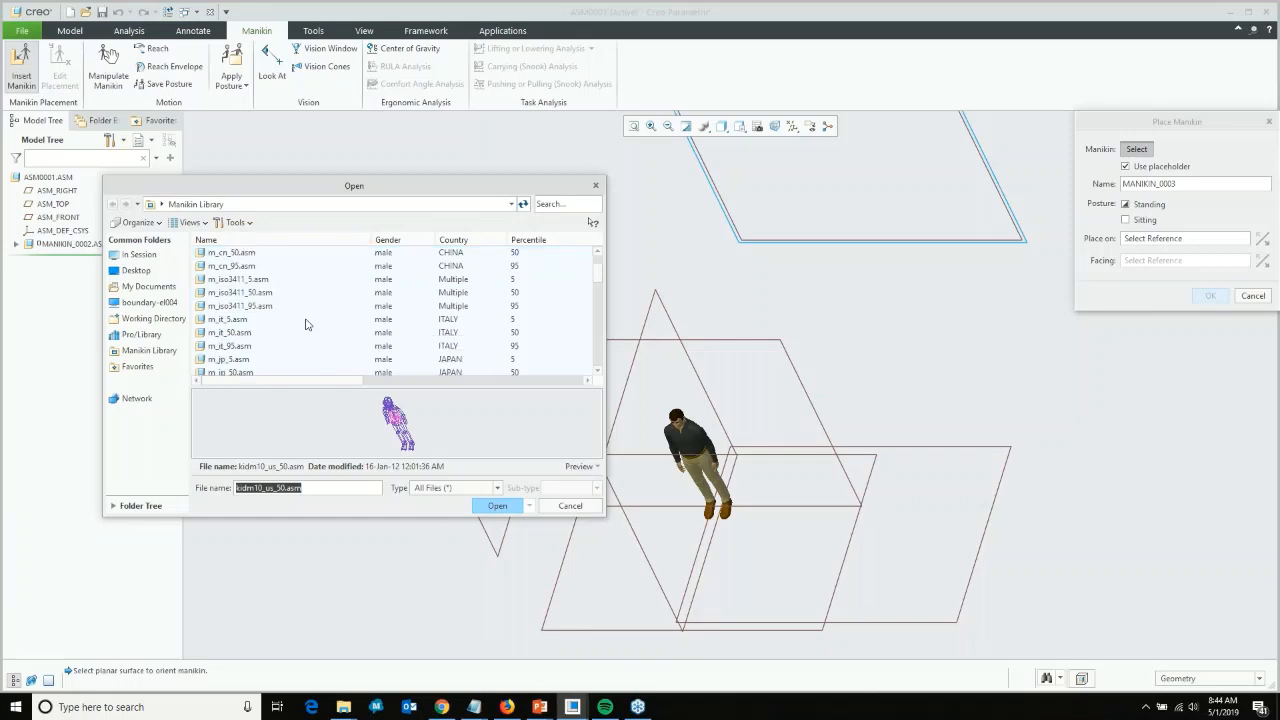
pyautogui.scroll(3, 280, 335)
pyautogui.scroll(-5, 229, 322)
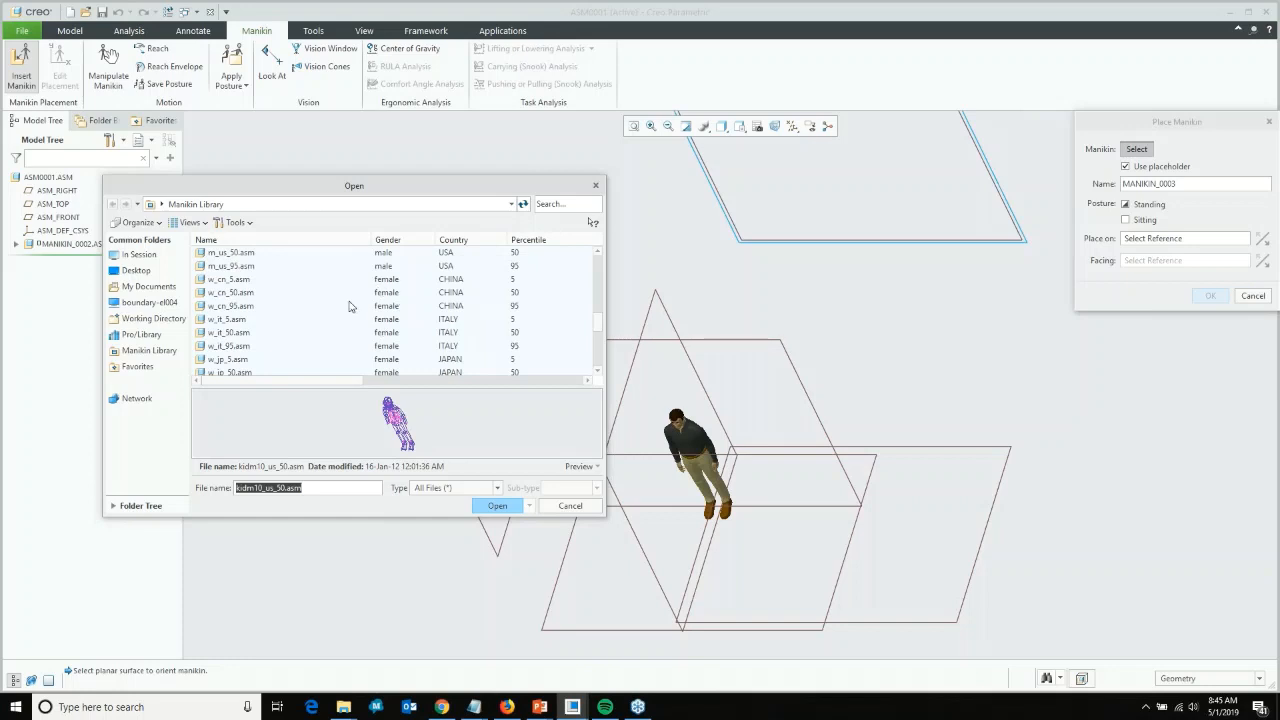
pyautogui.click(238, 281)
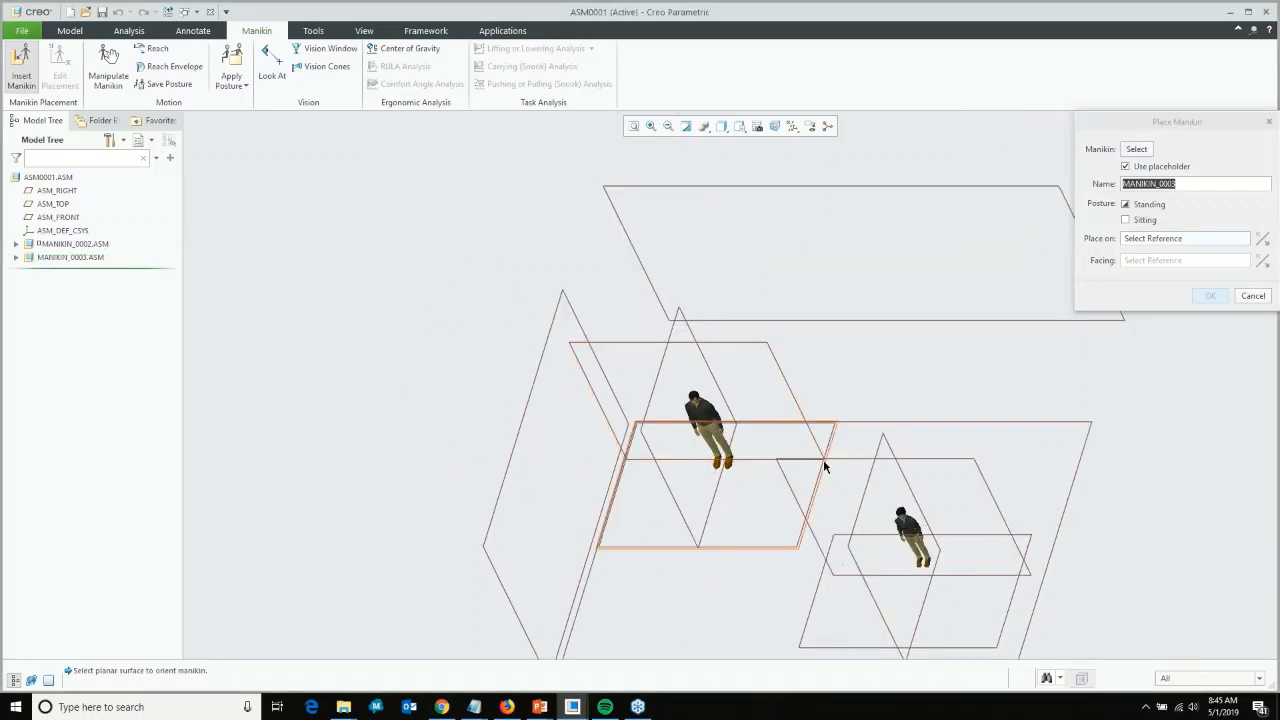
# Place the second manikin standing on the first manikin's ASM_TOP plane, facing the assembly's ASM_FRONT plane, and accept it.
pyautogui.click(825, 466)
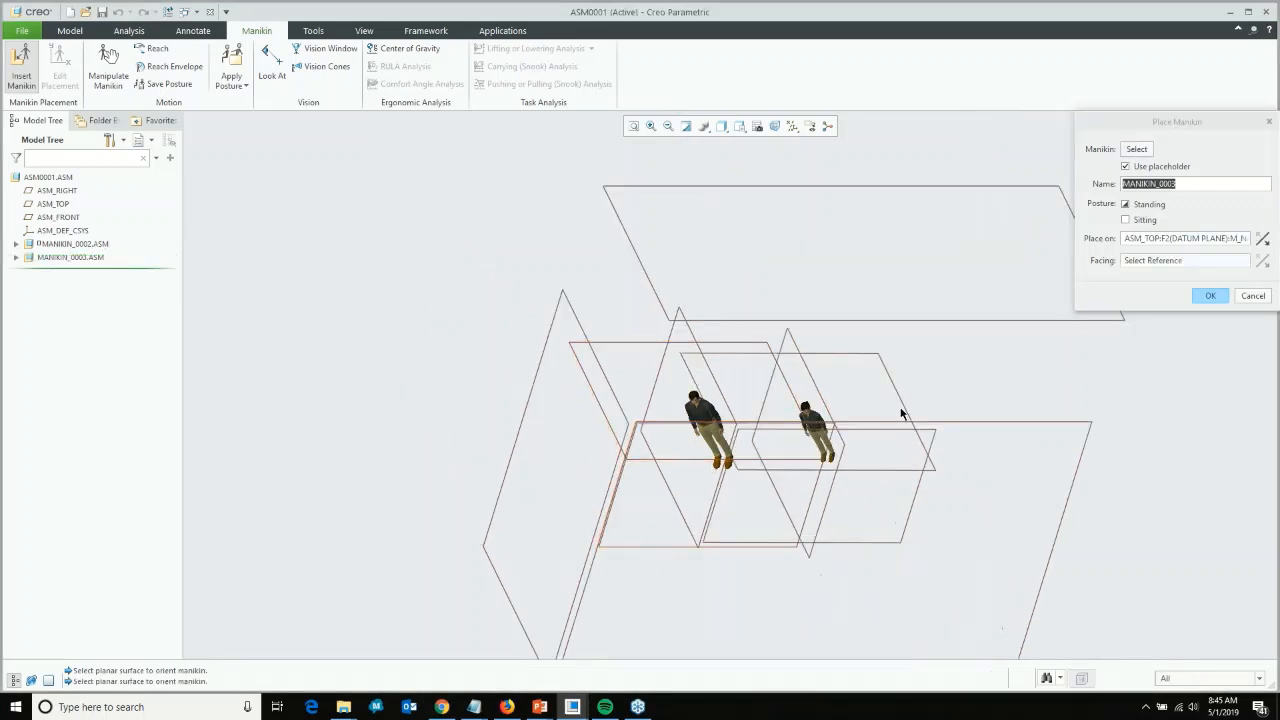
pyautogui.click(959, 321)
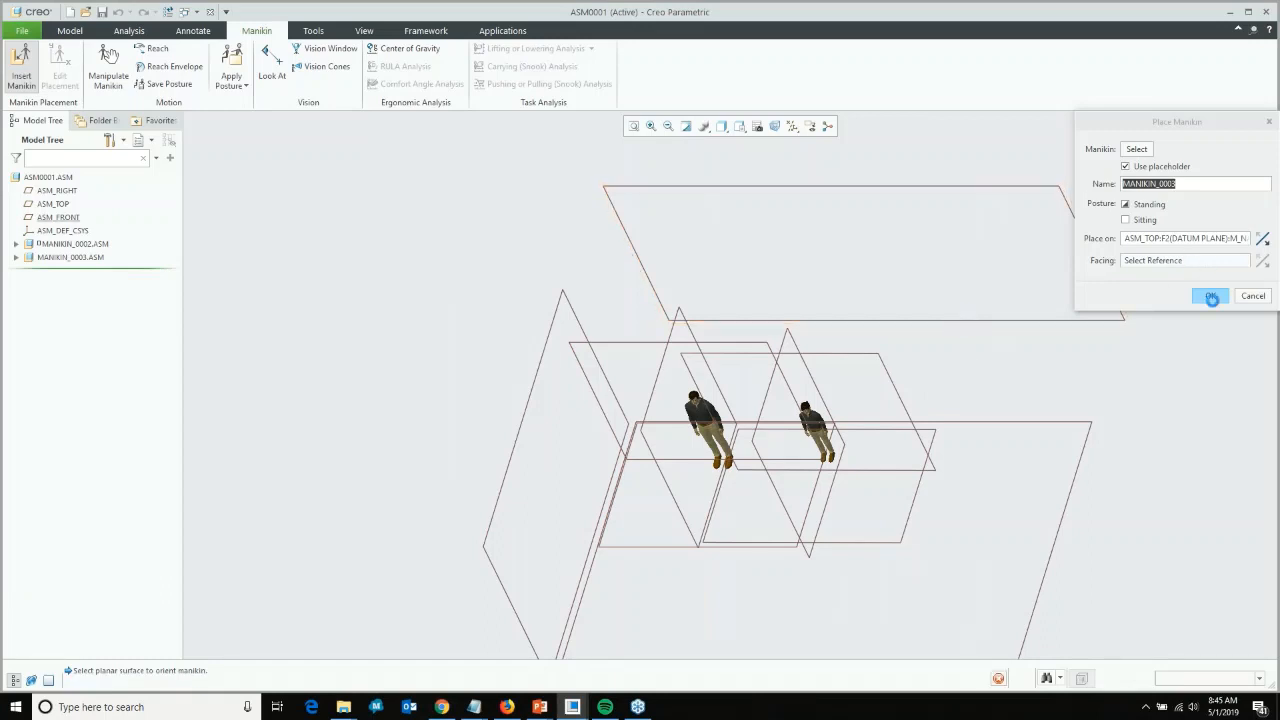
pyautogui.click(1208, 295)
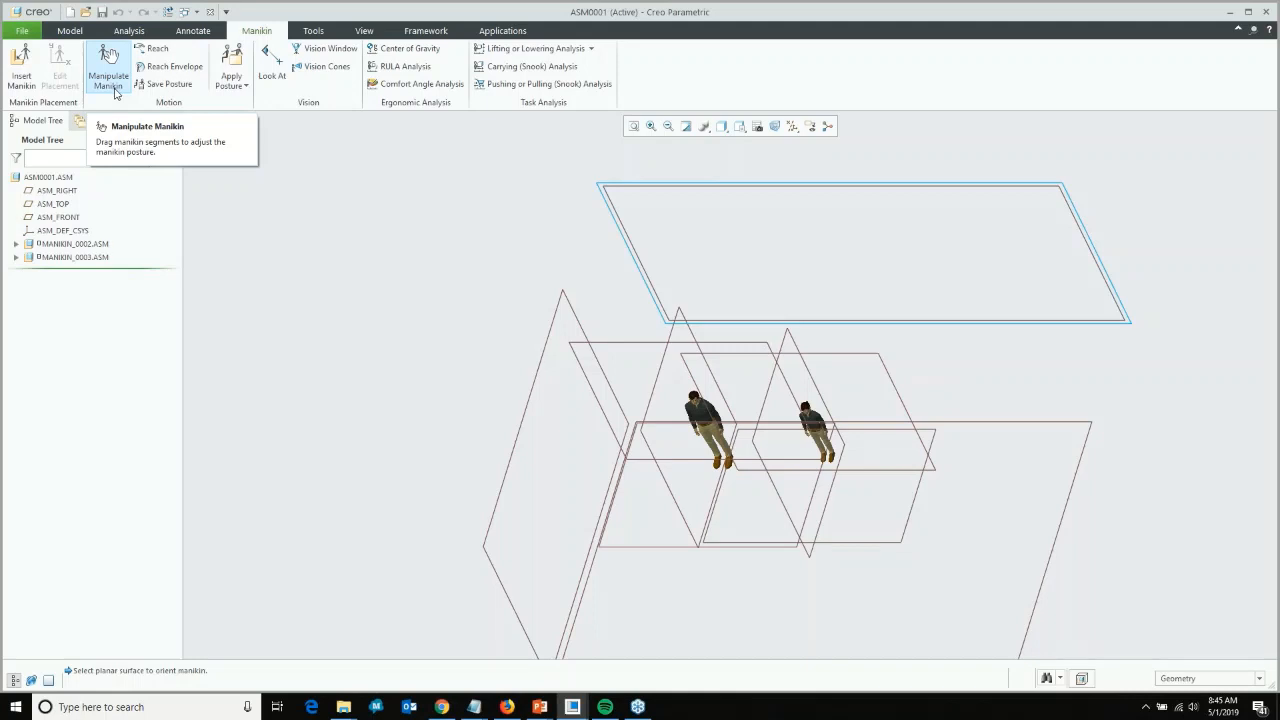
# Insert the male Netherlands 50th-percentile manikin m_nl_50.asm from the Manikin Library as a third manikin.
pyautogui.click(22, 80)
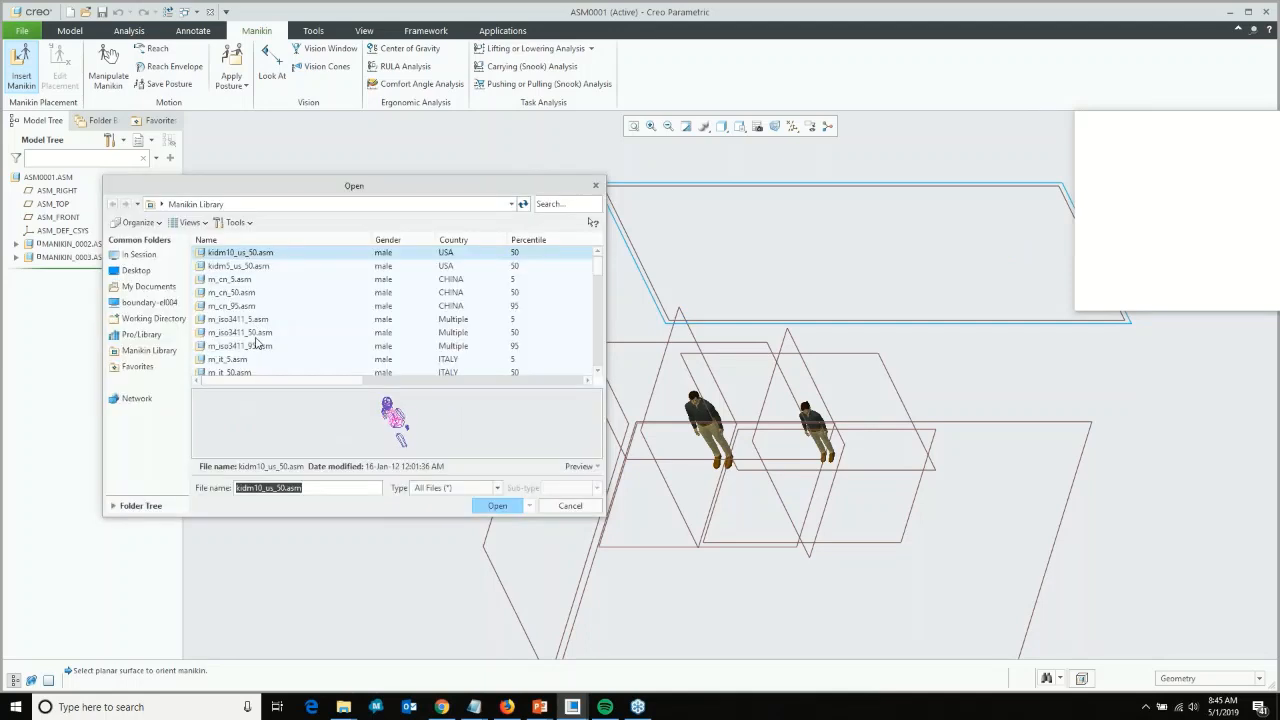
pyautogui.scroll(-3, 320, 346)
pyautogui.scroll(-10, 320, 346)
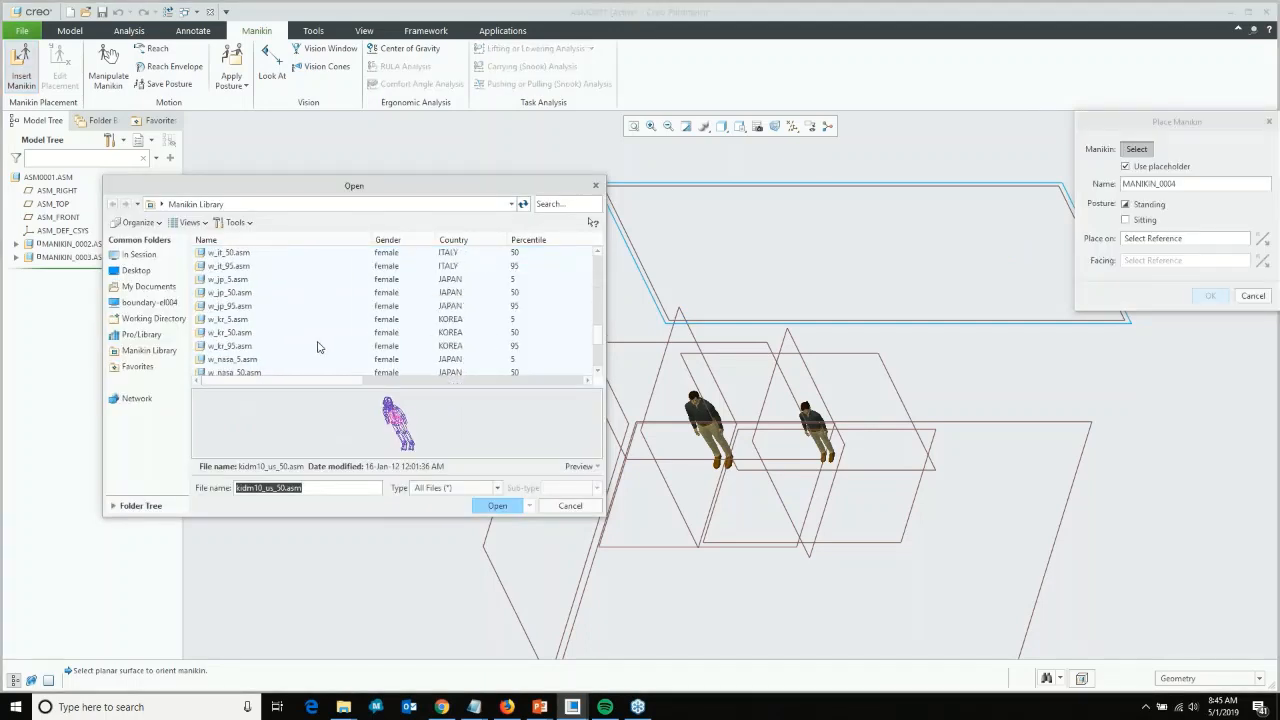
pyautogui.scroll(3, 253, 338)
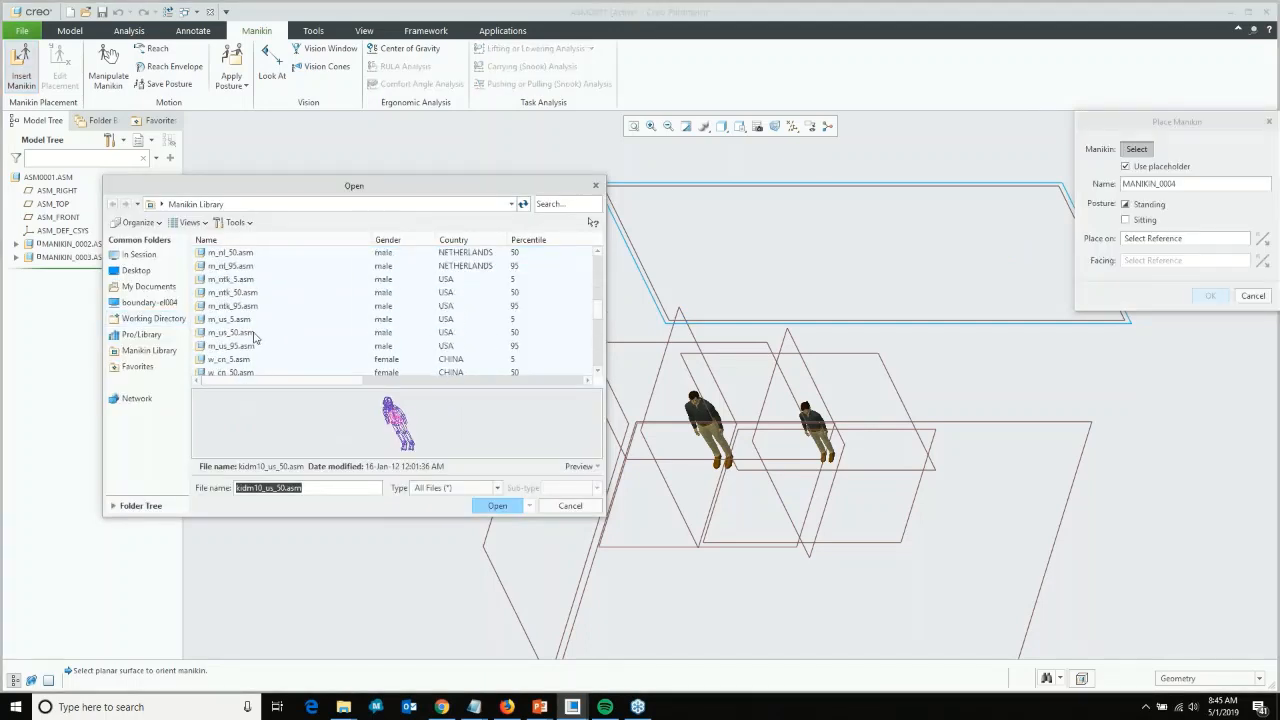
pyautogui.scroll(1, 253, 338)
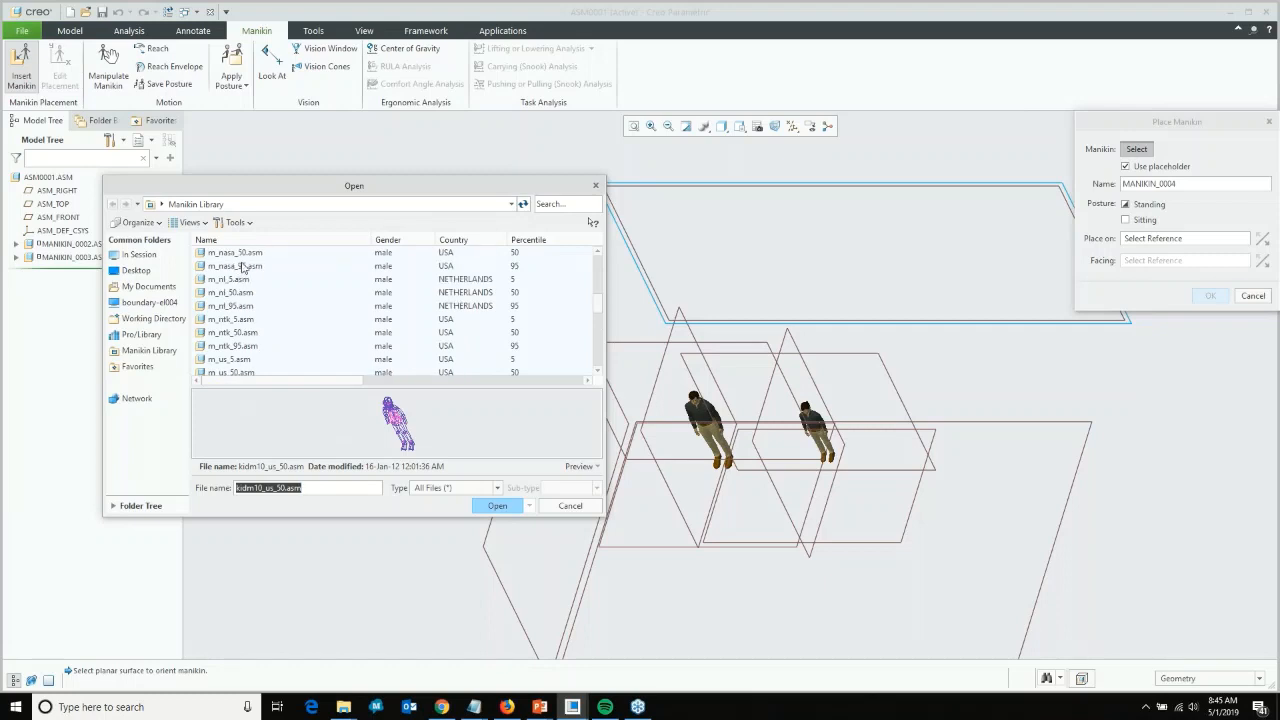
pyautogui.scroll(1, 249, 320)
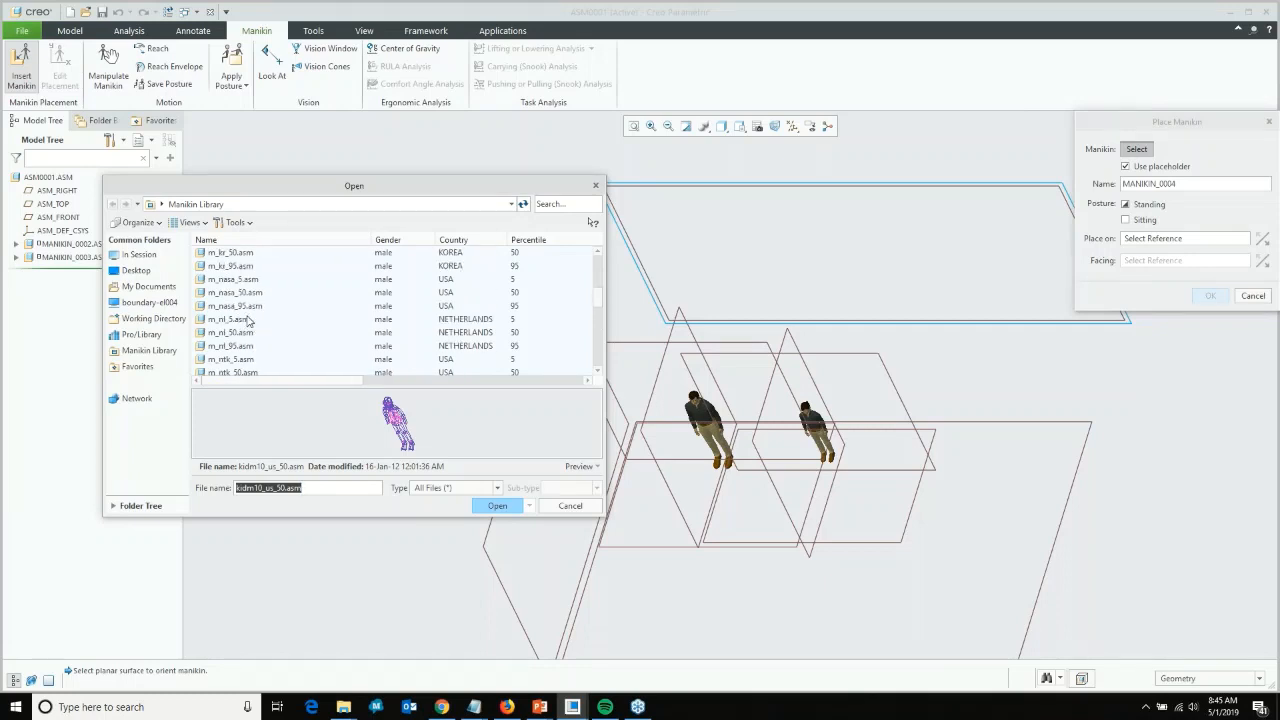
pyautogui.scroll(-1, 258, 333)
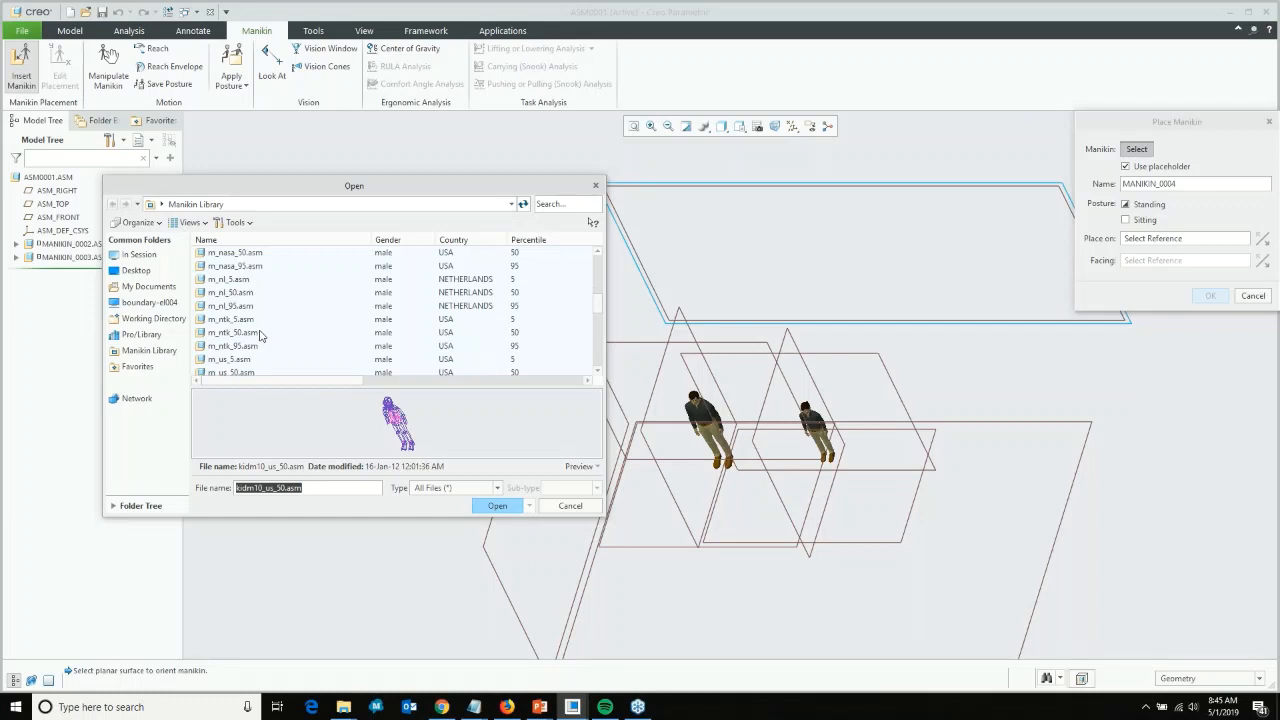
pyautogui.scroll(1, 259, 335)
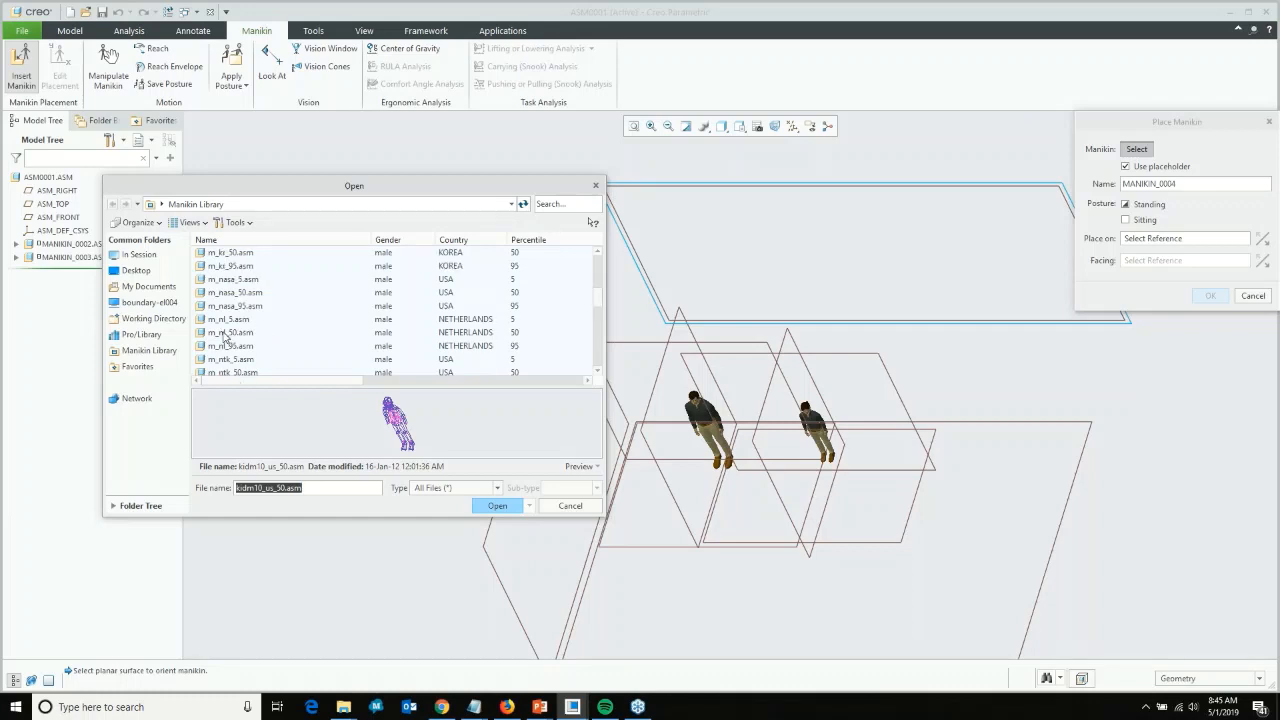
pyautogui.click(230, 332)
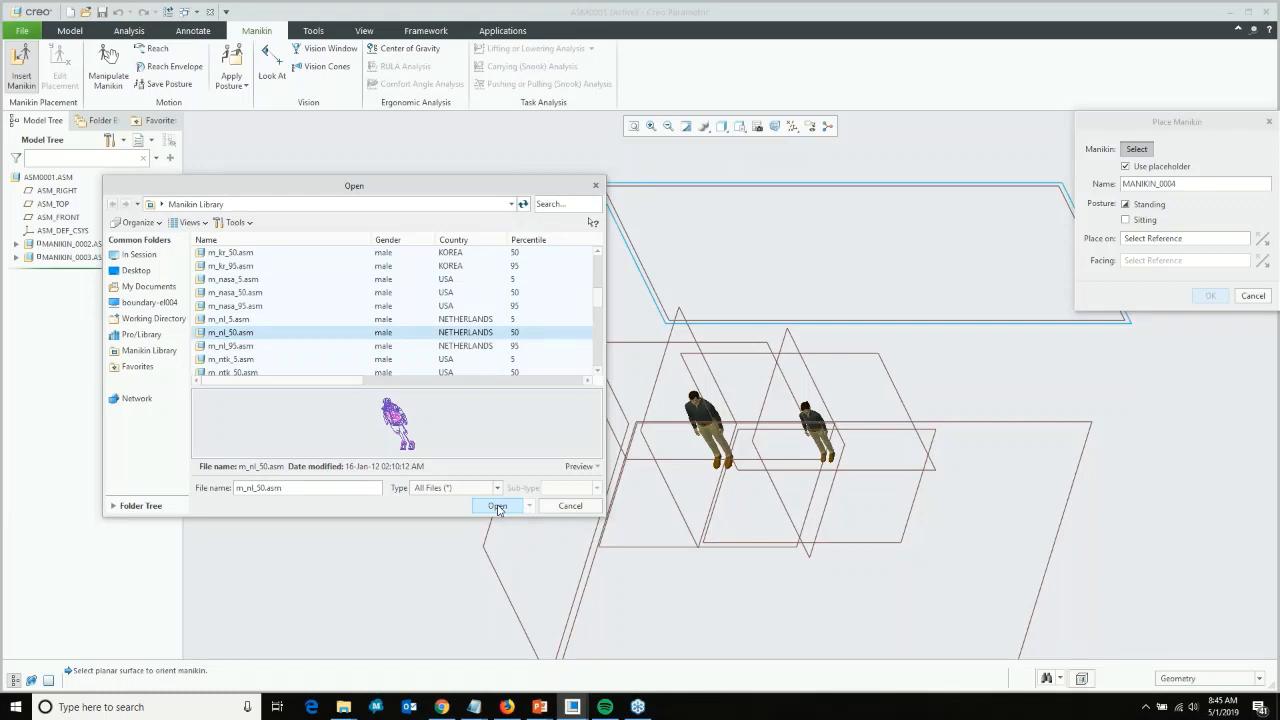
pyautogui.click(497, 506)
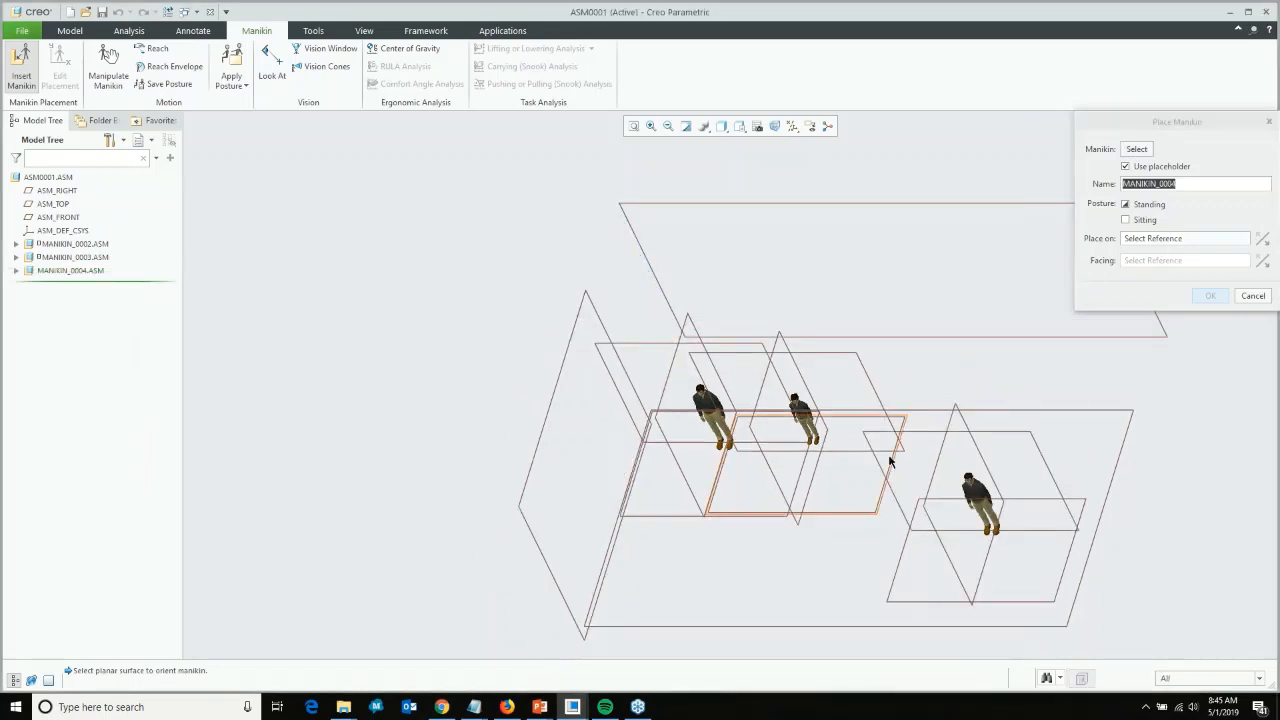
# Place the third manikin standing on the second manikin's ASM_TOP plane, facing the assembly's ASM_FRONT plane, and accept it.
pyautogui.click(895, 457)
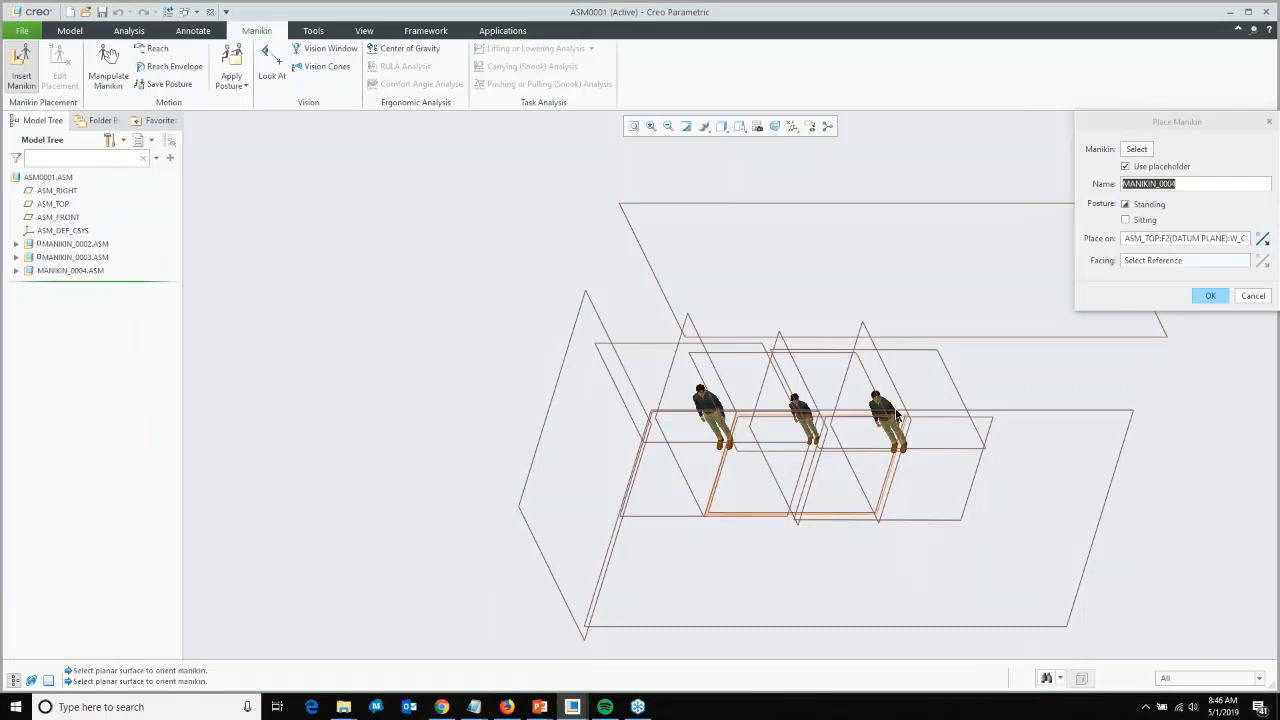
pyautogui.click(956, 344)
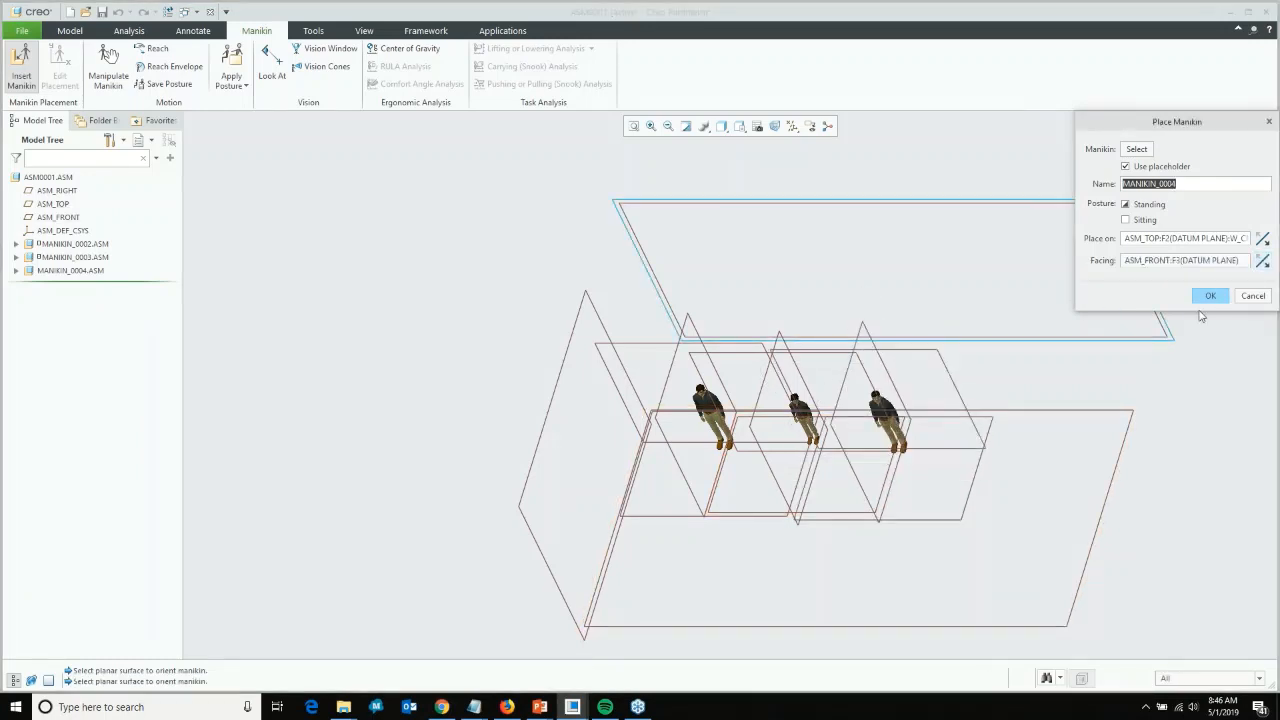
pyautogui.click(1210, 296)
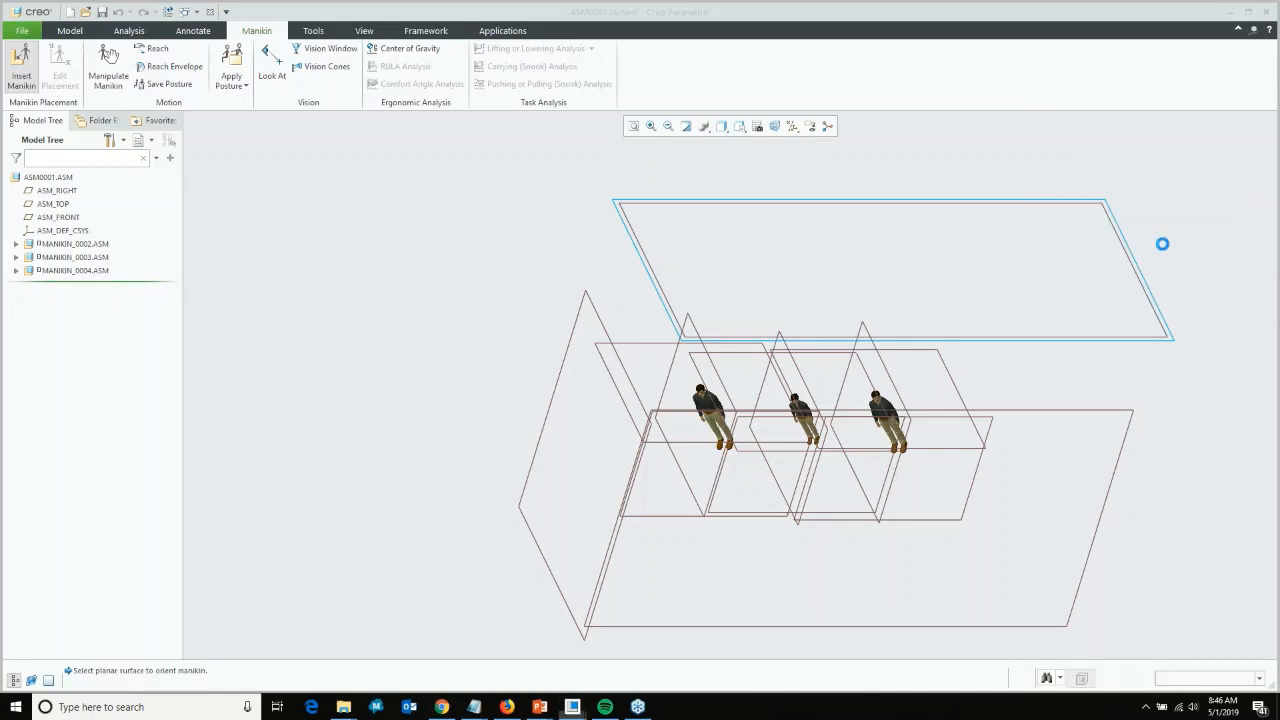
# Compare the three manikins' positions in the TOP standard view and their heights in the FRONT view.
pyautogui.click(739, 127)
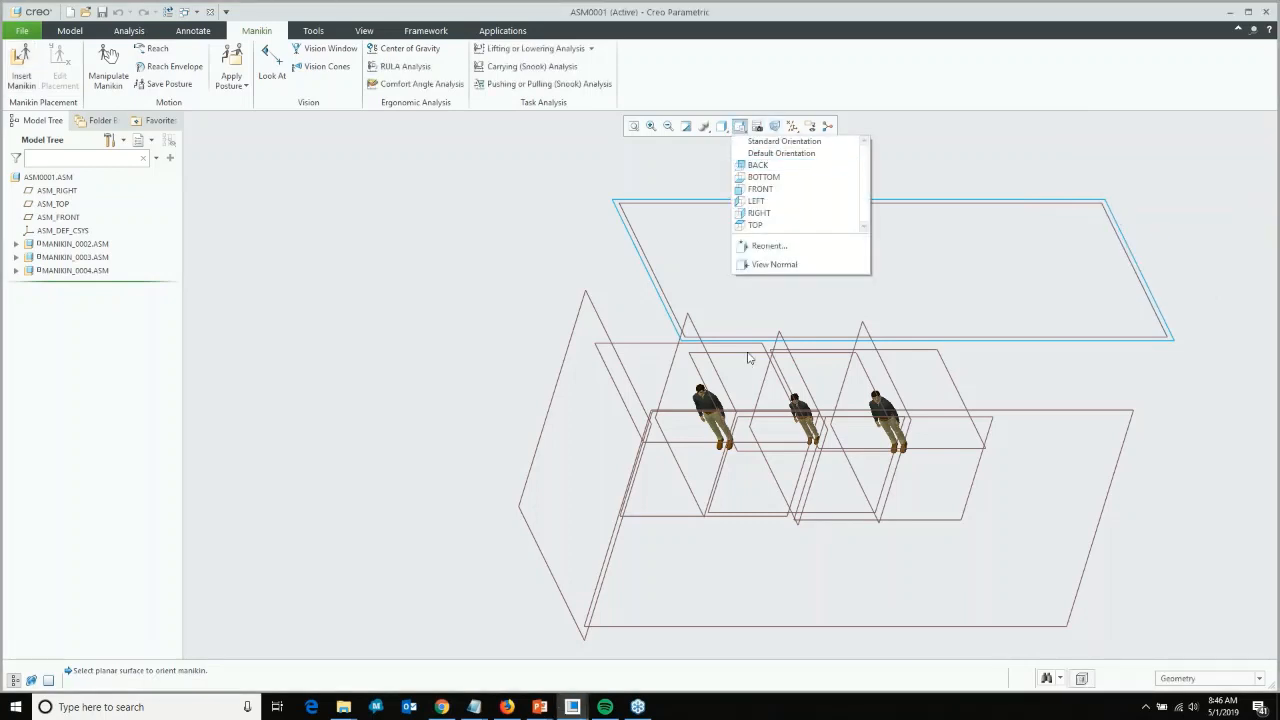
pyautogui.click(755, 225)
pyautogui.click(739, 127)
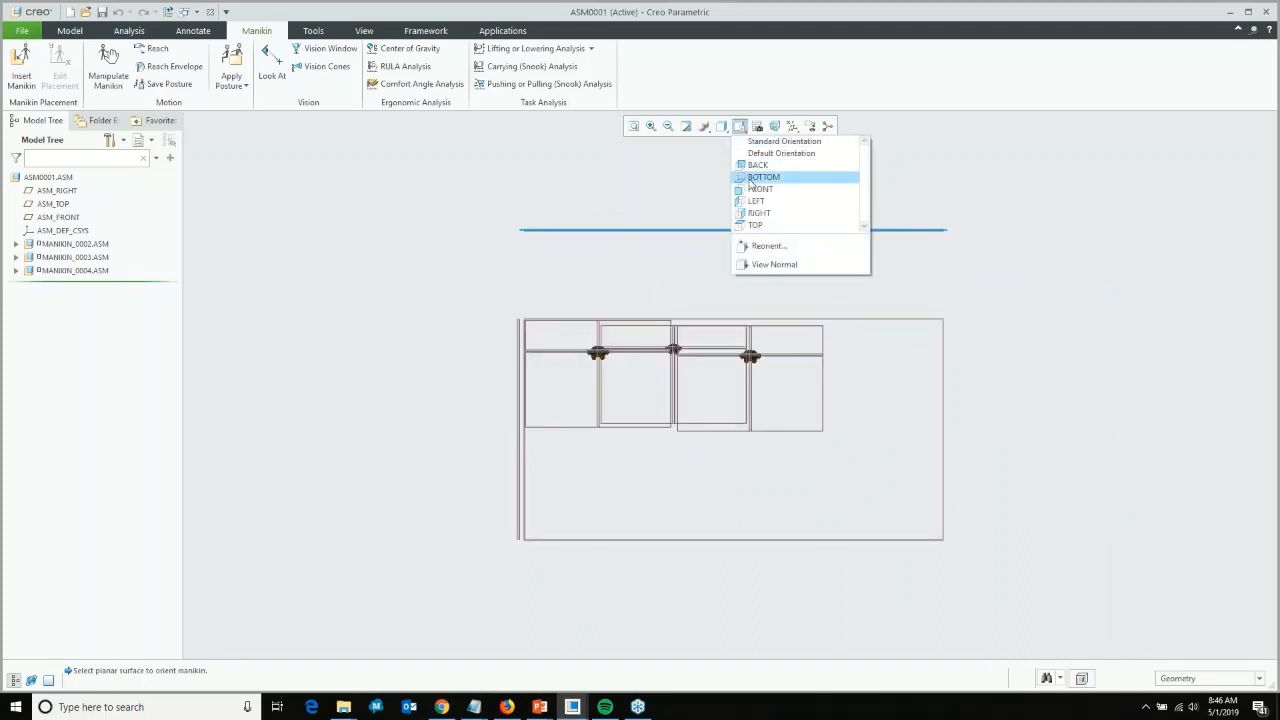
pyautogui.click(752, 190)
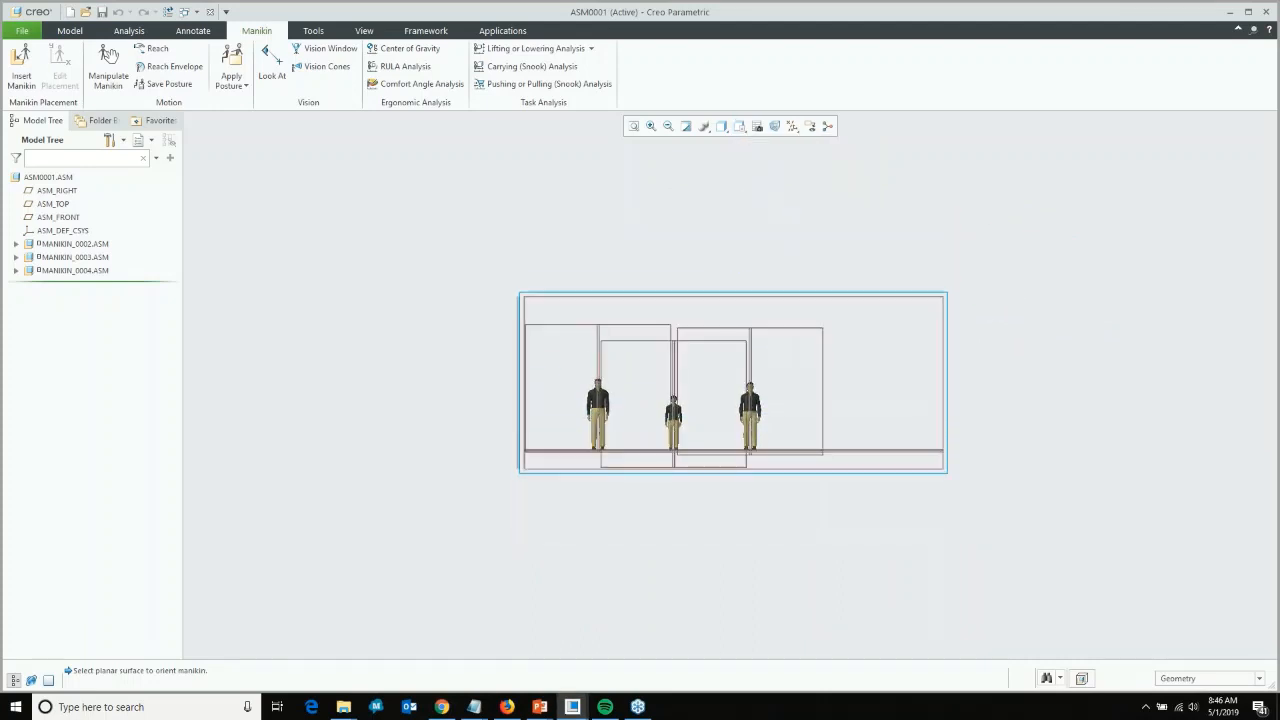
# Turn off the datum plane display so only the three manikins are shown.
pyautogui.click(792, 126)
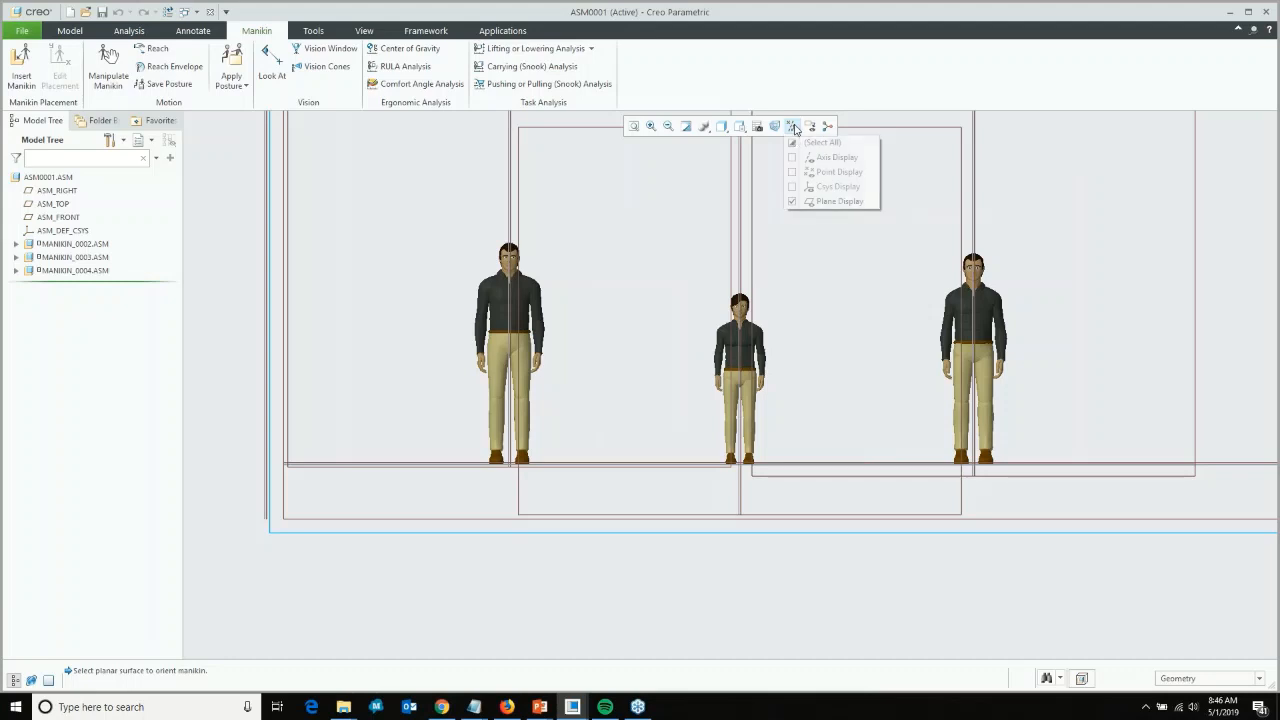
pyautogui.click(791, 202)
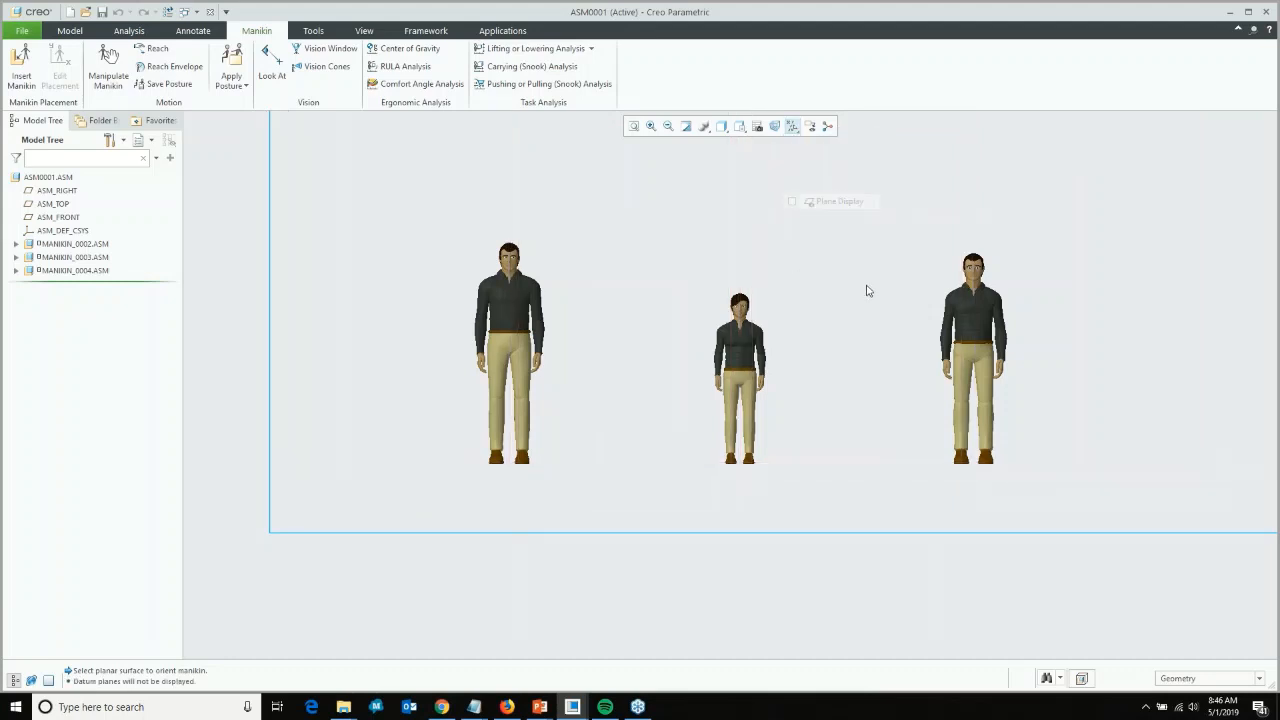
pyautogui.scroll(1, 814, 274)
pyautogui.scroll(1, 815, 273)
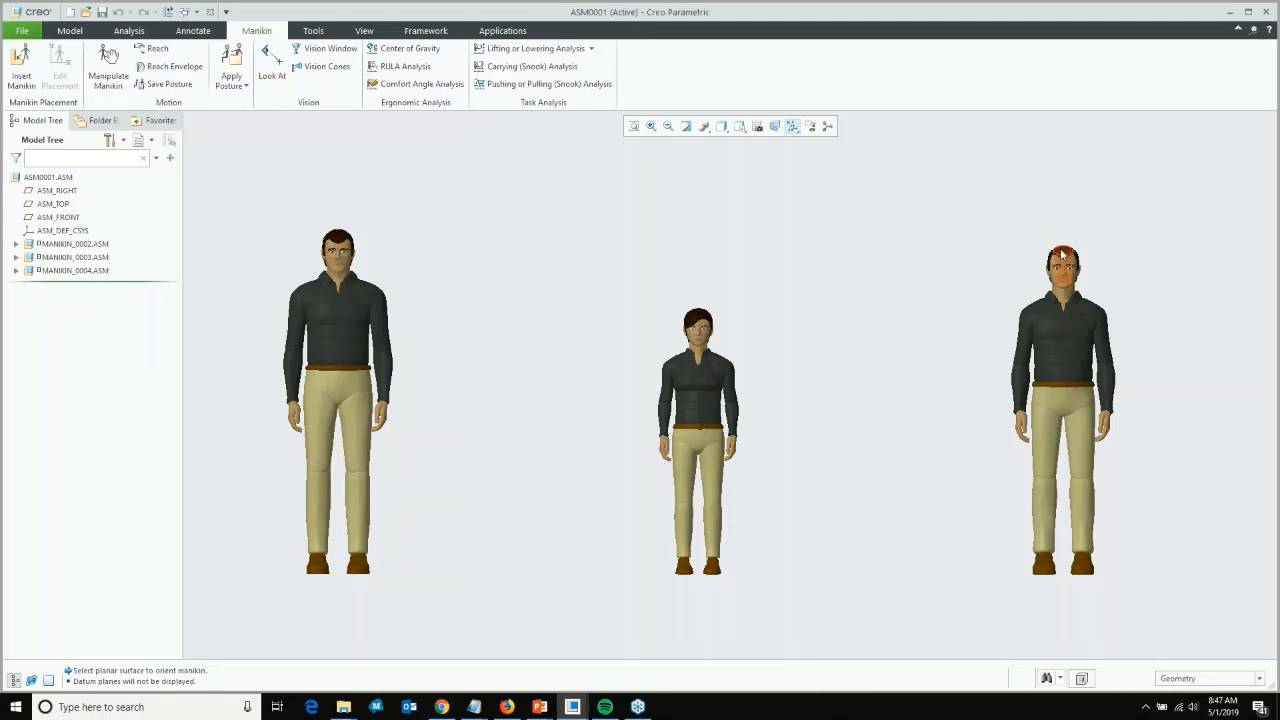
# Gauge the tallest manikin's height with a temporary datum plane offset from ASM_TOP up to its head, and discard the plane.
pyautogui.click(47, 206)
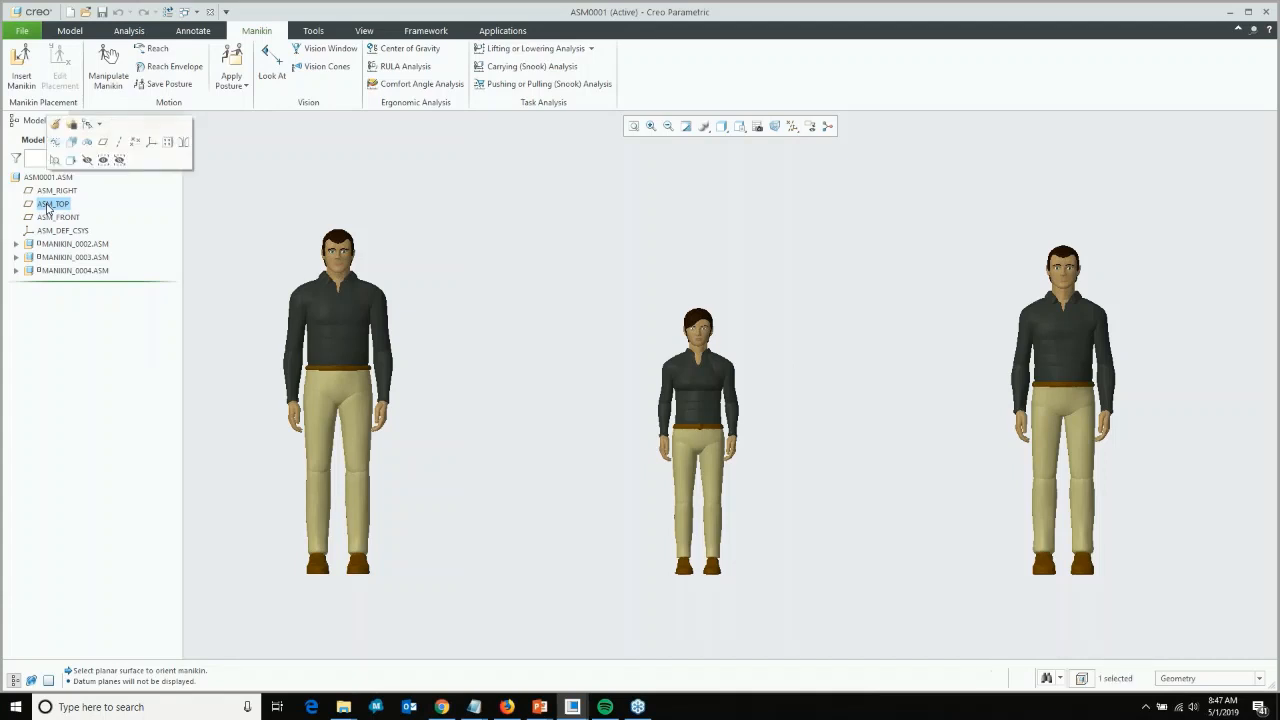
pyautogui.click(101, 148)
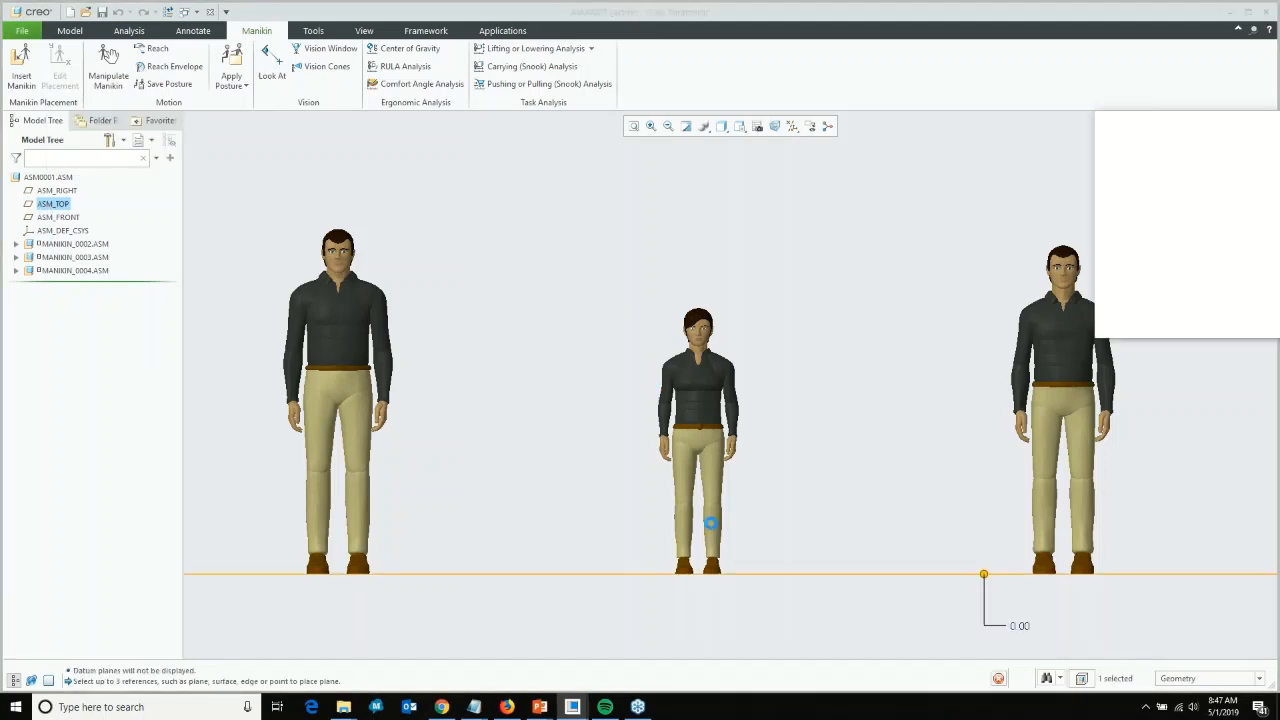
pyautogui.moveTo(981, 580); pyautogui.dragTo(840, 232)
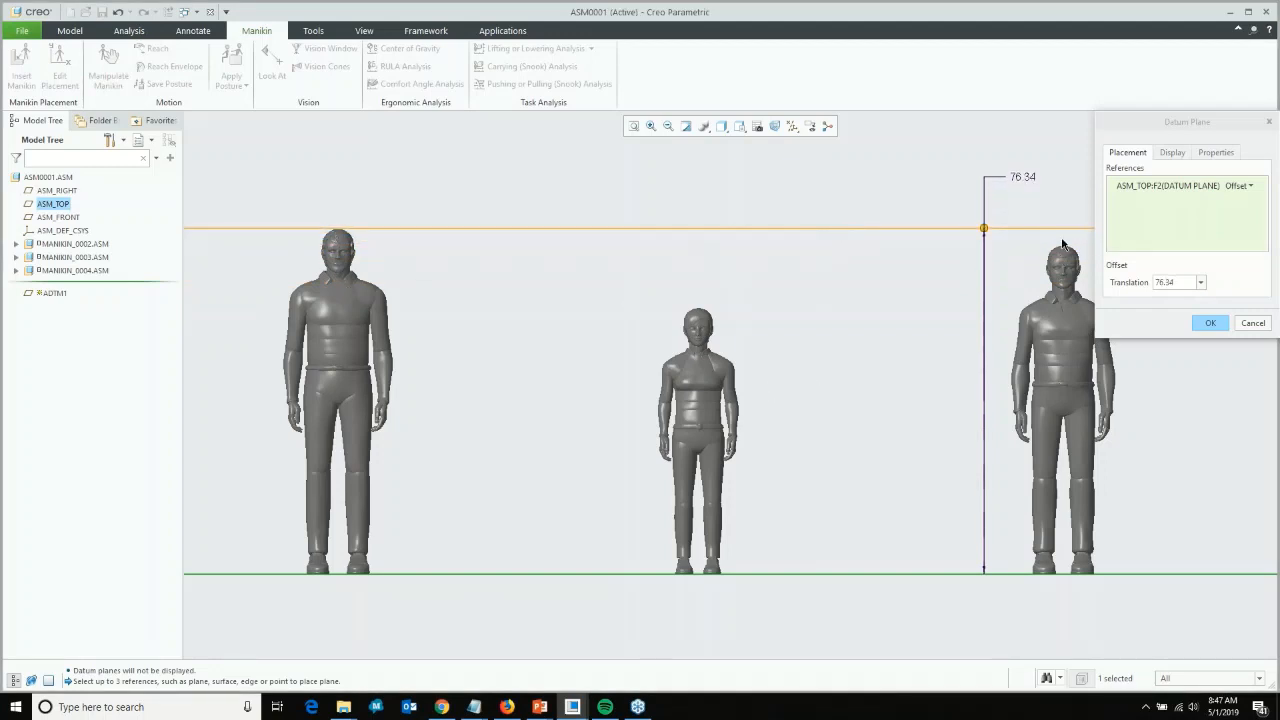
pyautogui.click(1254, 324)
pyautogui.click(648, 376)
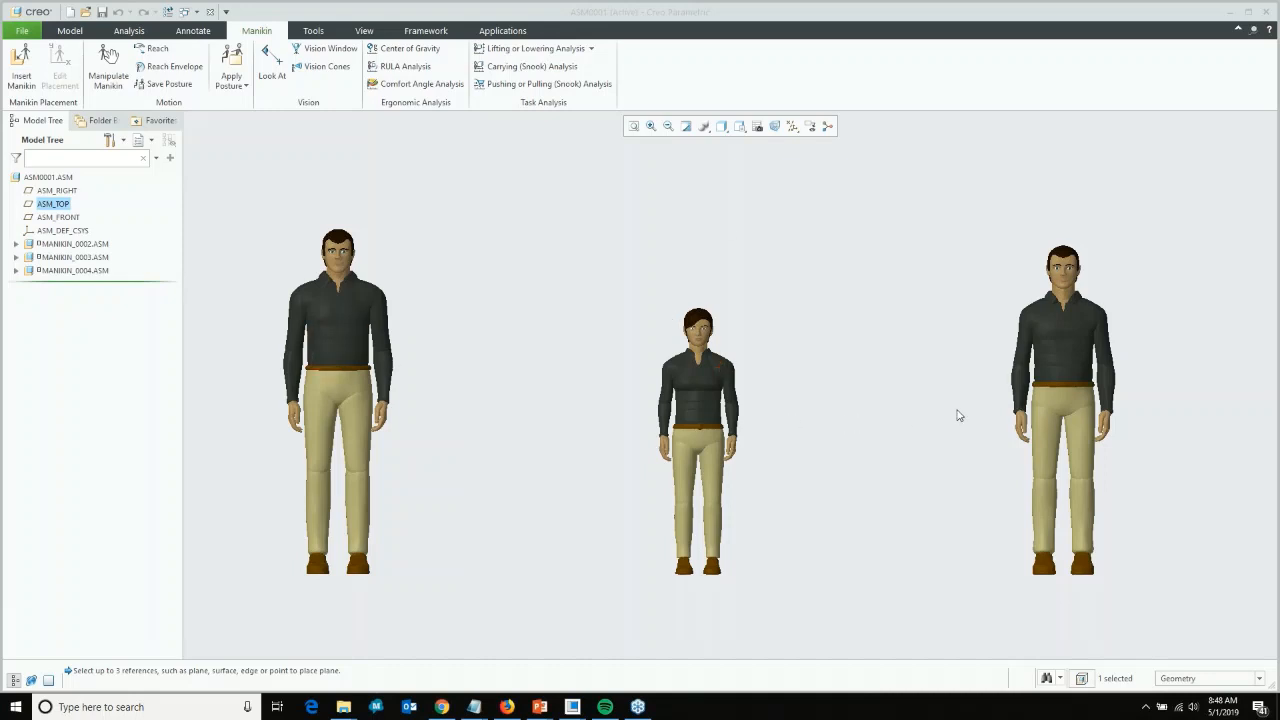
# Edit the placement of manikin M_NL_50.ASM to a sitting posture placed on the assembly's ASM_TOP plane, facing ASM_FRONT, and accept it.
pyautogui.click(1080, 364)
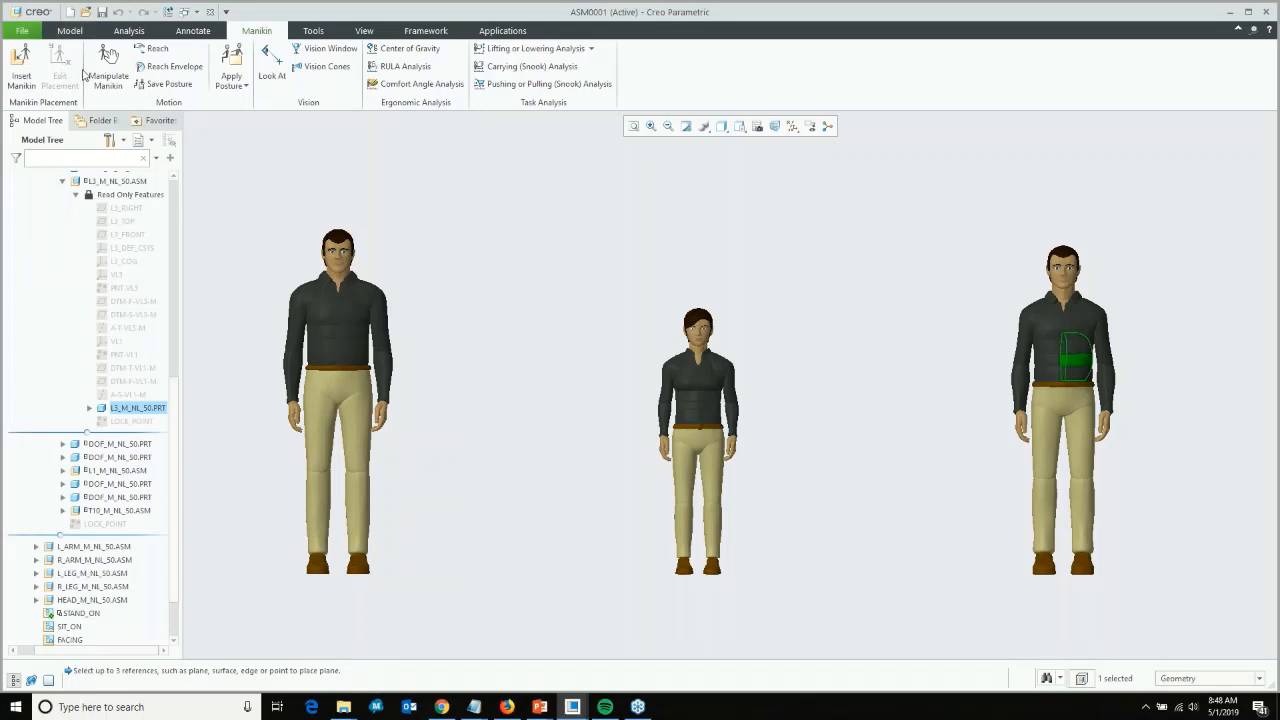
pyautogui.click(136, 186)
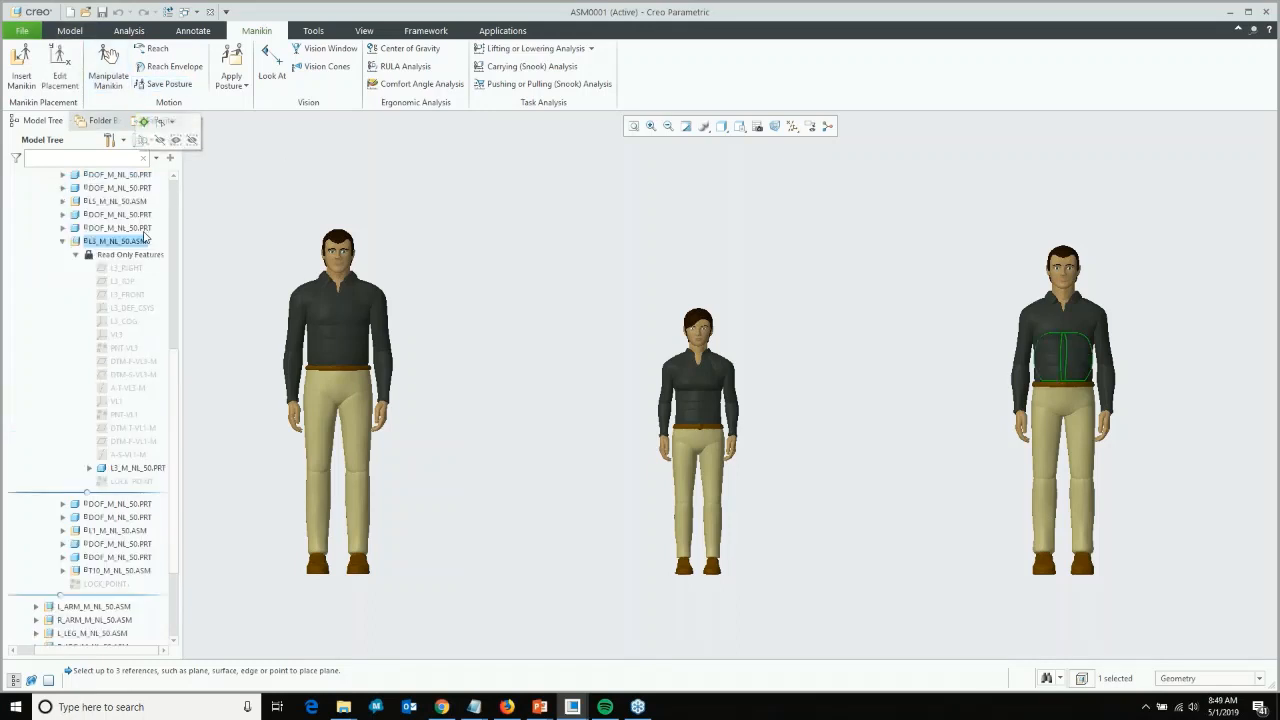
pyautogui.scroll(3, 158, 260)
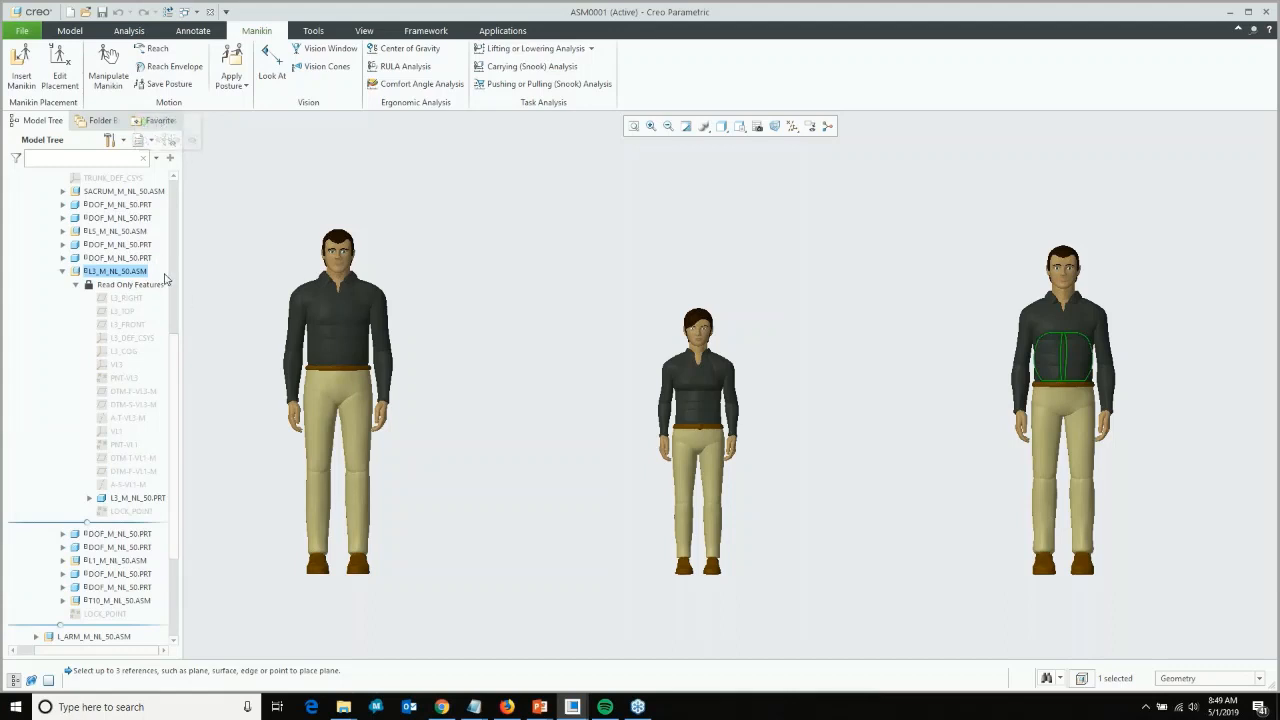
pyautogui.click(76, 285)
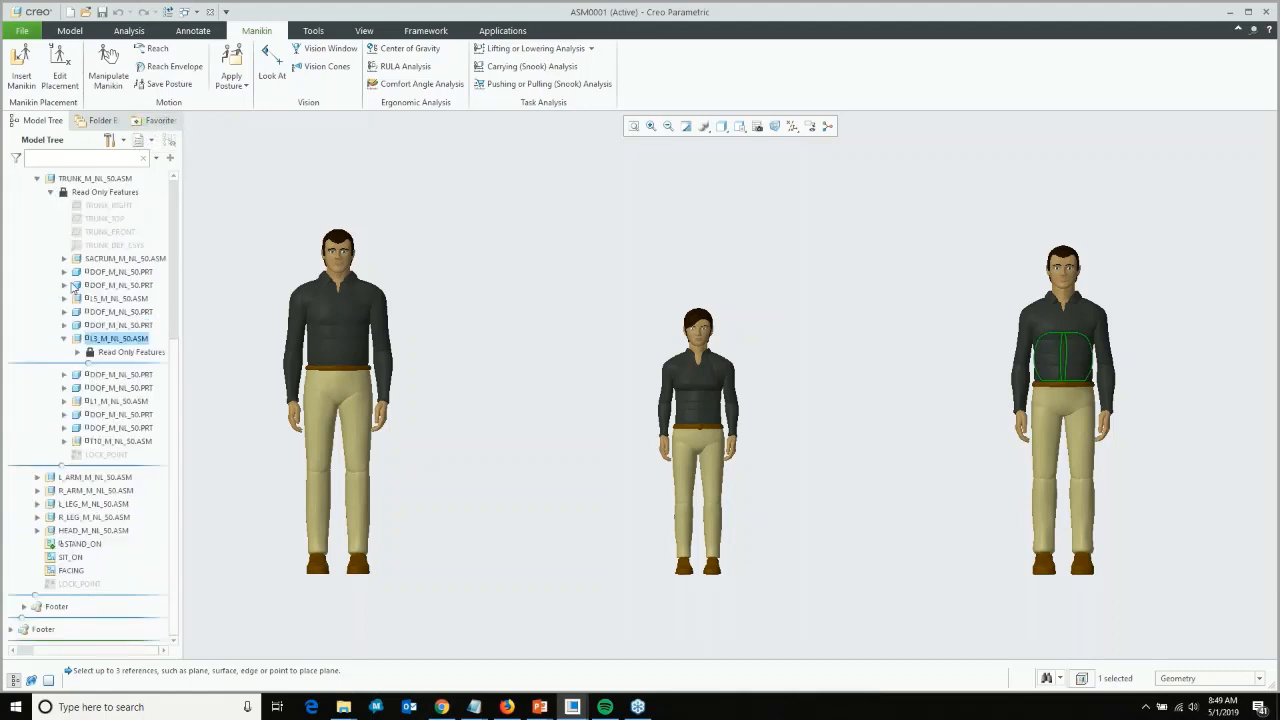
pyautogui.scroll(8, 177, 240)
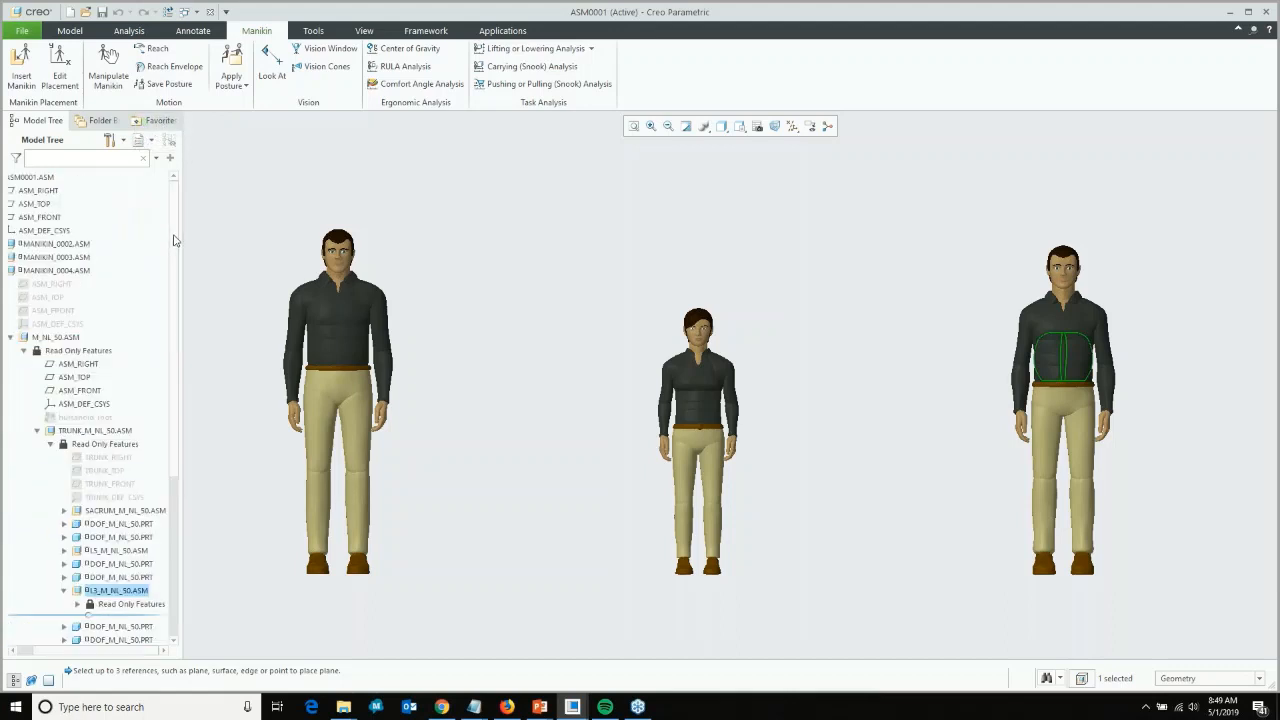
pyautogui.click(48, 339)
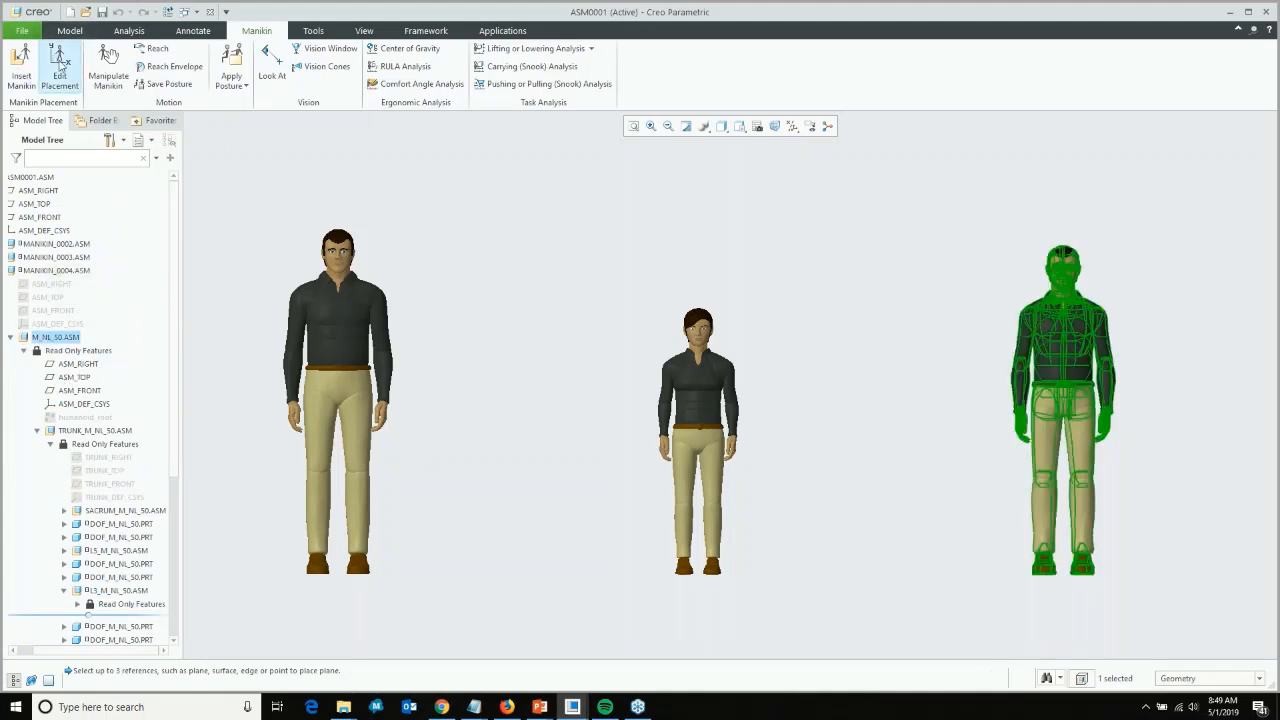
pyautogui.click(60, 68)
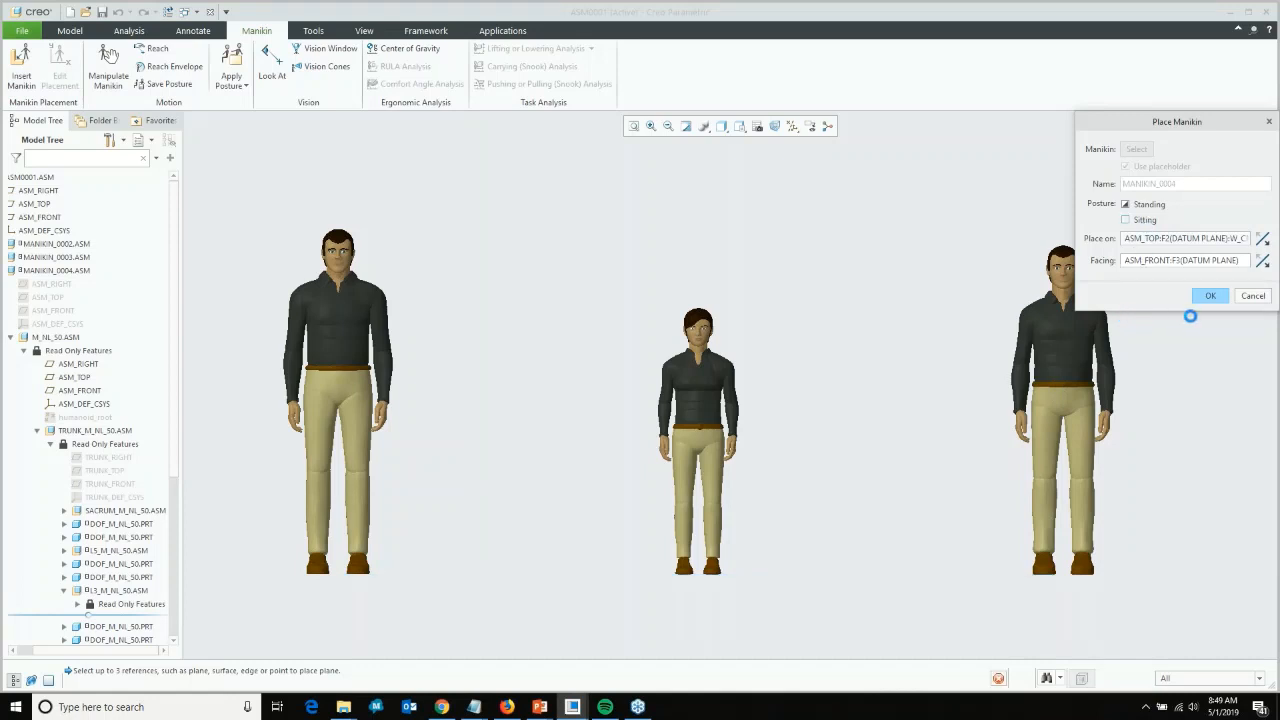
pyautogui.click(1140, 219)
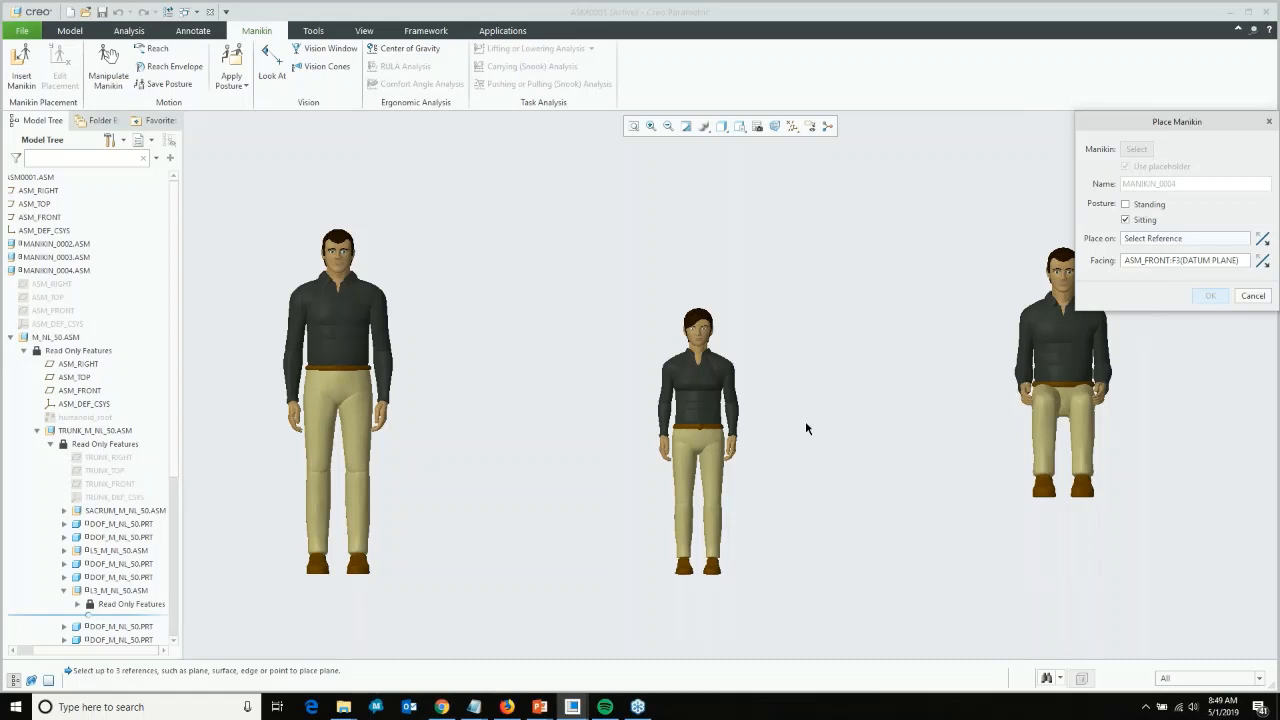
pyautogui.click(36, 205)
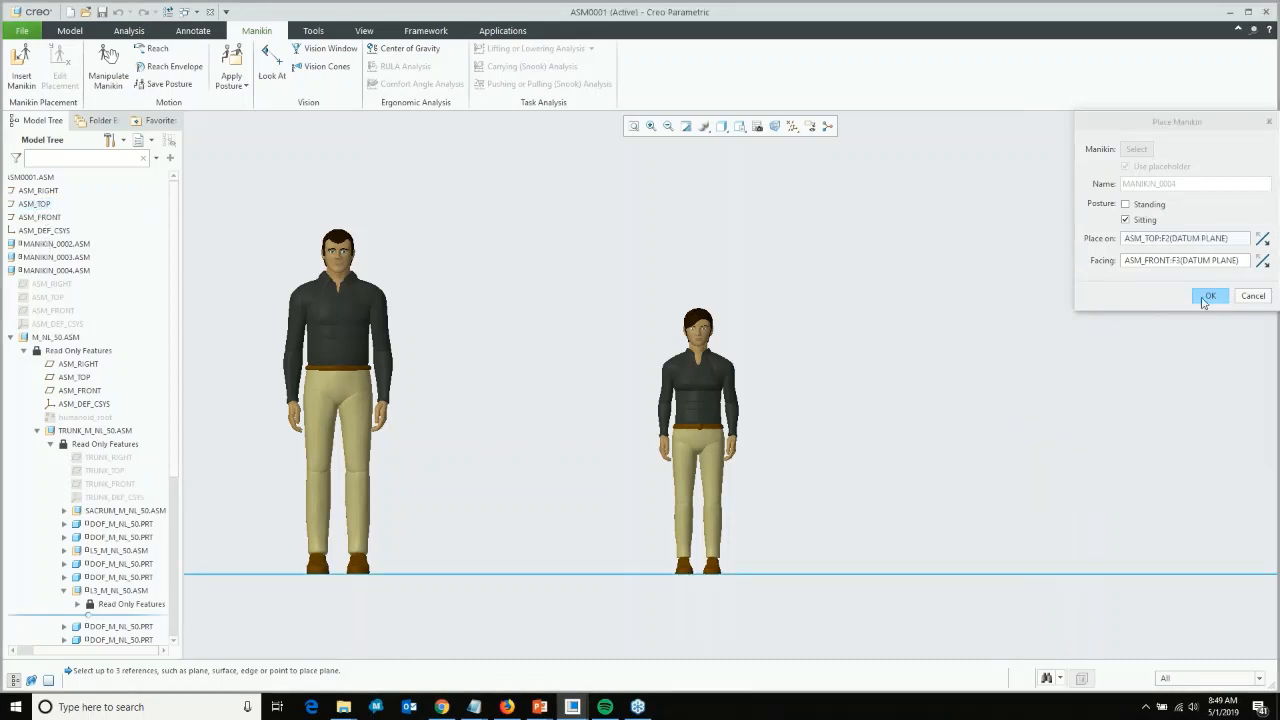
pyautogui.scroll(-4, 853, 394)
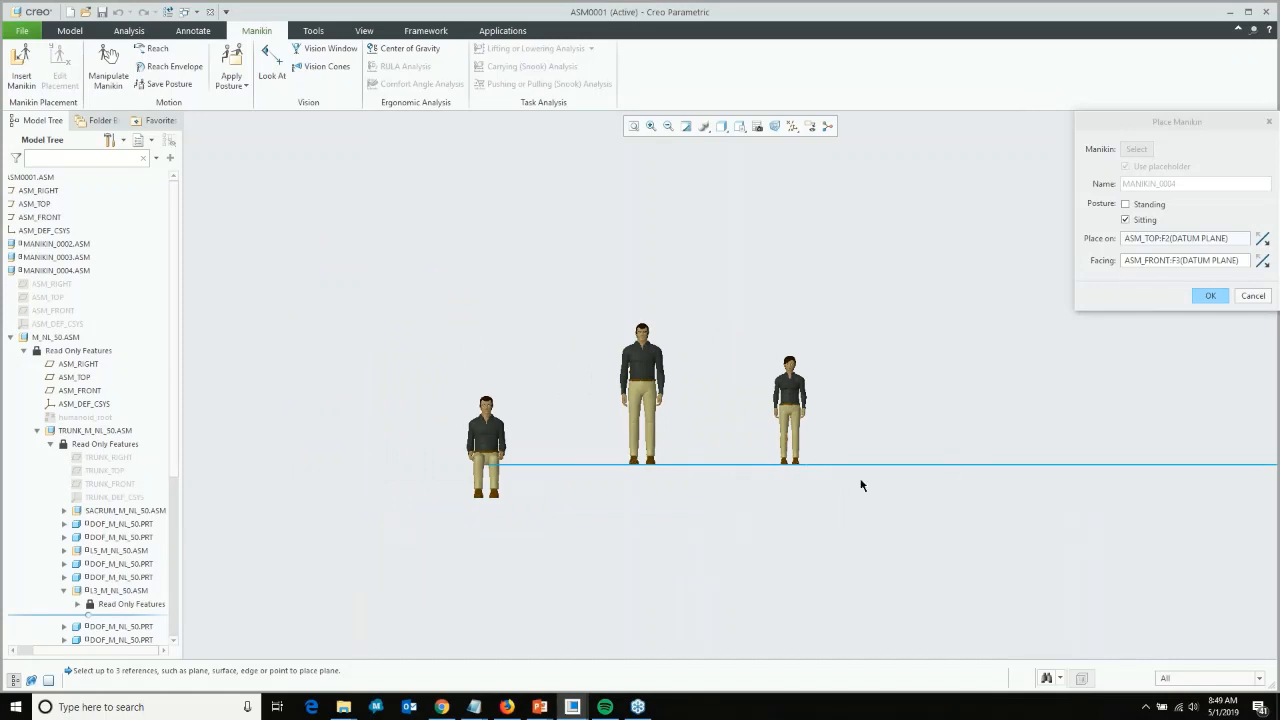
pyautogui.click(1210, 296)
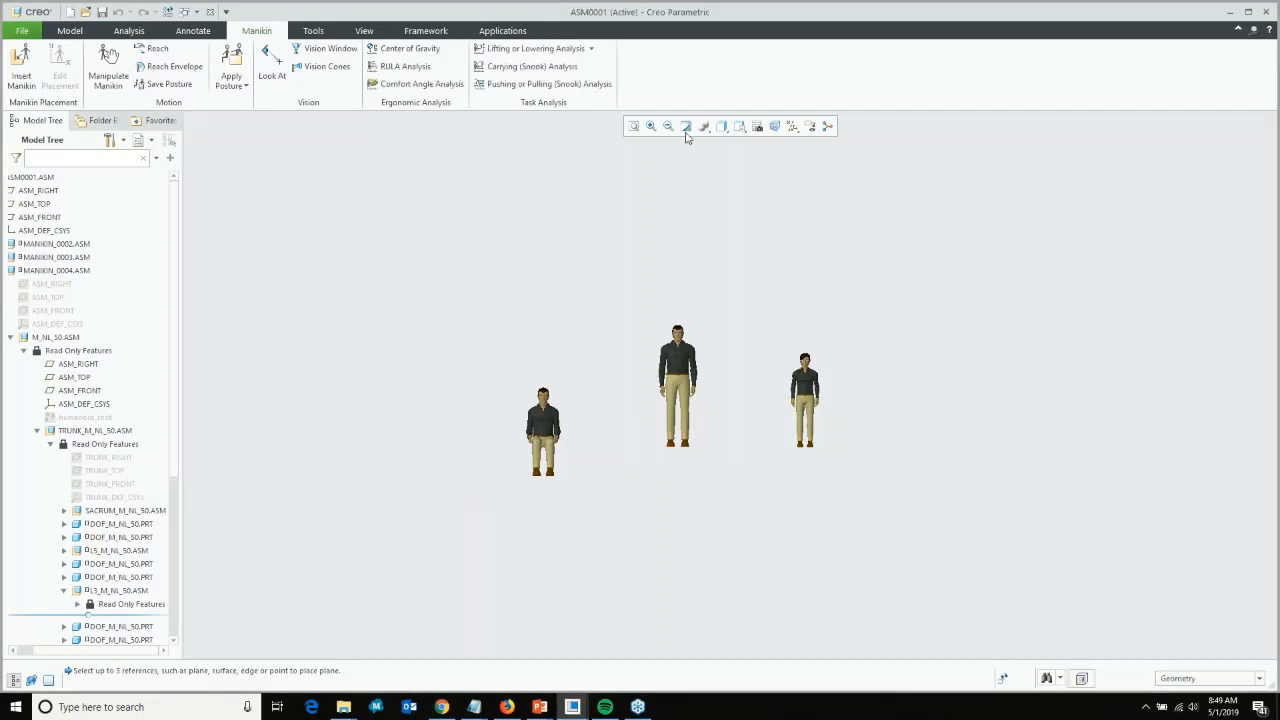
# Examine the seated manikin beside the two standing ones in the FRONT view and from several oblique angles.
pyautogui.click(741, 129)
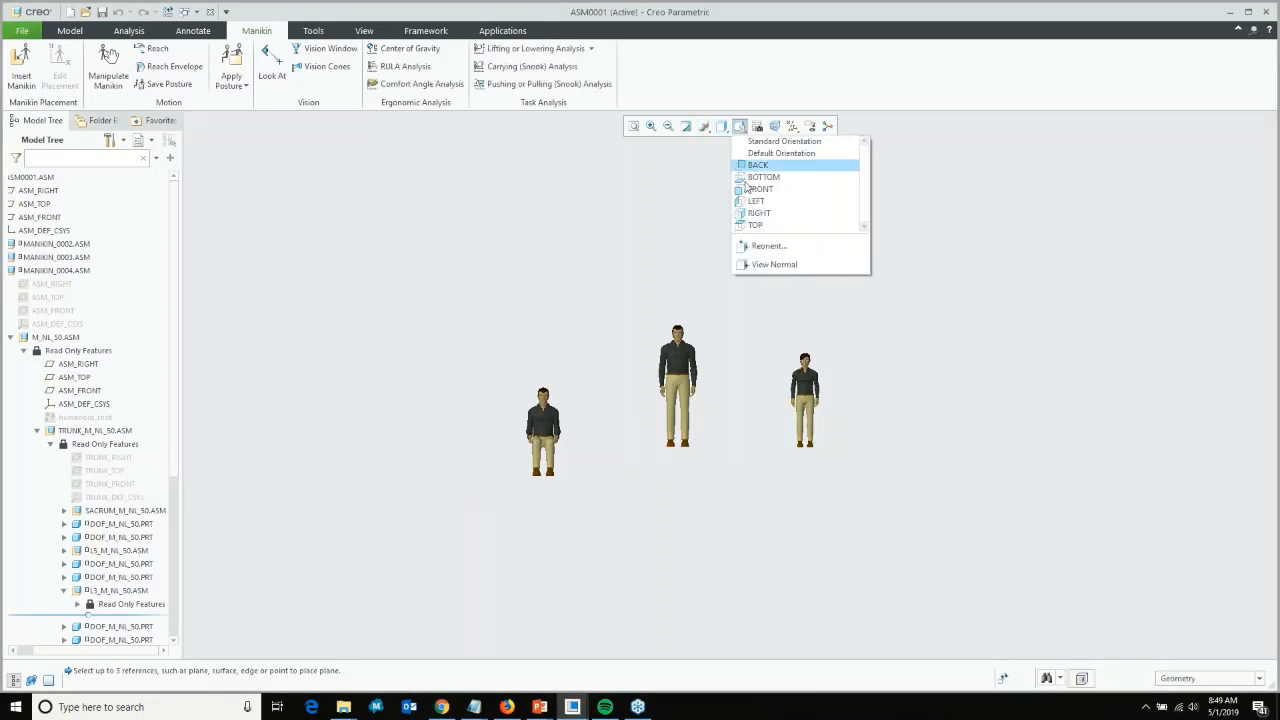
pyautogui.click(763, 193)
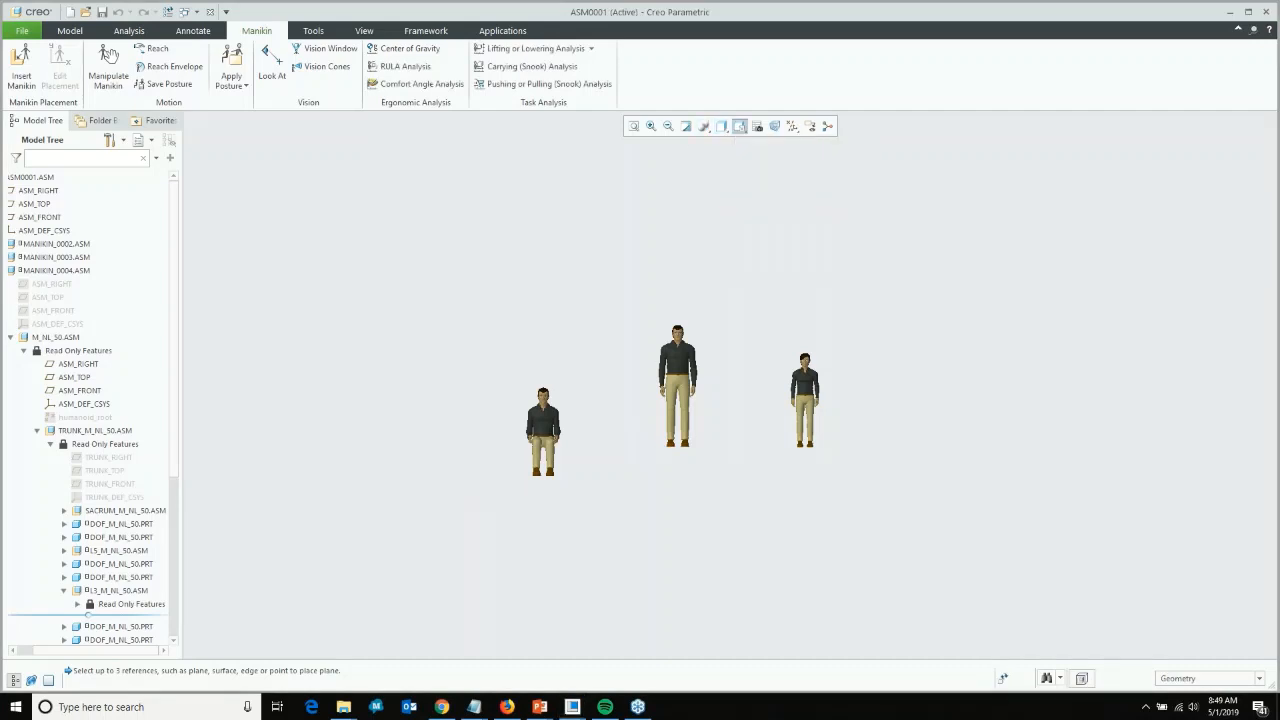
pyautogui.scroll(3, 599, 421)
pyautogui.scroll(-8, 599, 421)
pyautogui.scroll(-2, 600, 422)
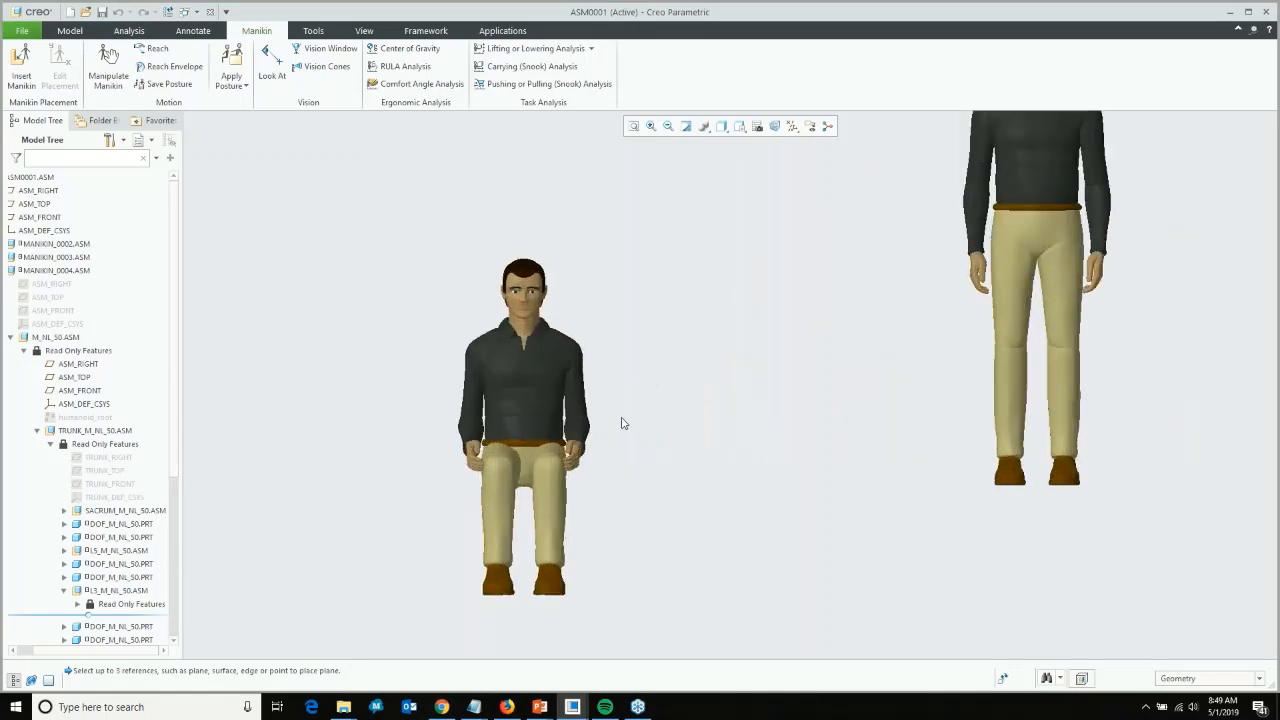
pyautogui.moveTo(622, 418)
pyautogui.mouseDown(button='middle')
pyautogui.moveTo(575, 428)
pyautogui.moveTo(576, 417)
pyautogui.mouseUp(button='middle')
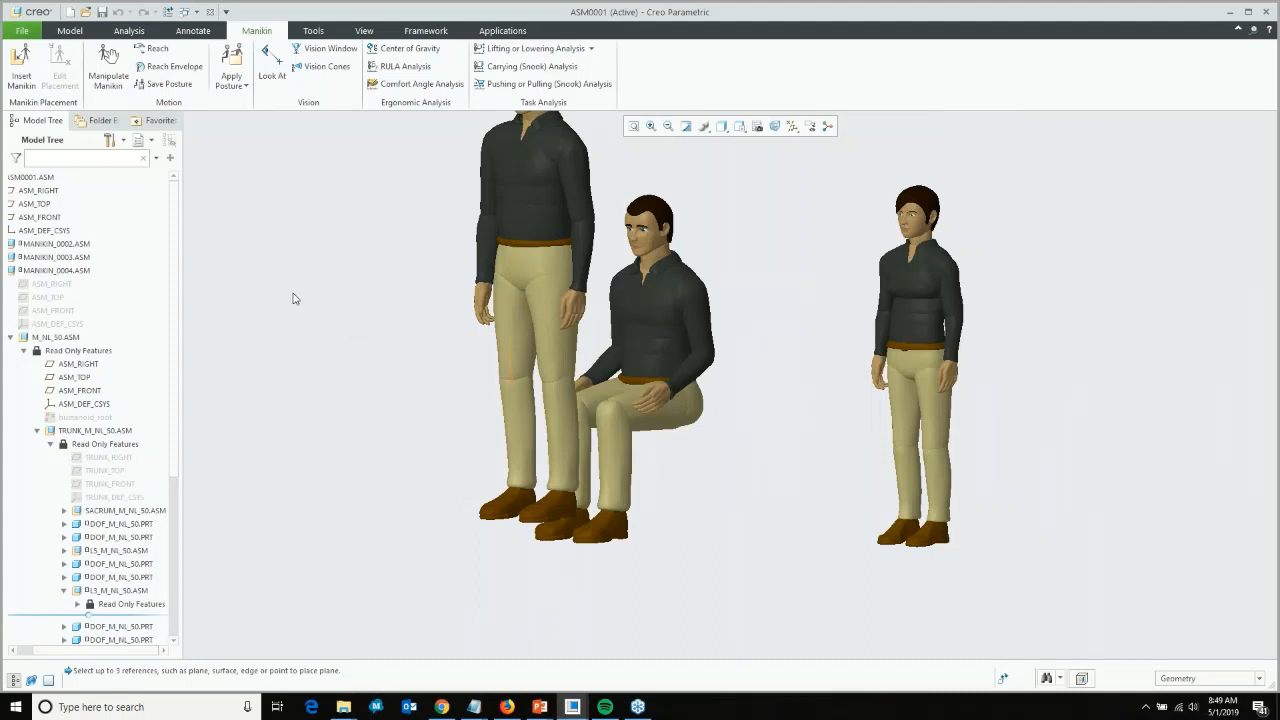
pyautogui.scroll(2, 559, 292)
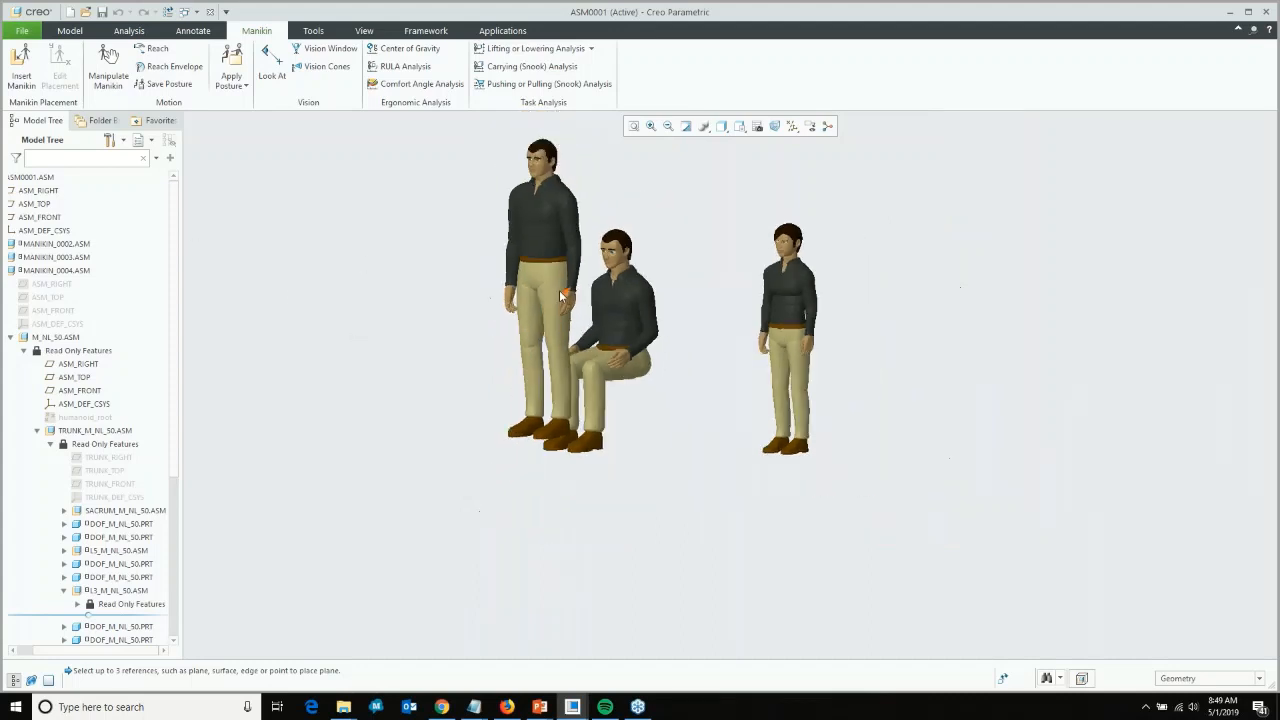
pyautogui.moveTo(560, 294)
pyautogui.mouseDown(button='middle')
pyautogui.moveTo(596, 292)
pyautogui.moveTo(597, 277)
pyautogui.moveTo(594, 306)
pyautogui.mouseUp(button='middle')
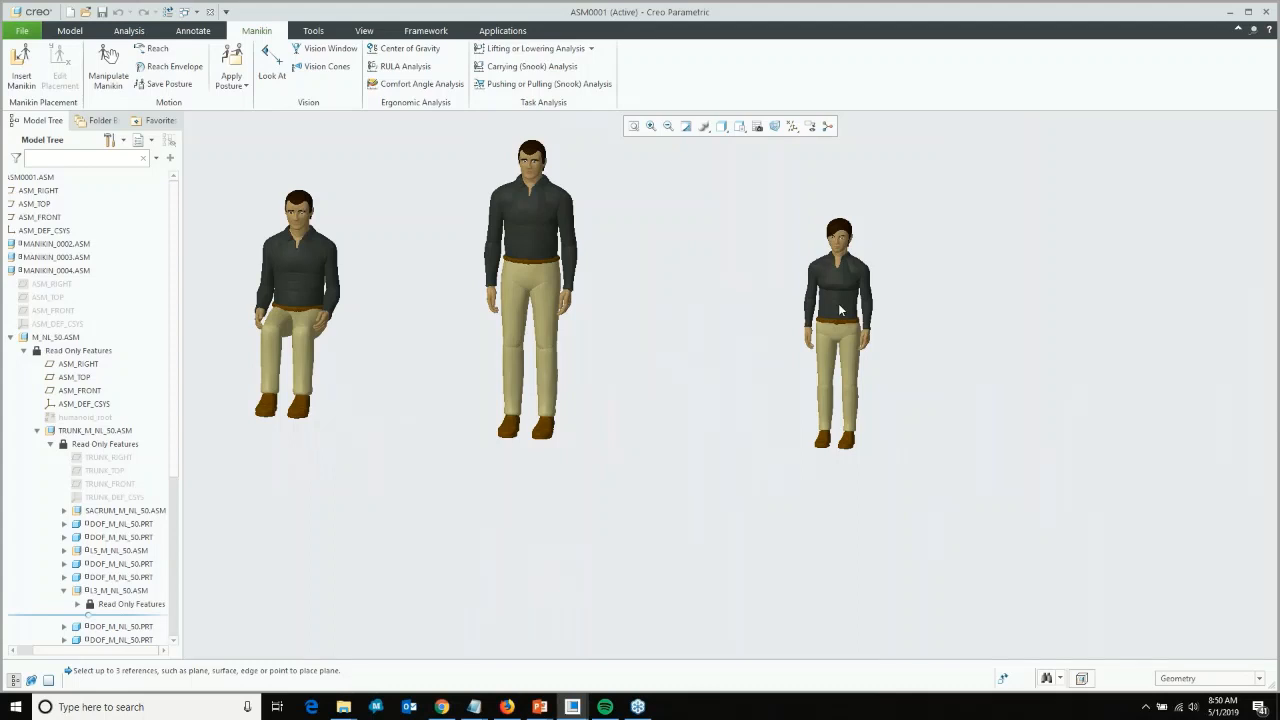
pyautogui.scroll(-2, 785, 265)
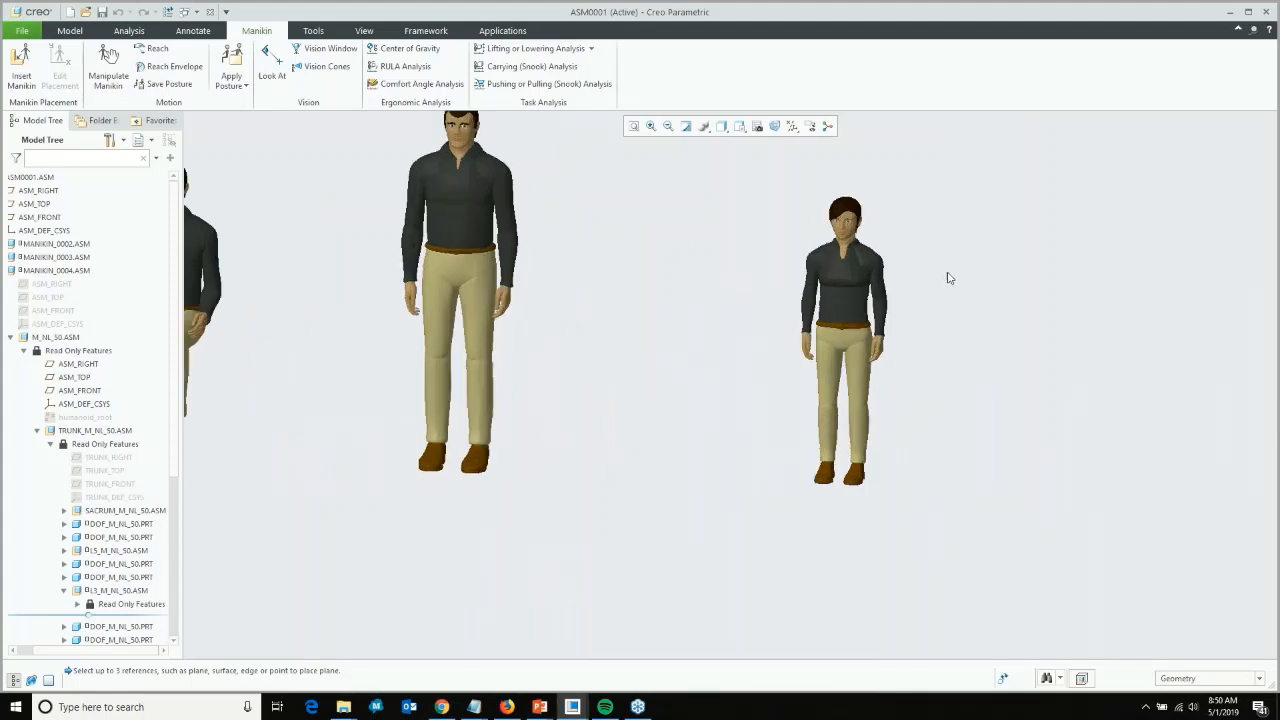
# Start manipulating manikins in Rotate around axis mode and pick the right hip's forward-swing axis on the small female manikin.
pyautogui.click(96, 76)
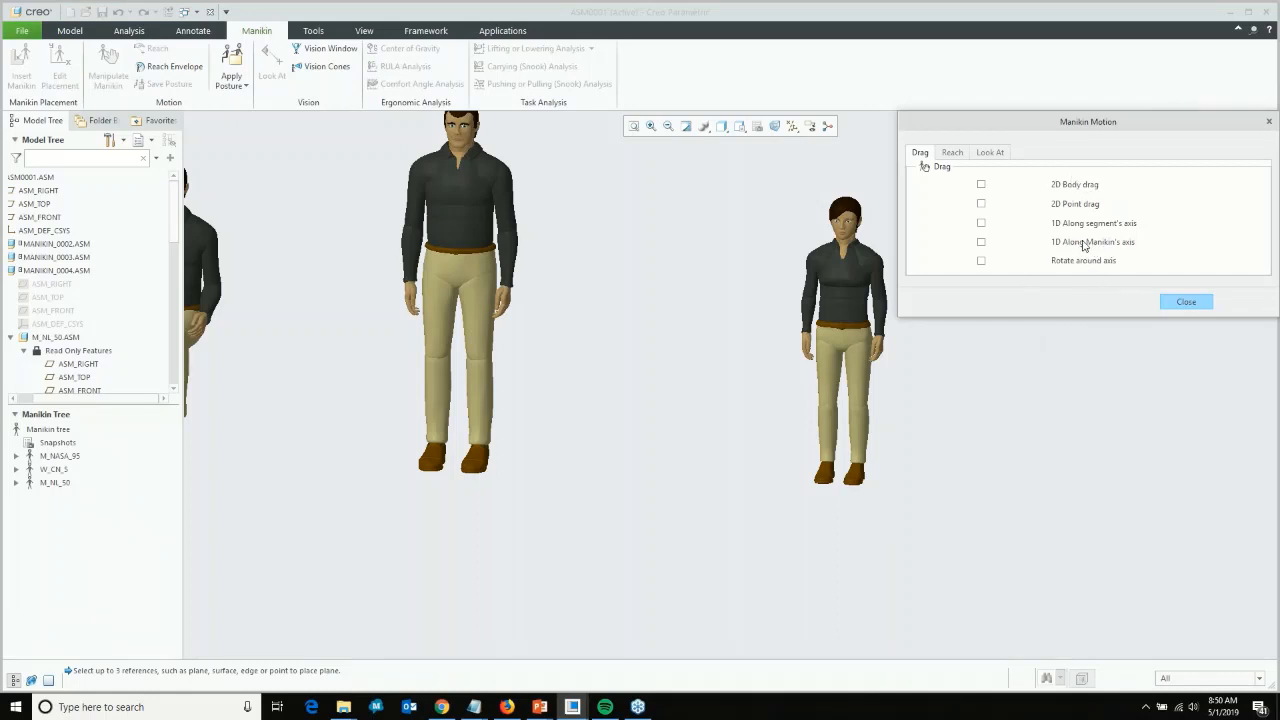
pyautogui.click(981, 261)
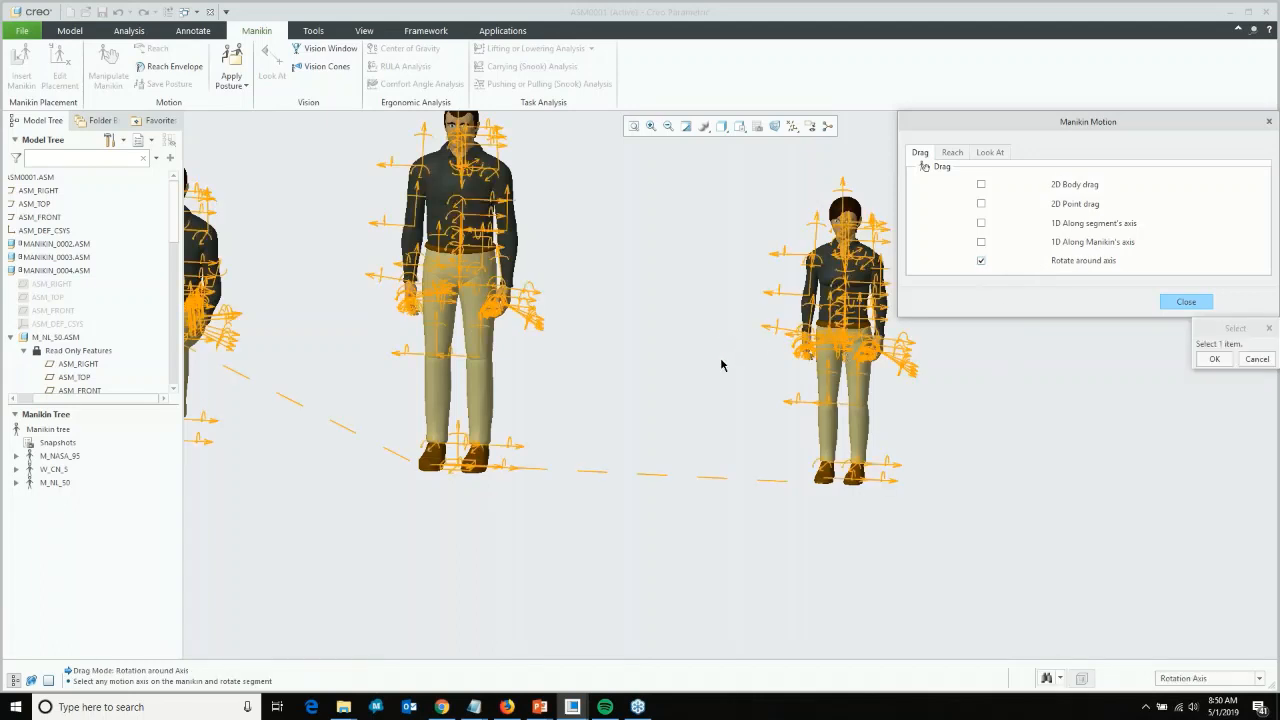
pyautogui.moveTo(720, 369); pyautogui.dragTo(670, 364)
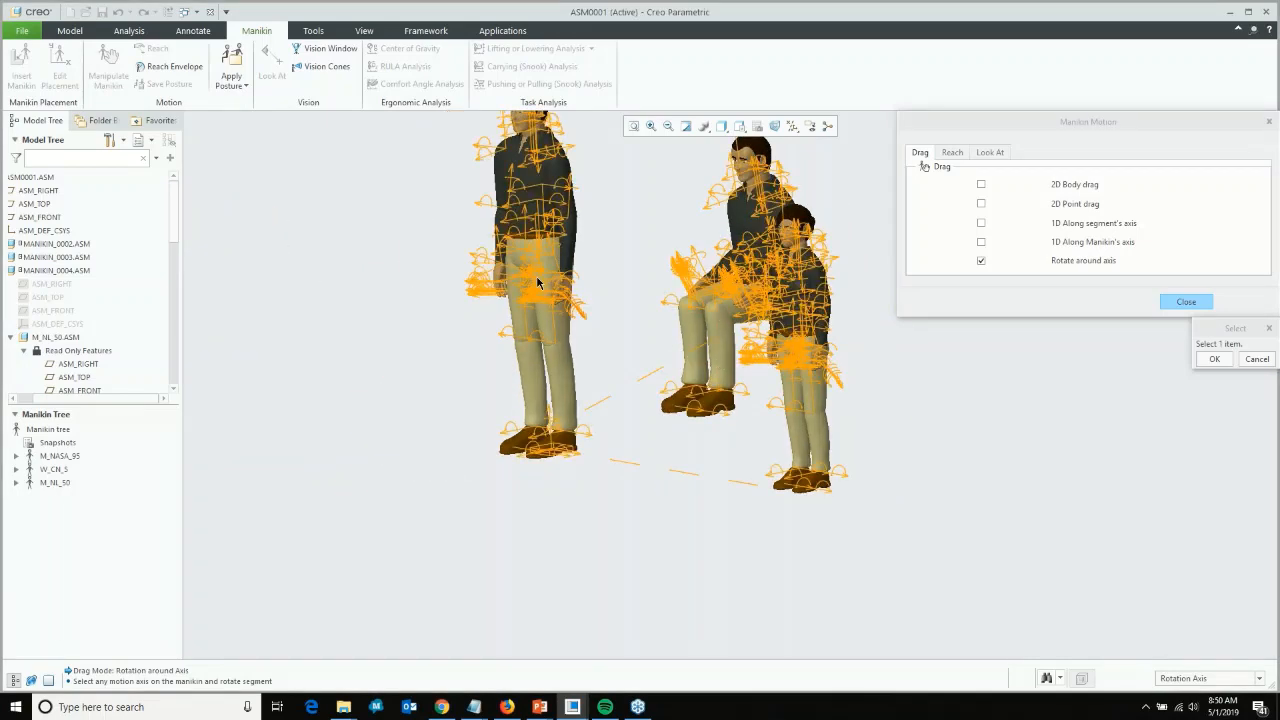
pyautogui.scroll(8, 537, 283)
pyautogui.moveTo(543, 244); pyautogui.dragTo(541, 247)
pyautogui.scroll(-5, 440, 257)
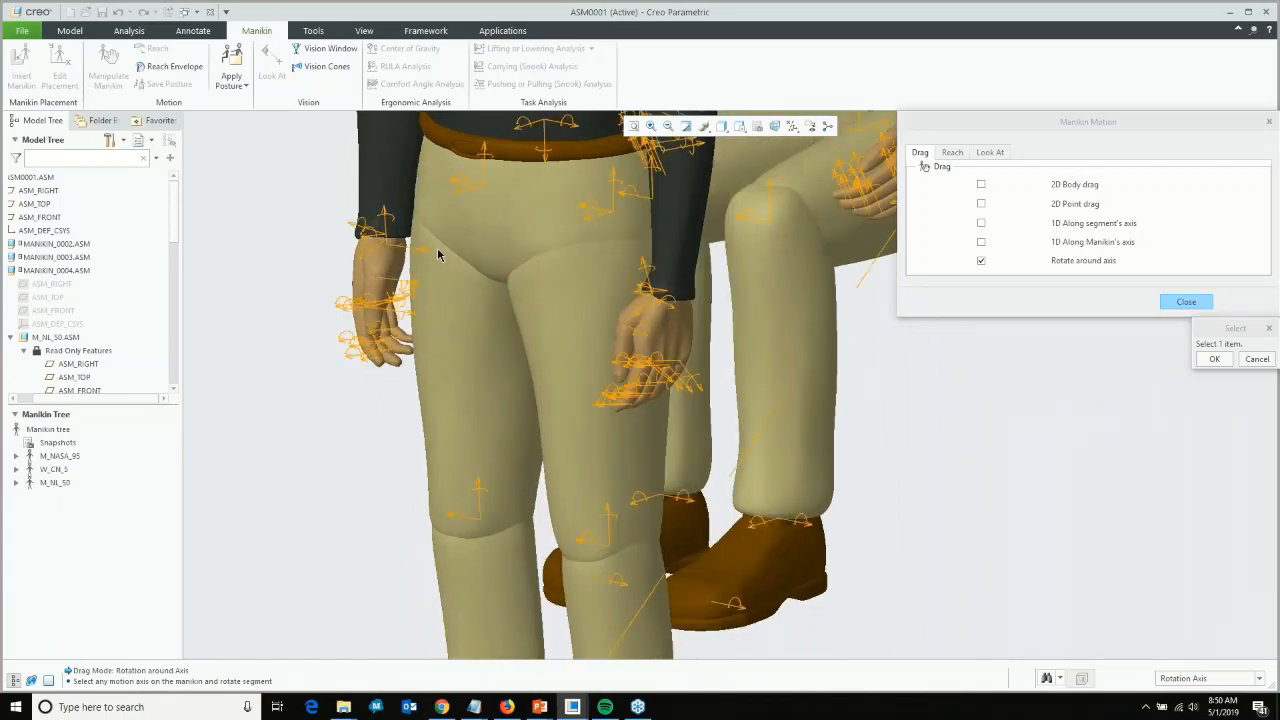
pyautogui.scroll(-2, 459, 257)
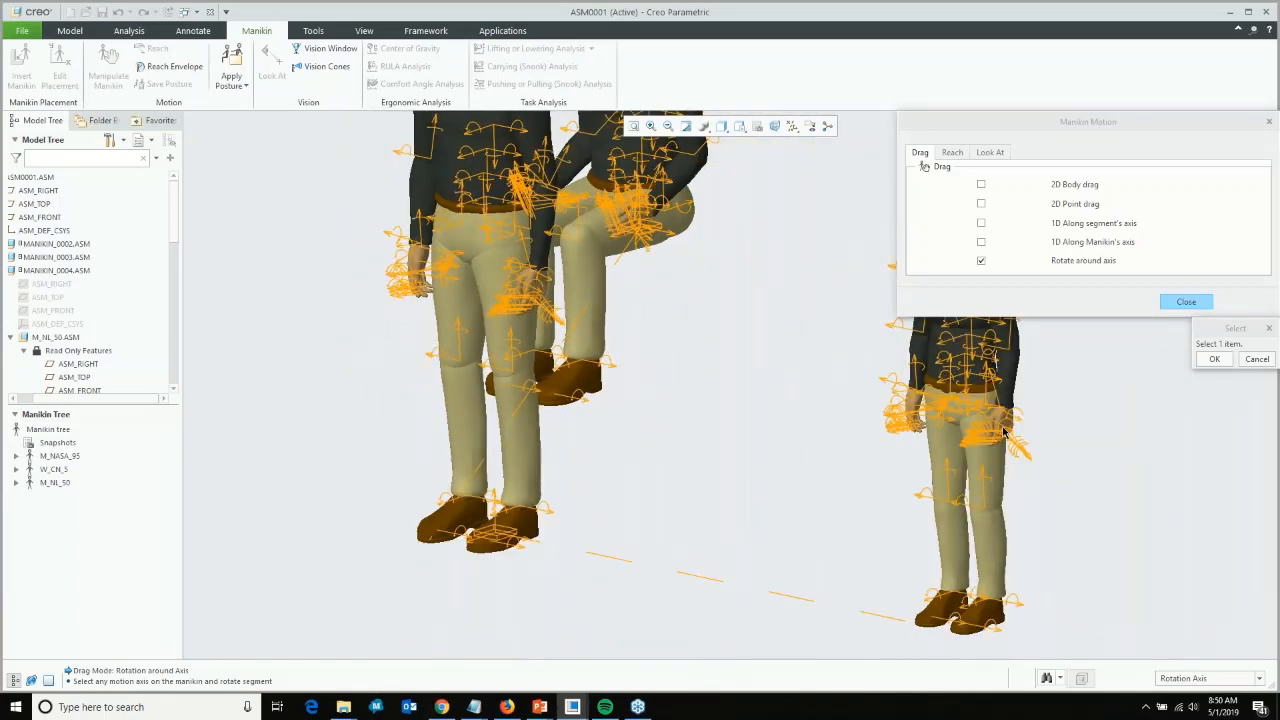
pyautogui.scroll(-4, 572, 439)
pyautogui.scroll(4, 790, 440)
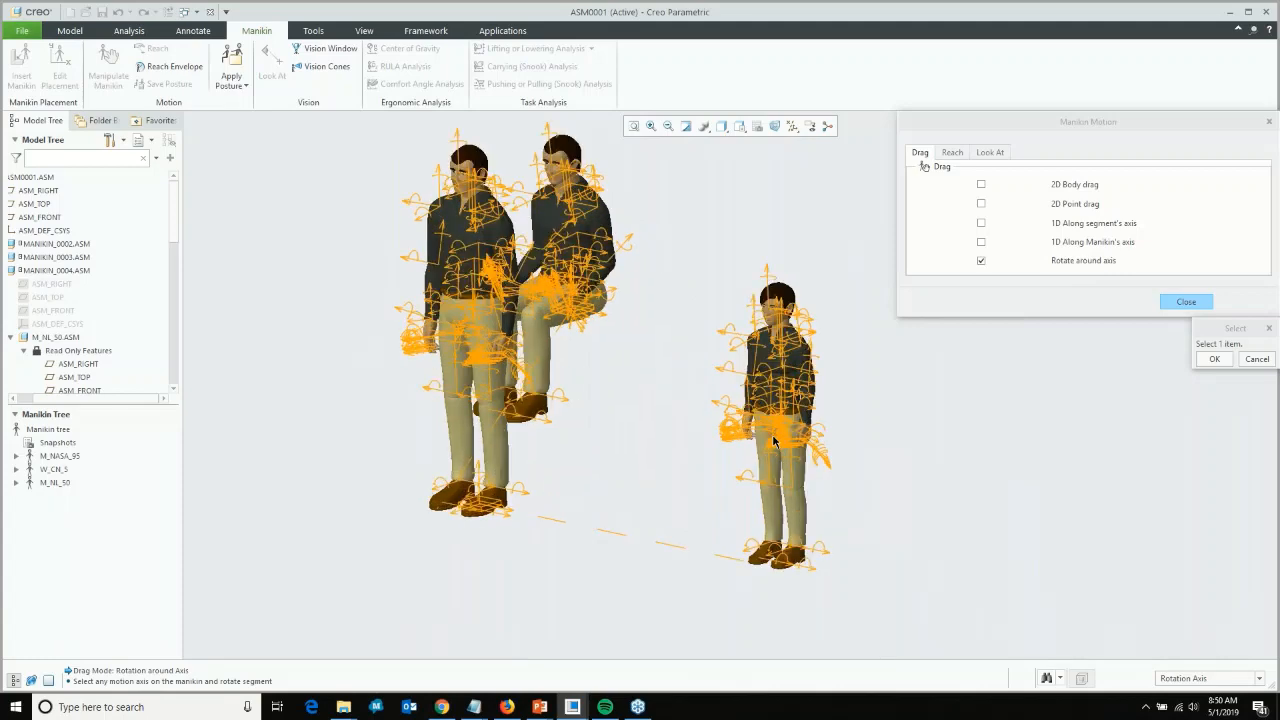
pyautogui.scroll(6, 773, 440)
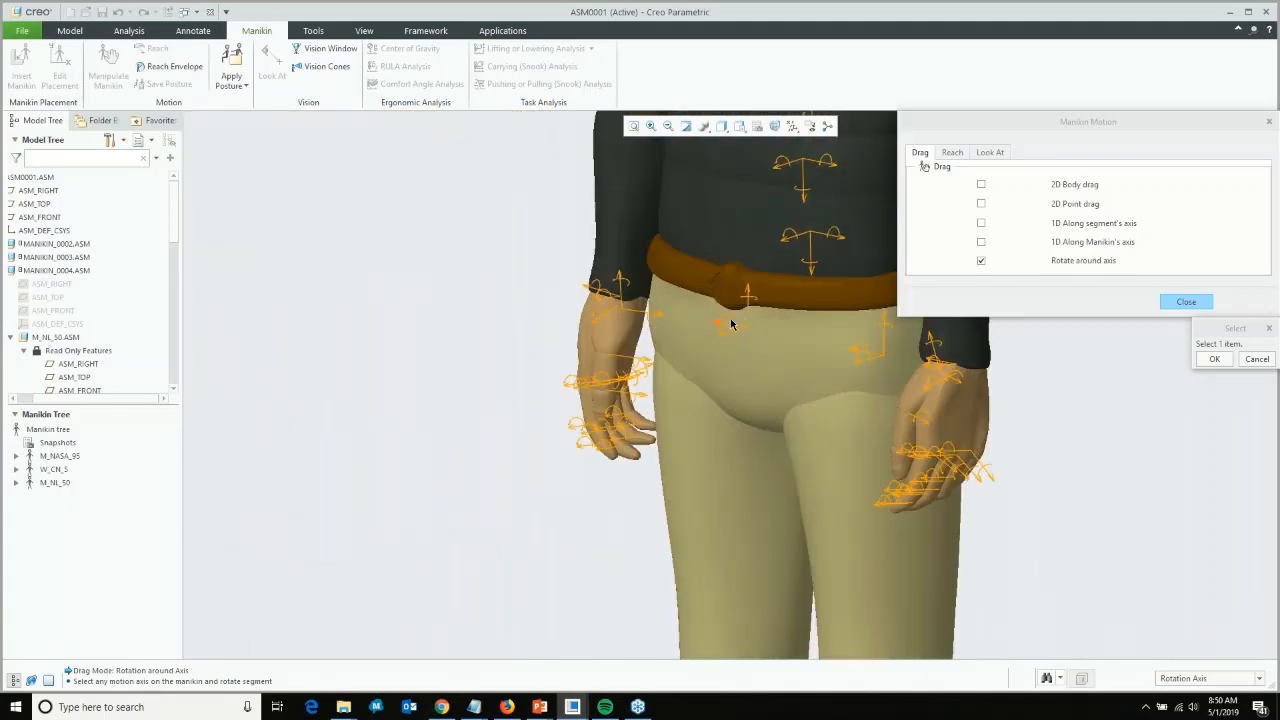
pyautogui.scroll(3, 730, 323)
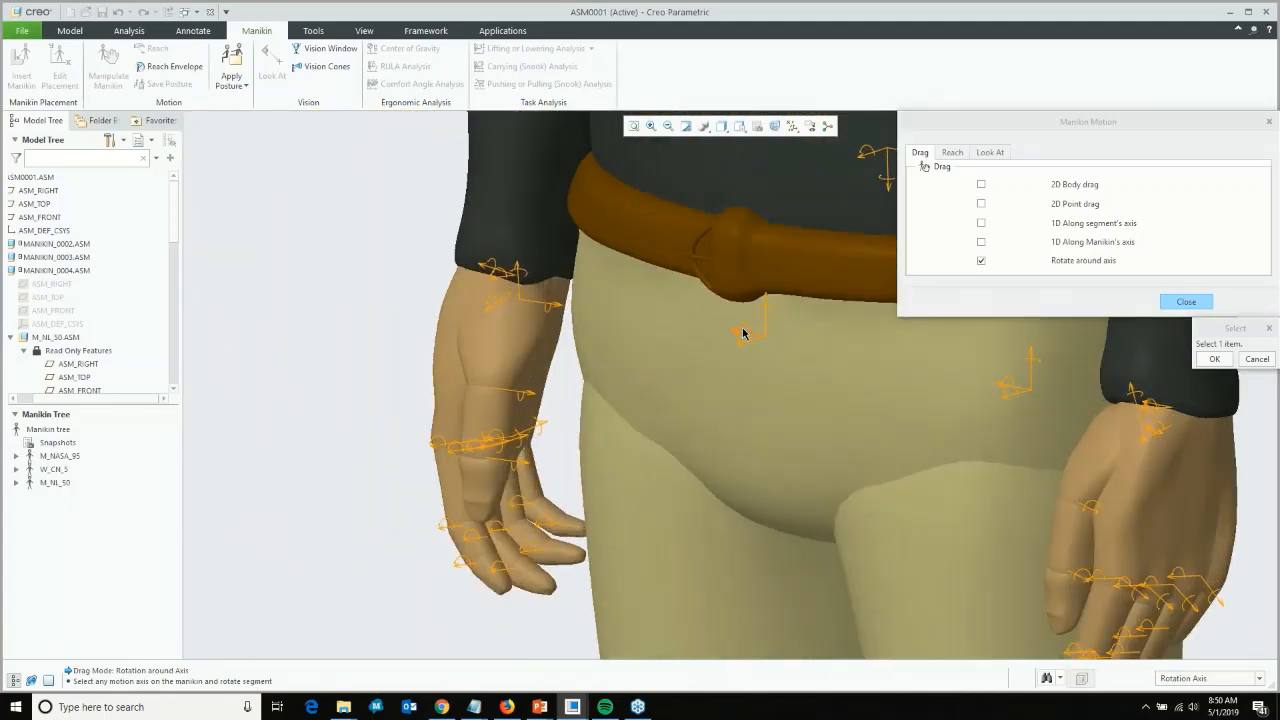
pyautogui.click(742, 333)
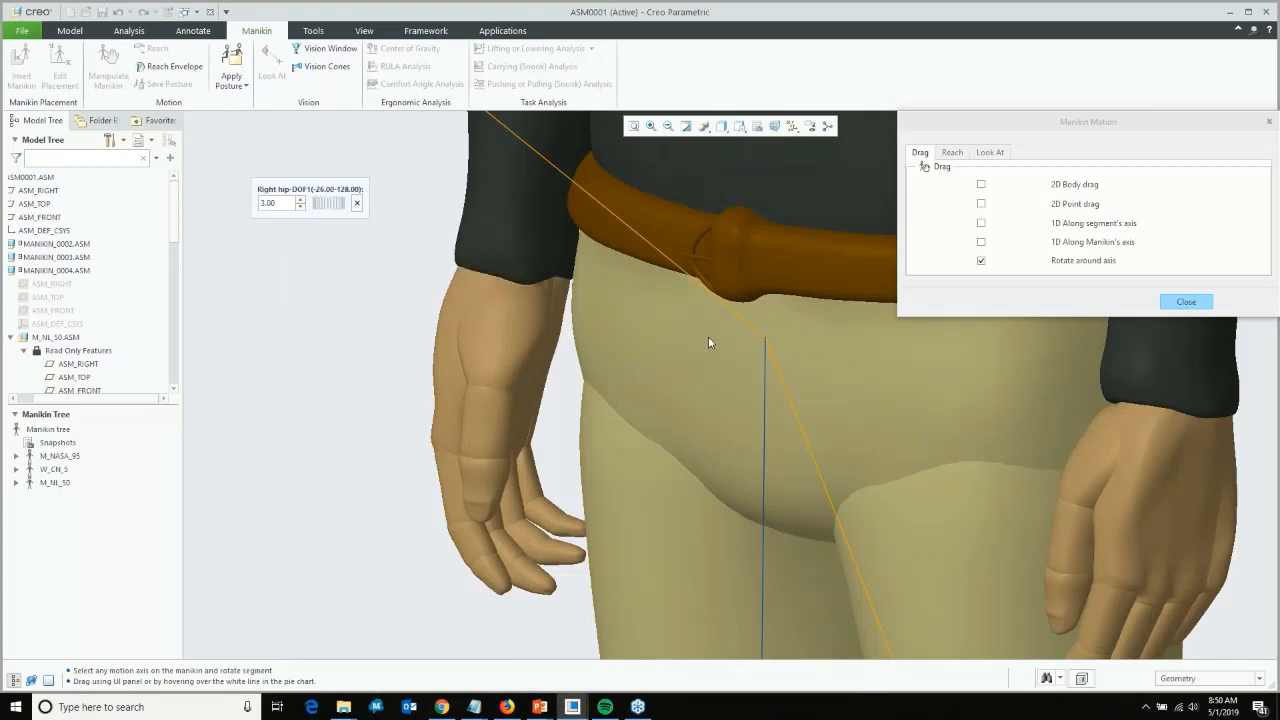
# Set the small female manikin's Right hip-DOF1 rotation to 20.
pyautogui.scroll(2, 708, 336)
pyautogui.scroll(3, 707, 335)
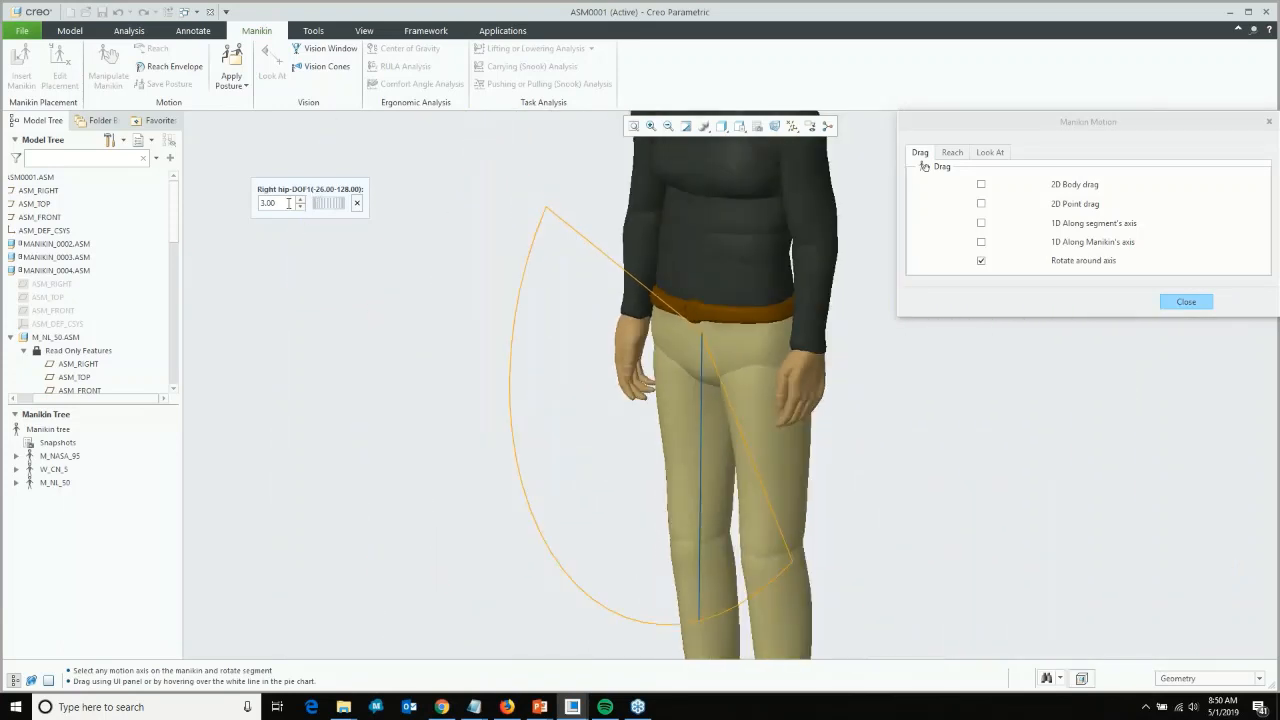
pyautogui.doubleClick(288, 202)
pyautogui.write('20')
pyautogui.press('Return')
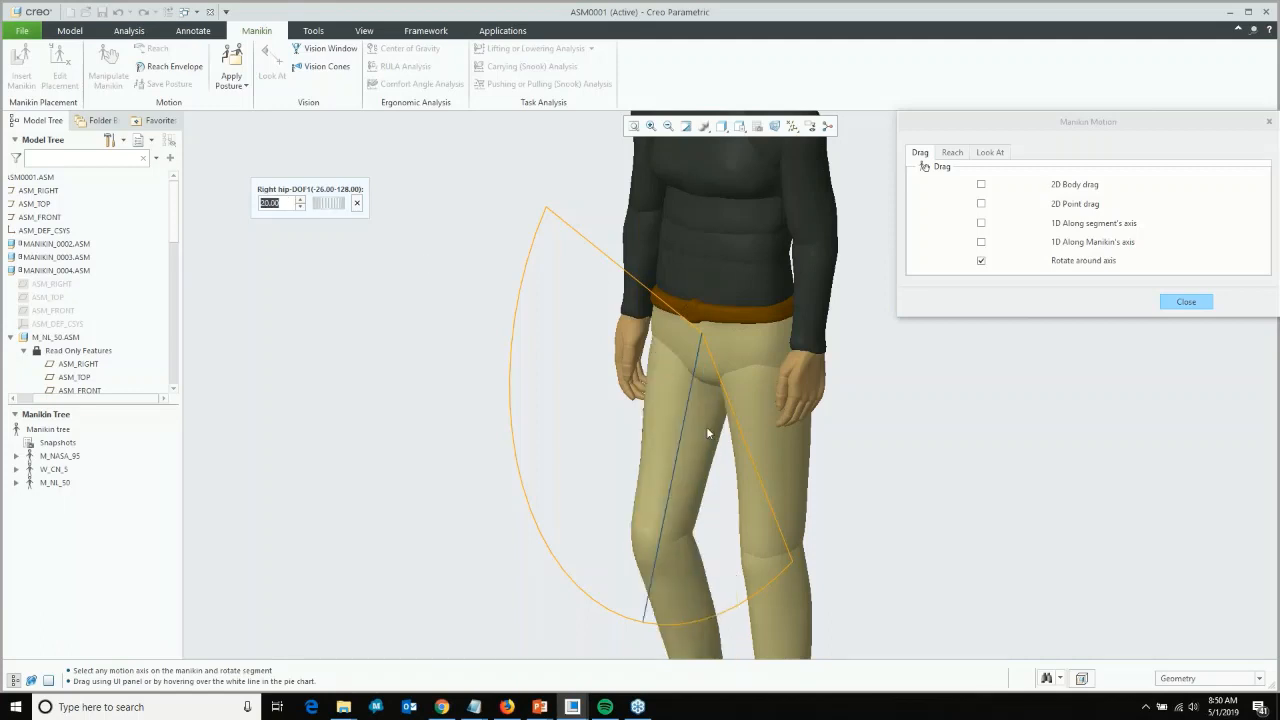
# Try to swing the female manikin's right leg further, setting Right hip-DOF1 to 50.
pyautogui.scroll(1, 626, 394)
pyautogui.moveTo(622, 389); pyautogui.dragTo(600, 374, button='middle')
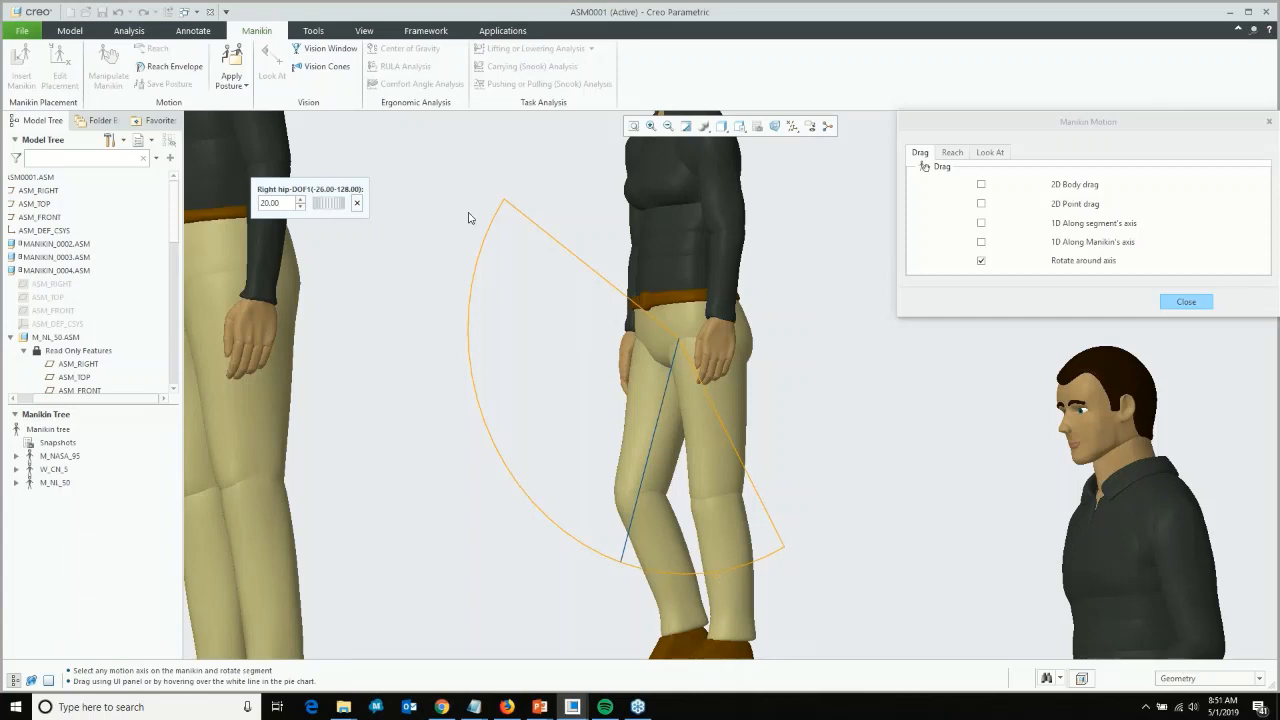
pyautogui.moveTo(674, 338); pyautogui.dragTo(671, 358)
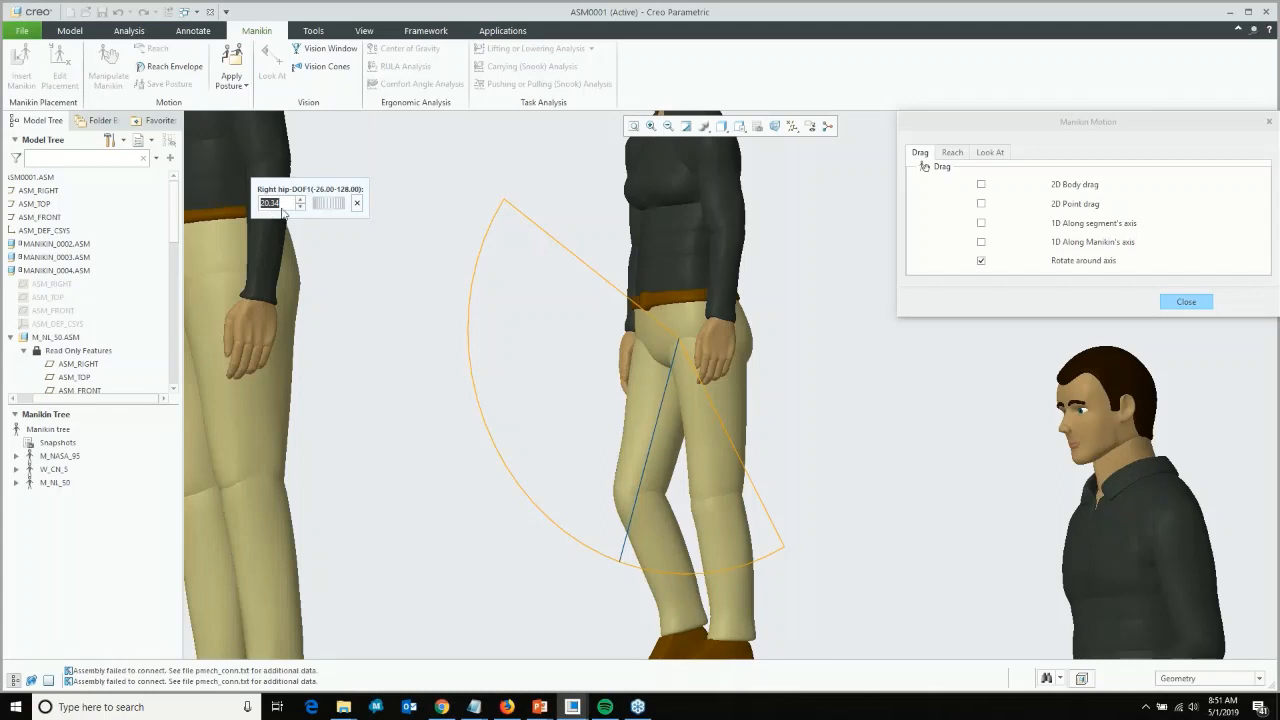
pyautogui.write('50')
pyautogui.press('Return')
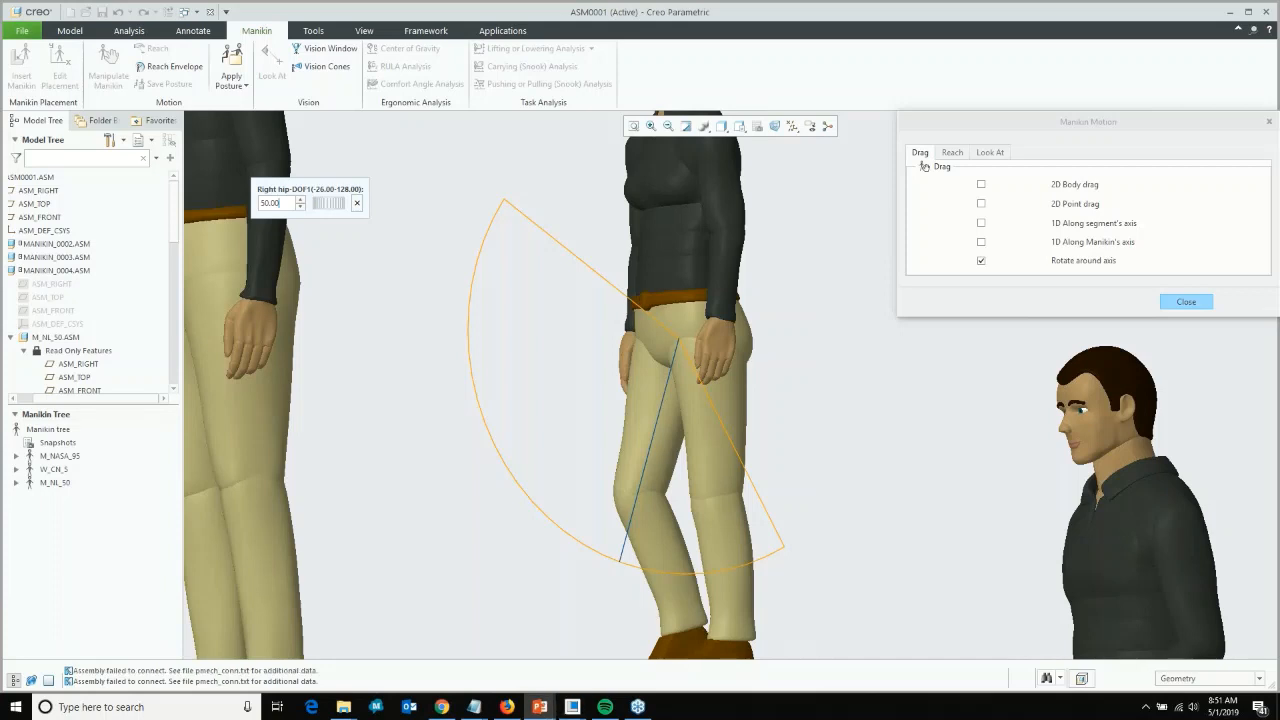
pyautogui.click(1268, 121)
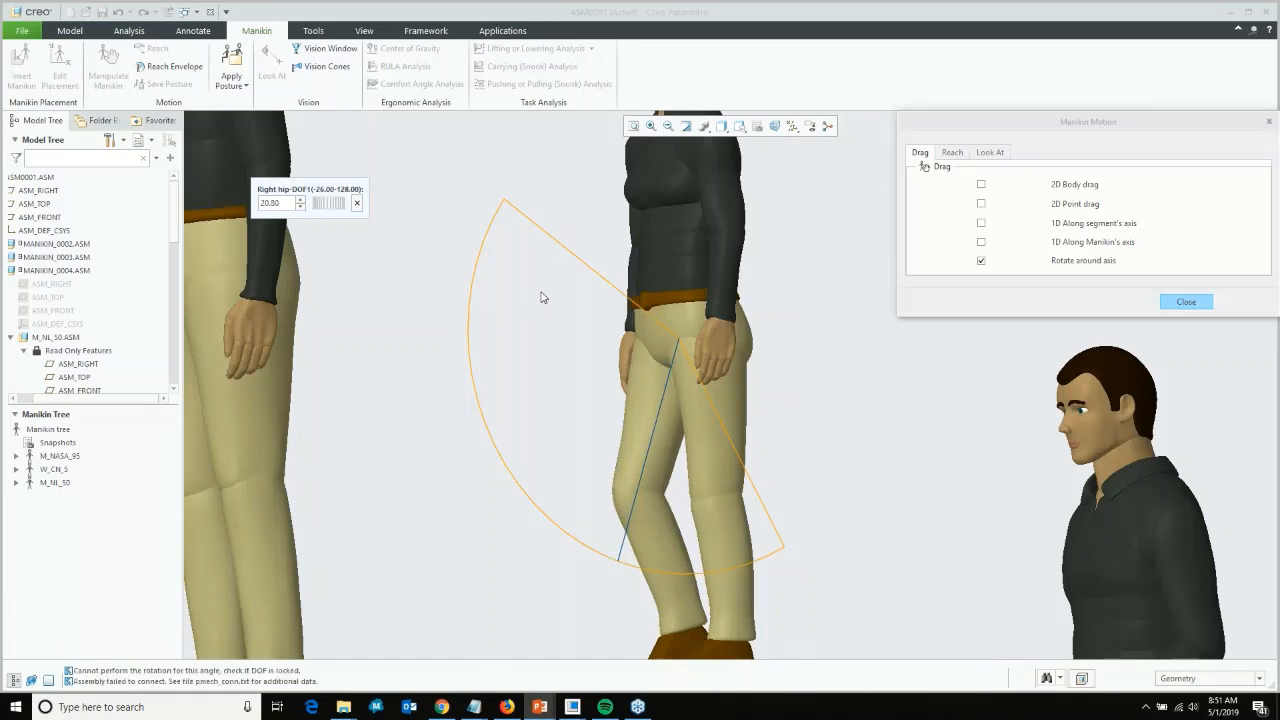
# Try to rotate the female manikin's right leg backwards by setting Right hip-DOF1 to -15.
pyautogui.click(278, 209)
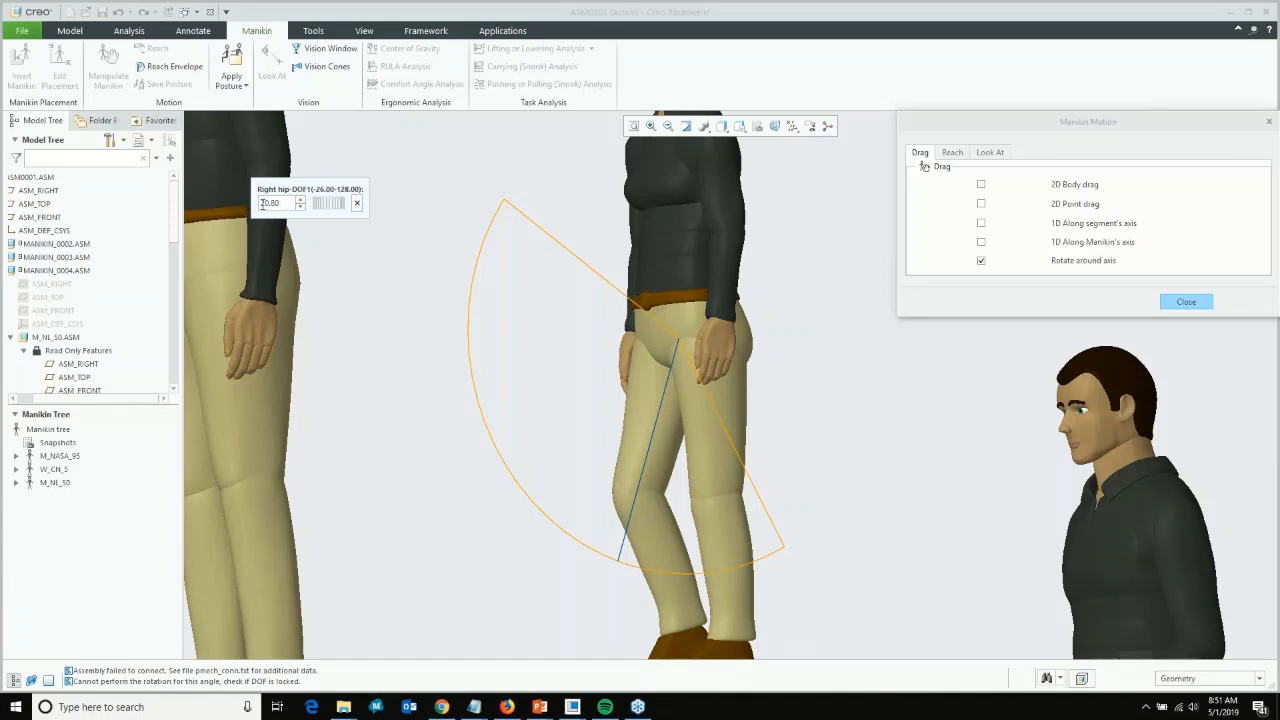
pyautogui.moveTo(262, 204); pyautogui.dragTo(512, 196)
pyautogui.write('-1')
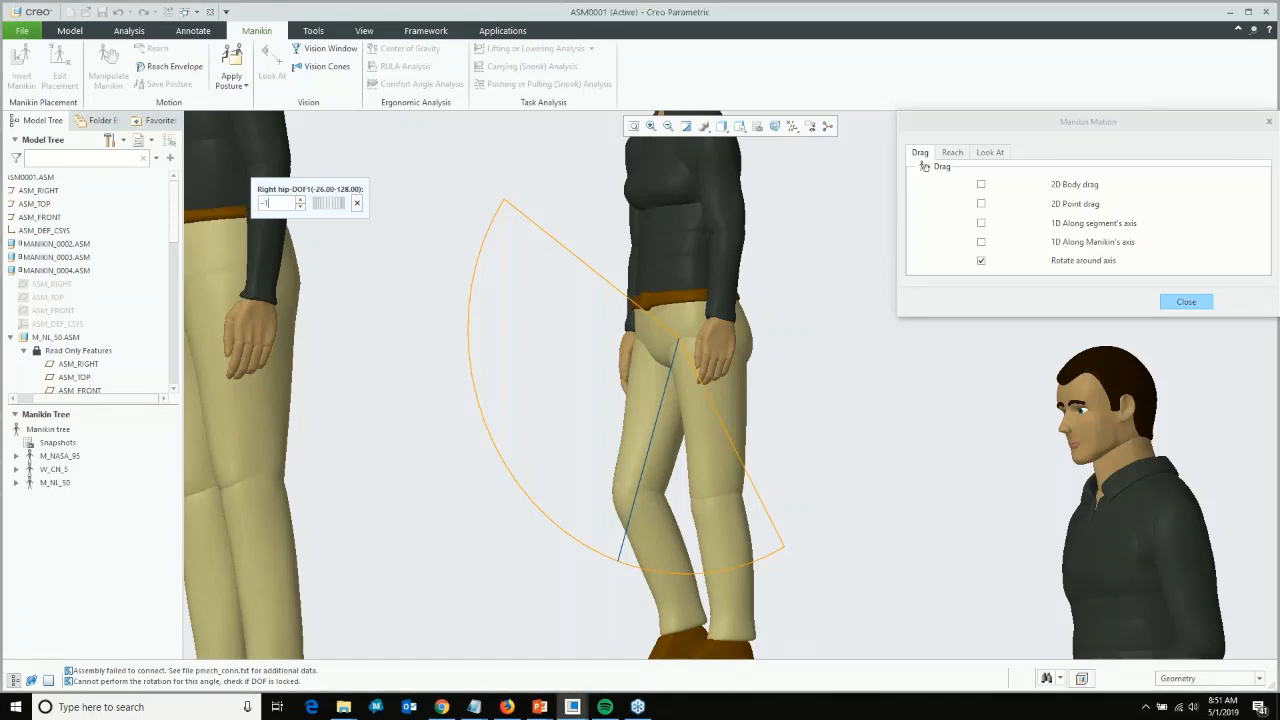
pyautogui.write('5.00')
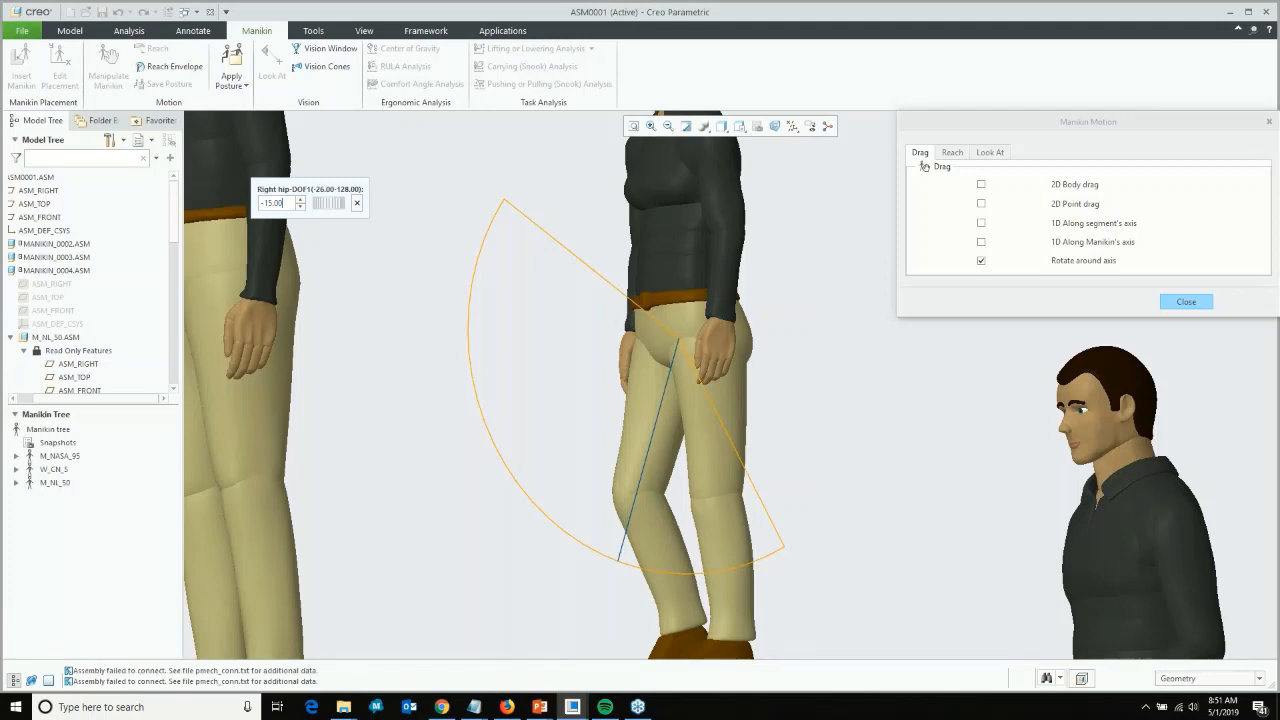
pyautogui.press('Return')
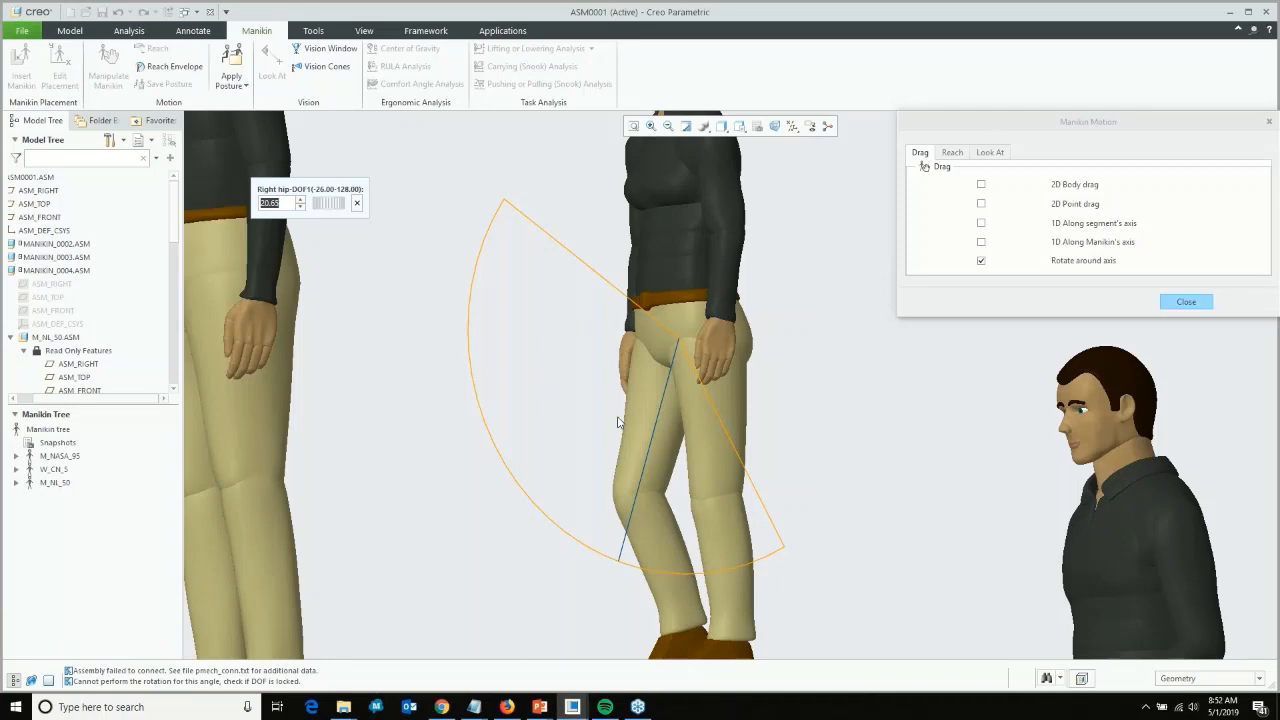
# Finish the manikin motion and dismiss the notification about the disconnected model.
pyautogui.click(1190, 302)
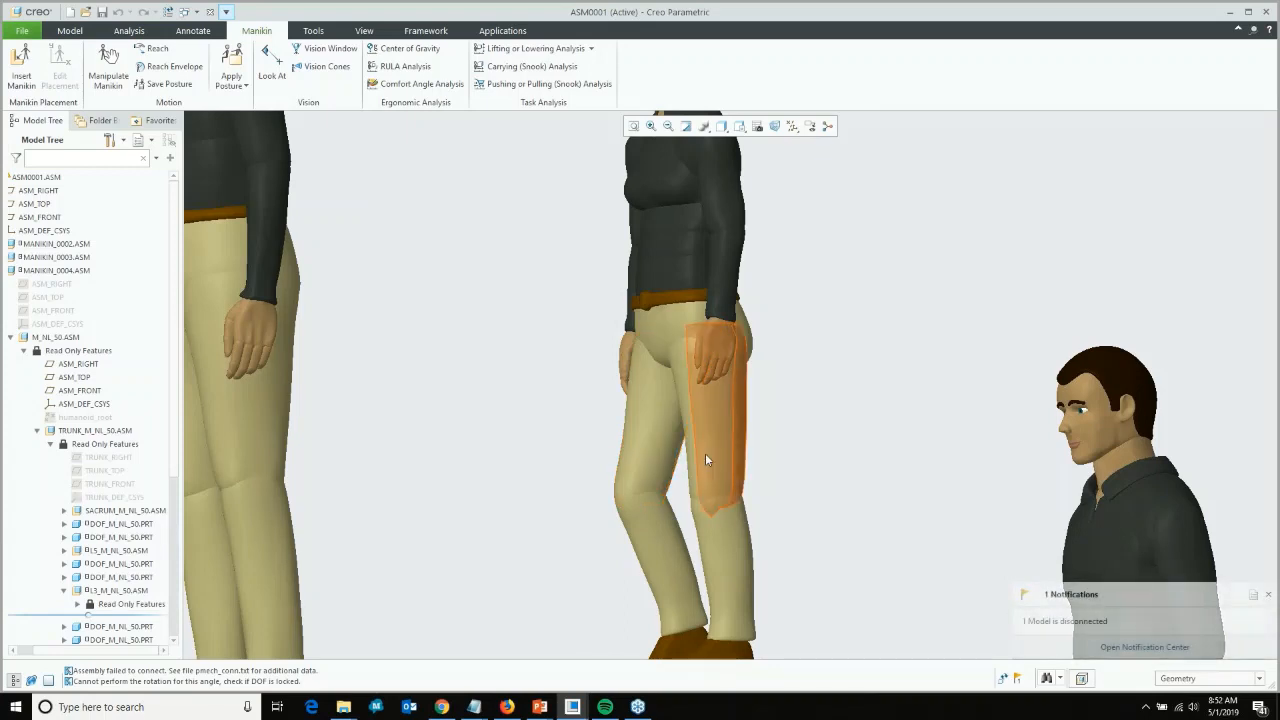
pyautogui.click(1269, 596)
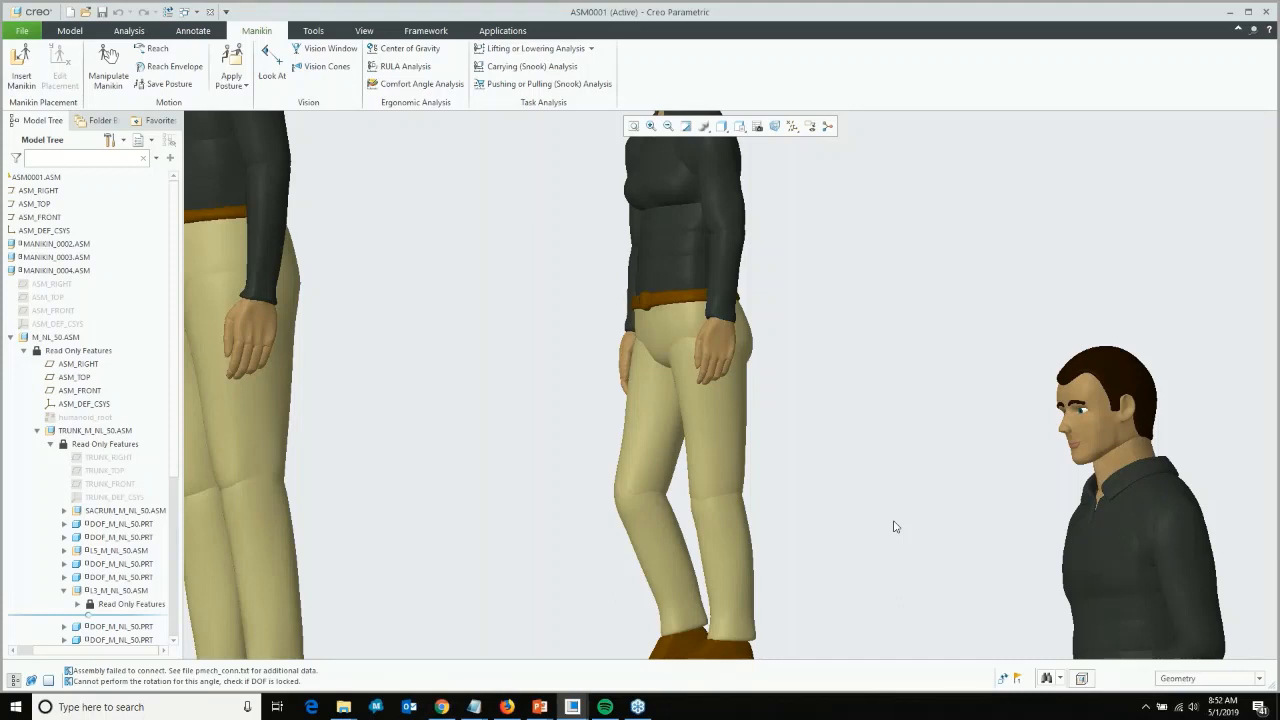
pyautogui.click(1182, 589)
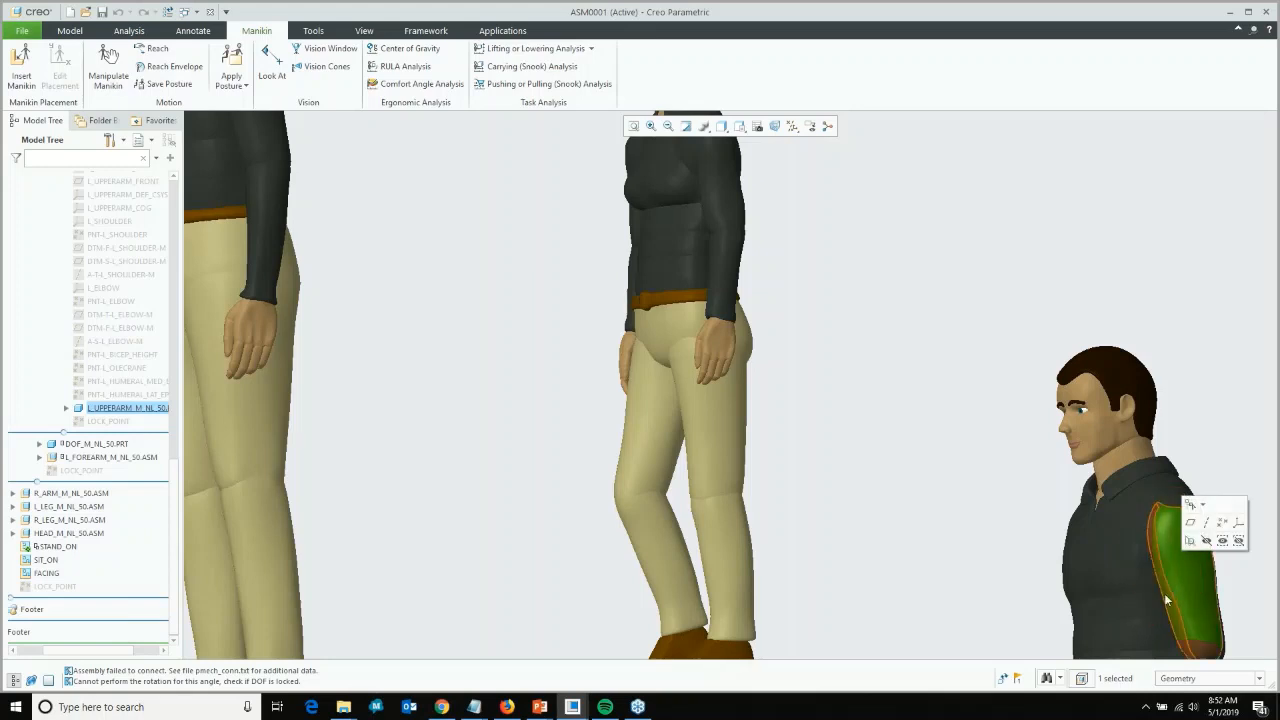
# Examine the three manikins' current postures and the gallery of available postures, dismissing the notification.
pyautogui.scroll(4, 976, 531)
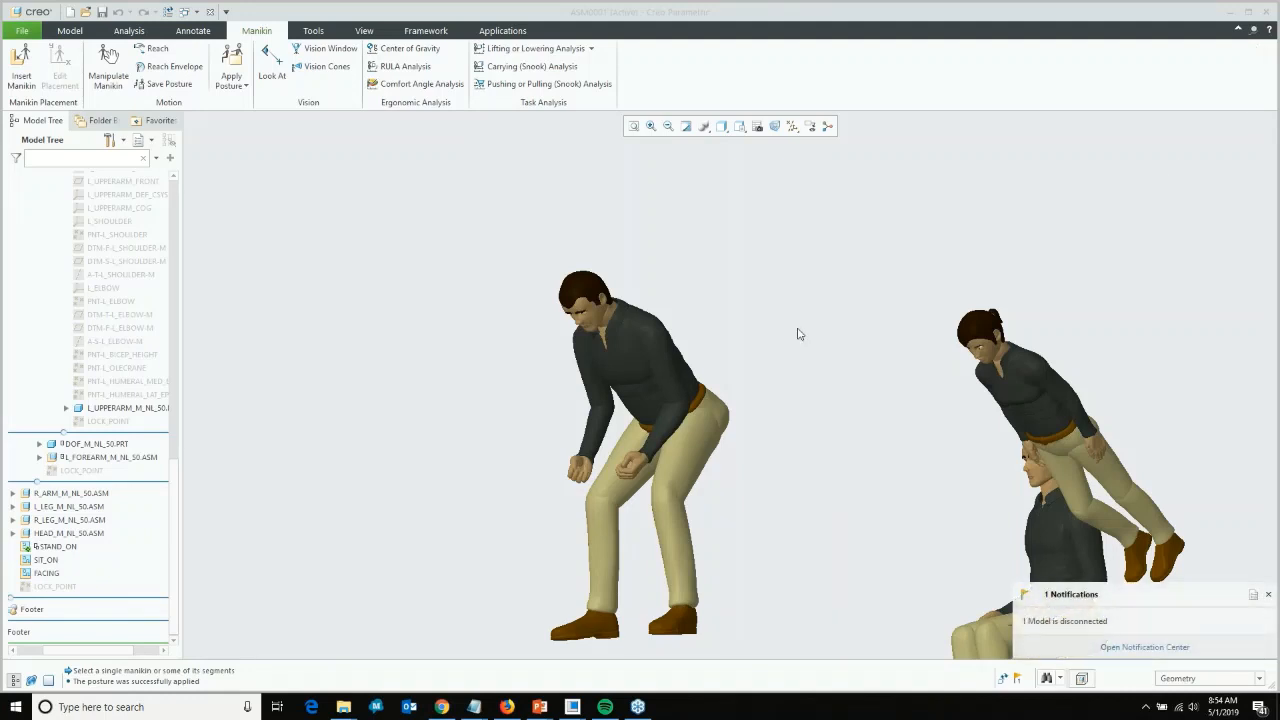
pyautogui.scroll(-3, 777, 283)
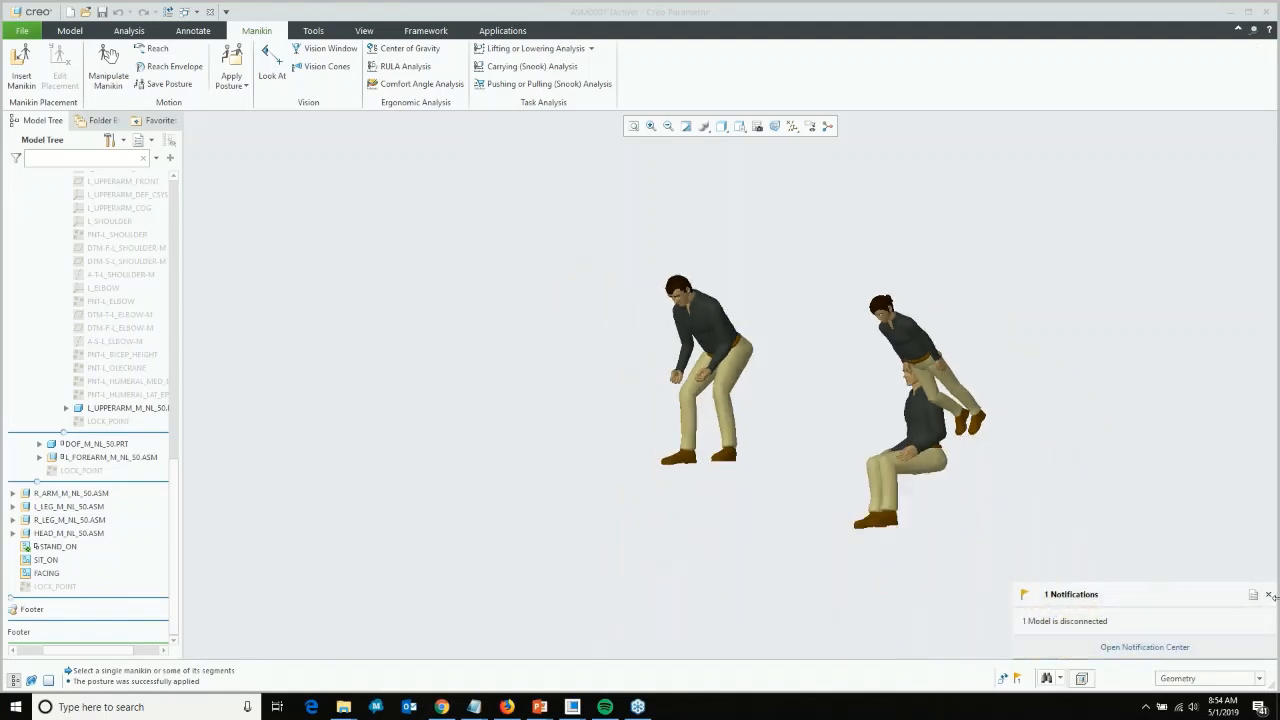
pyautogui.click(1270, 595)
pyautogui.scroll(3, 722, 331)
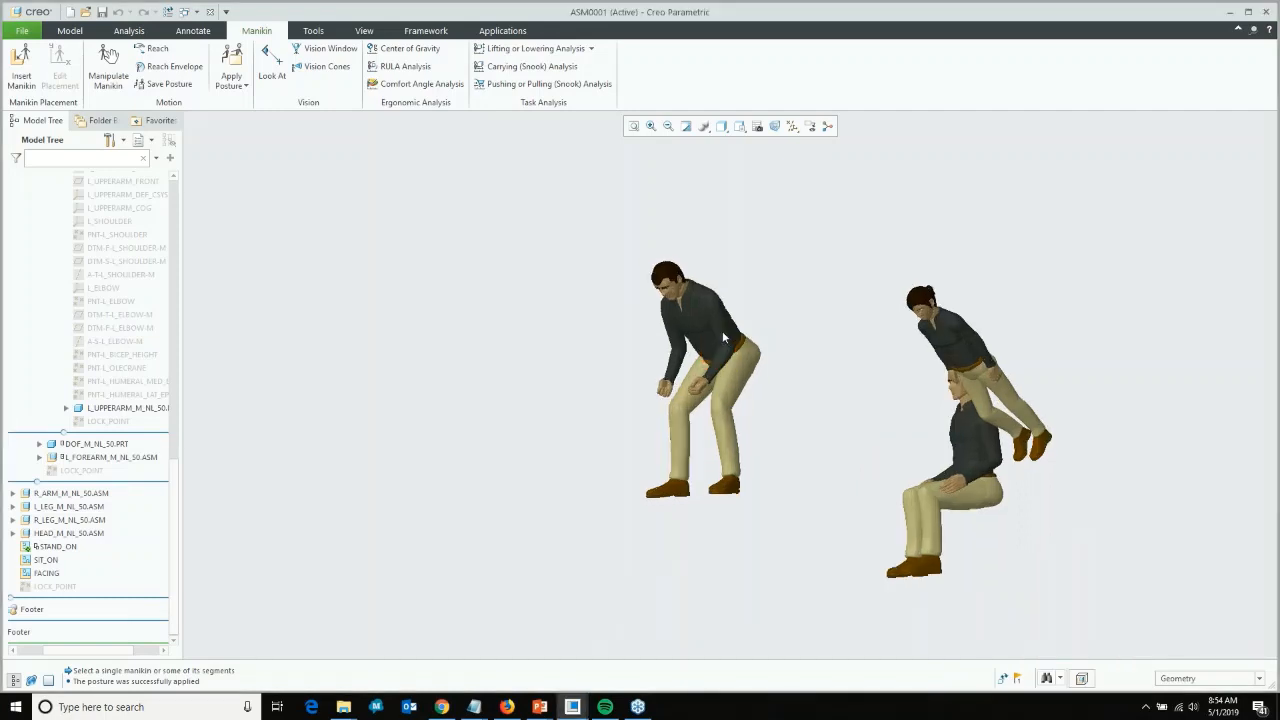
pyautogui.click(232, 80)
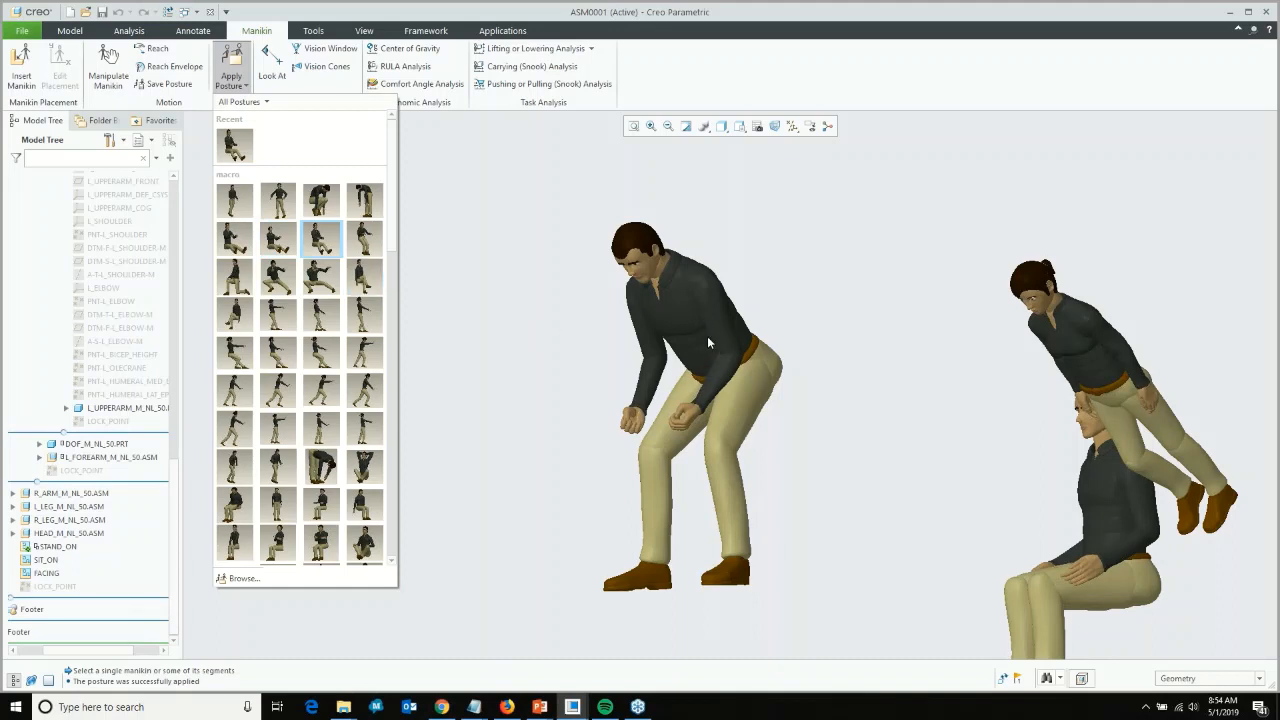
pyautogui.click(743, 352)
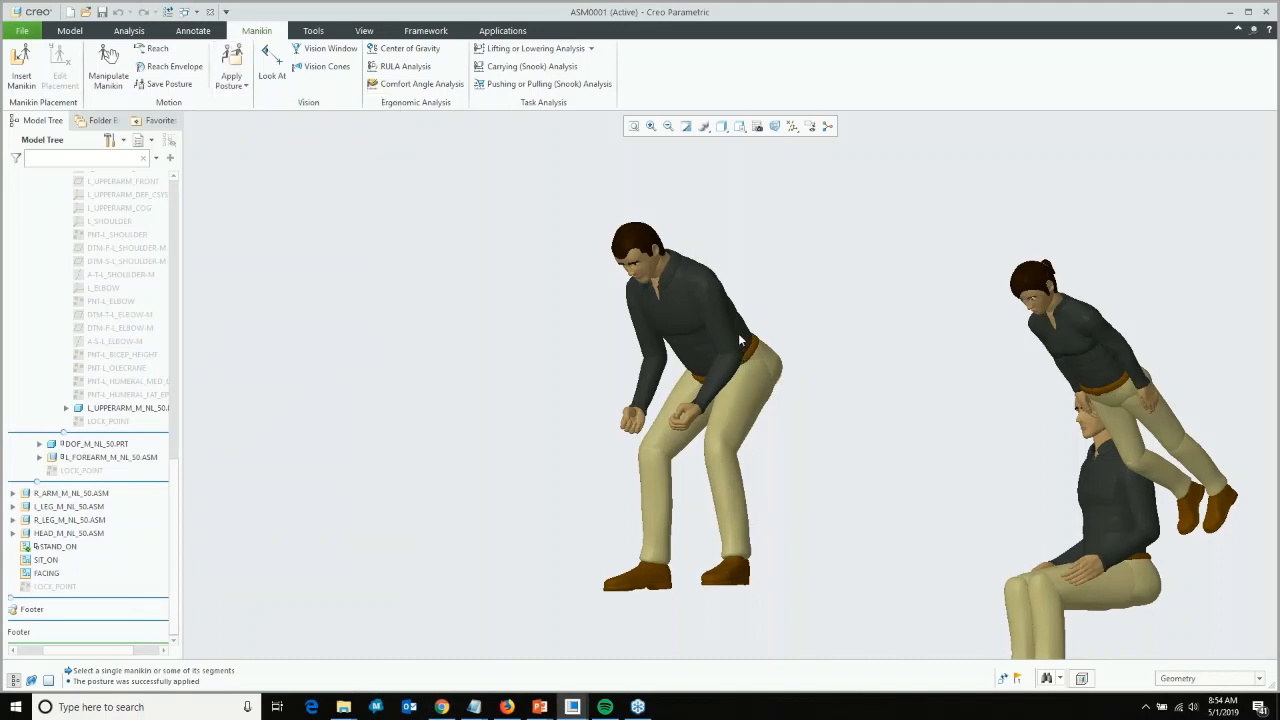
pyautogui.scroll(-1, 738, 333)
pyautogui.scroll(1, 558, 340)
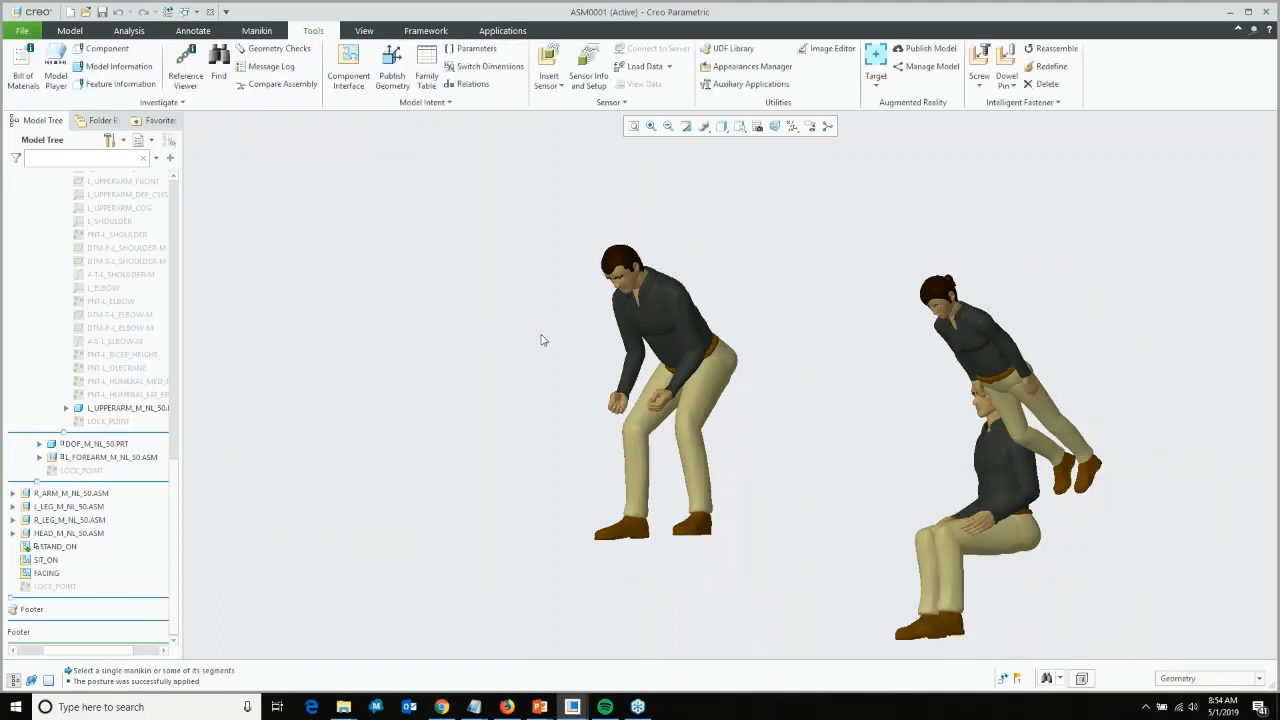
pyautogui.moveTo(707, 383)
pyautogui.mouseDown(button='middle')
pyautogui.moveTo(709, 357)
pyautogui.moveTo(684, 402)
pyautogui.mouseUp(button='middle')
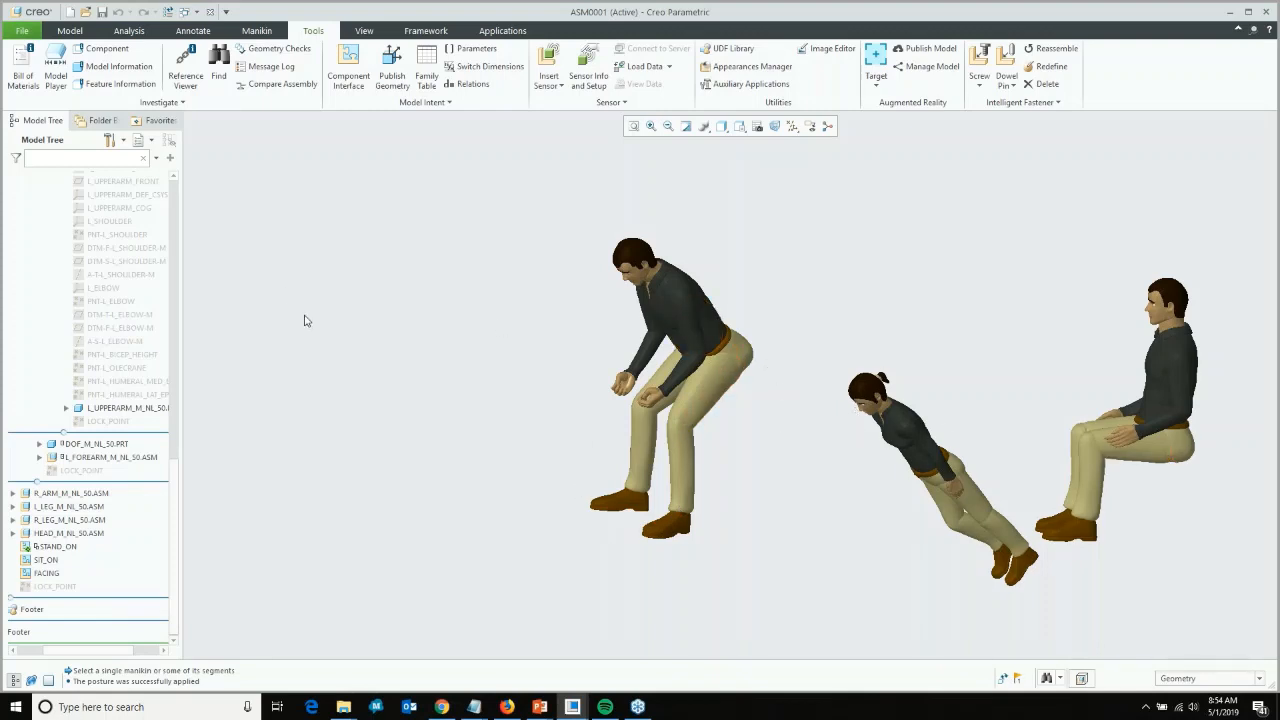
# Apply a standing posture from the macro postures to the tall bent-over manikin.
pyautogui.click(250, 31)
pyautogui.click(231, 82)
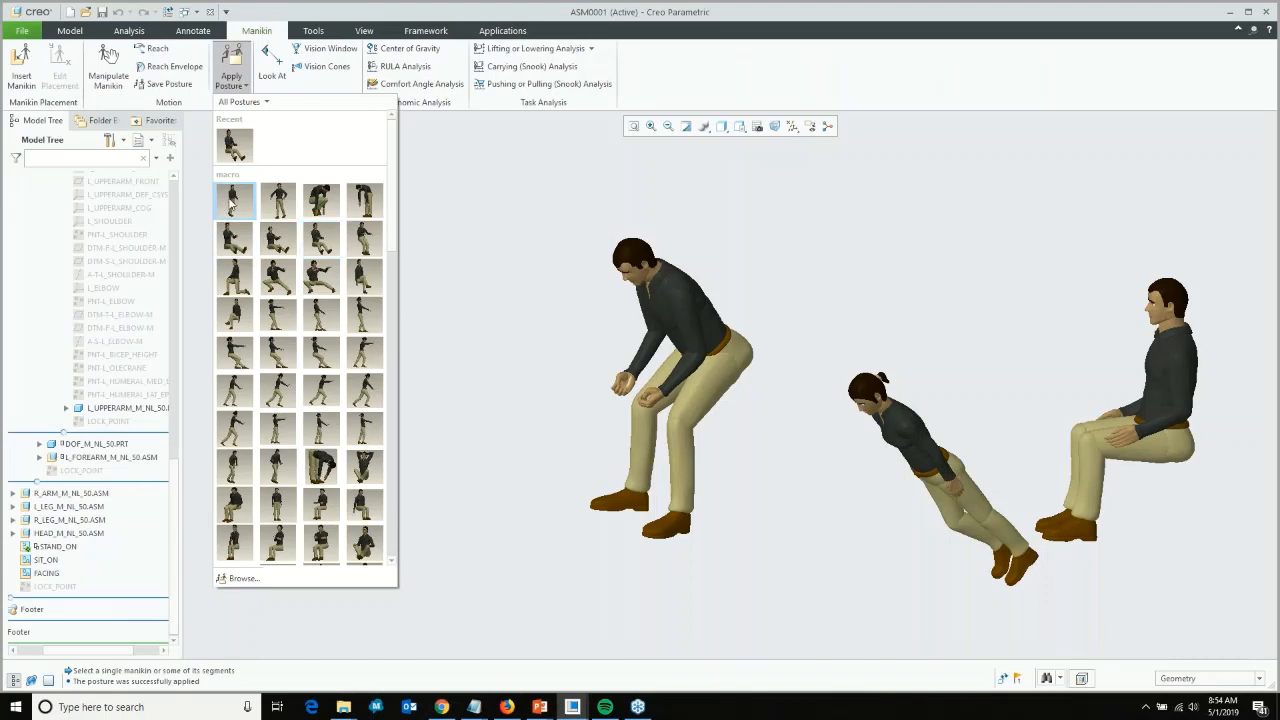
pyautogui.click(321, 238)
pyautogui.click(673, 287)
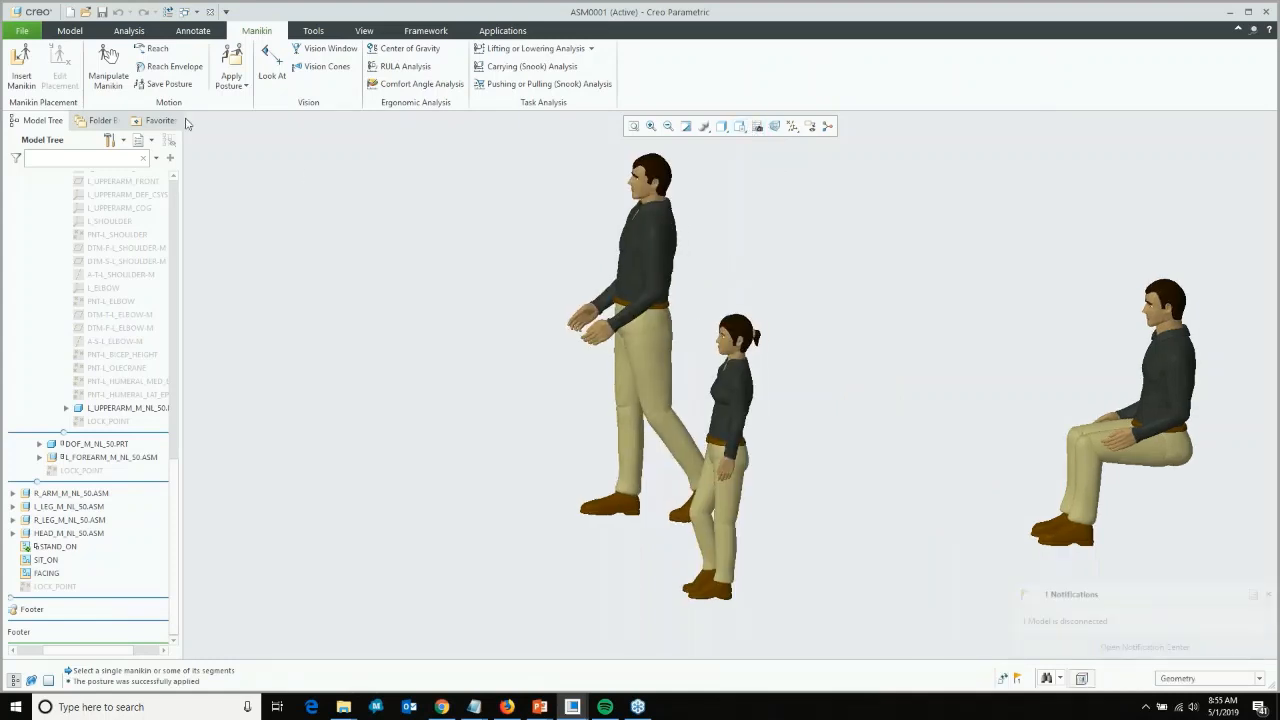
# Apply the macro sitting posture with outstretched legs and raised forearms to the seated manikin.
pyautogui.click(232, 84)
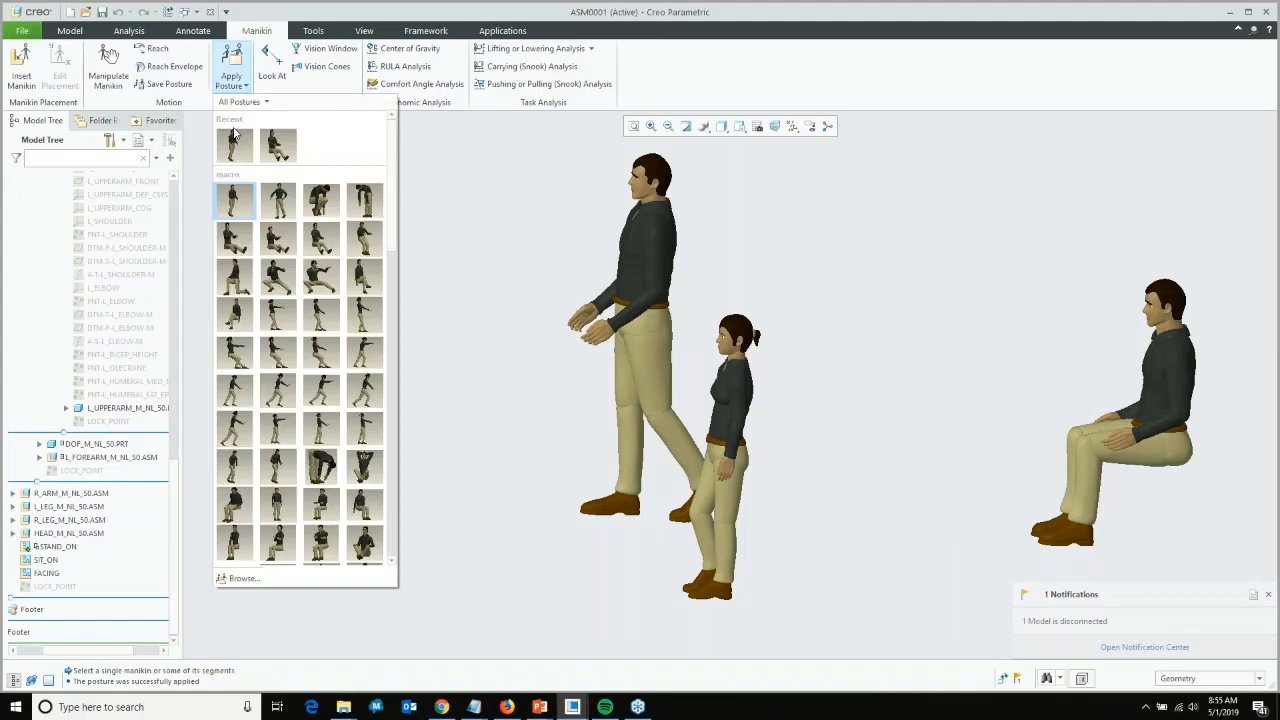
pyautogui.click(282, 245)
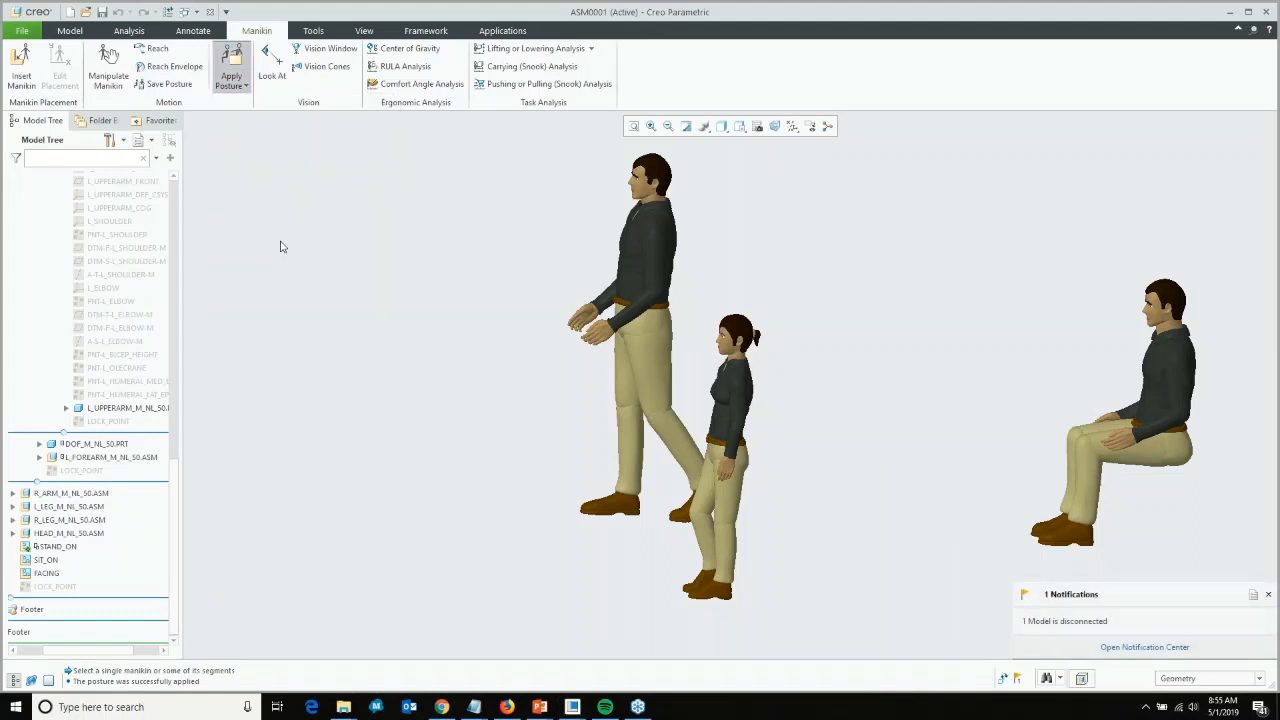
pyautogui.click(1167, 392)
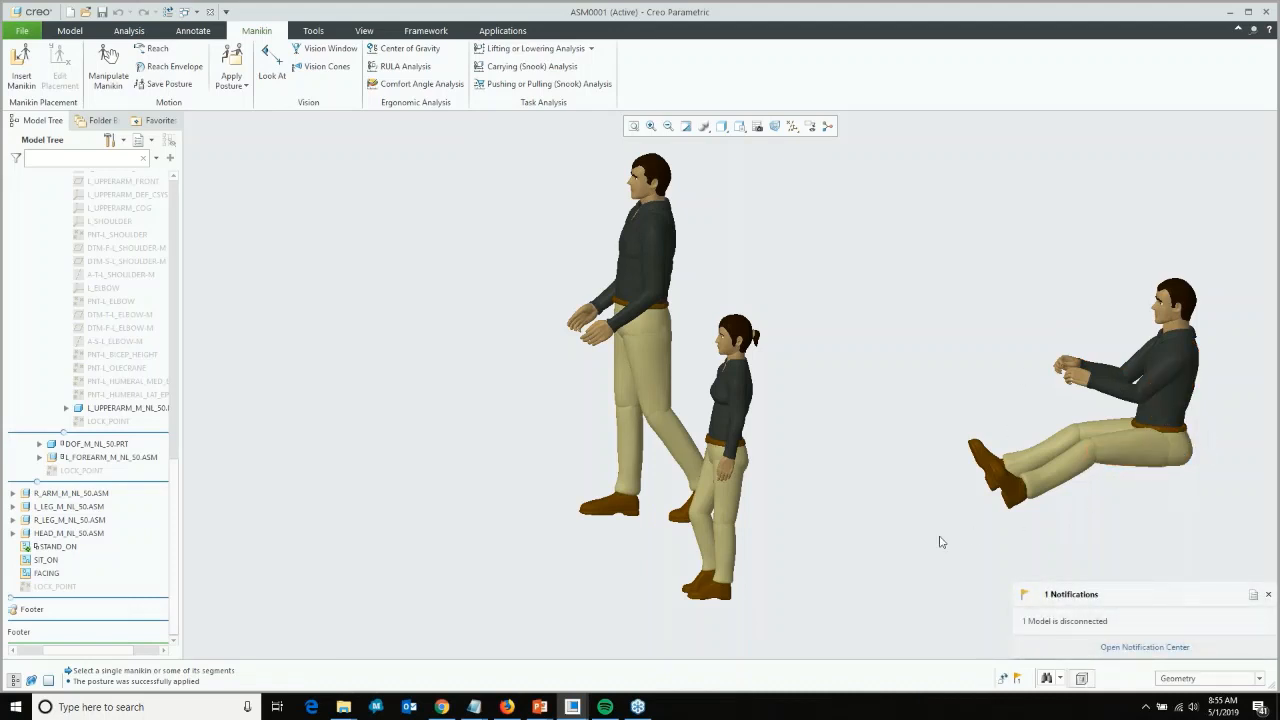
pyautogui.scroll(3, 940, 540)
pyautogui.scroll(-4, 1089, 480)
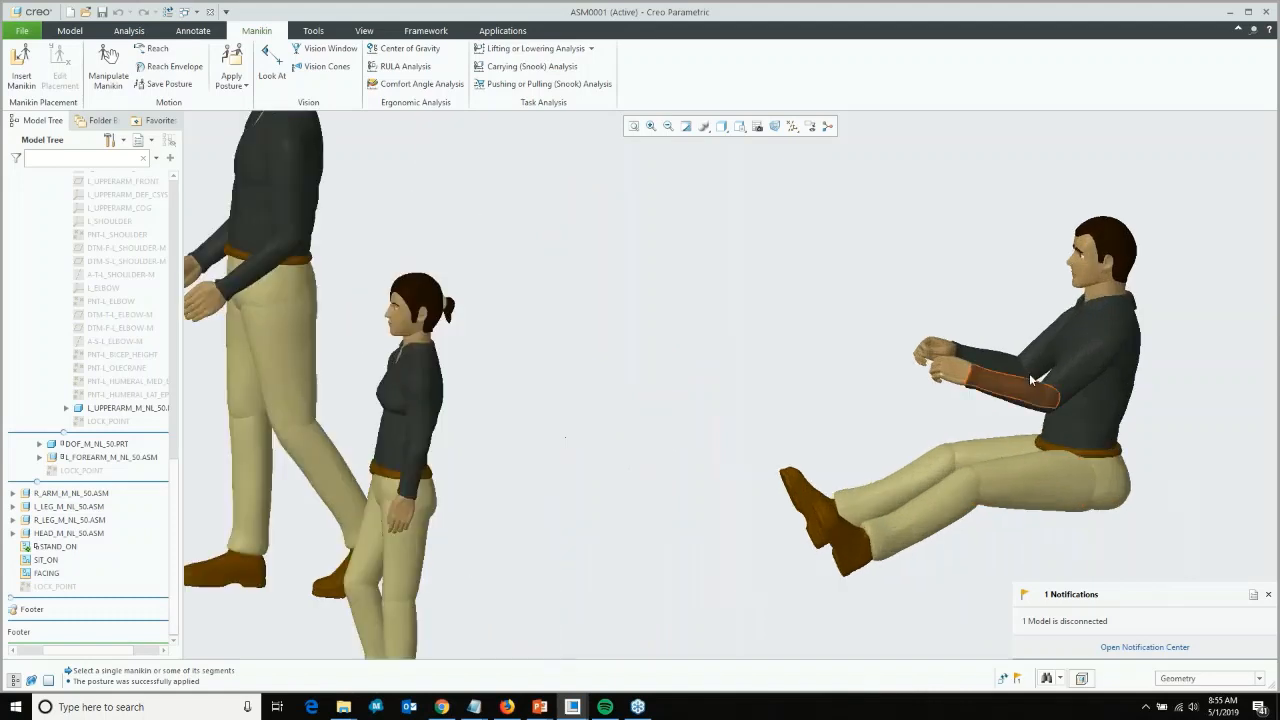
# Switch to the open REPLACE assembly with the manikin sitting in the driver's seat.
pyautogui.moveTo(1035, 408)
pyautogui.mouseDown(button='middle')
pyautogui.moveTo(1027, 396)
pyautogui.moveTo(1031, 408)
pyautogui.mouseUp(button='middle')
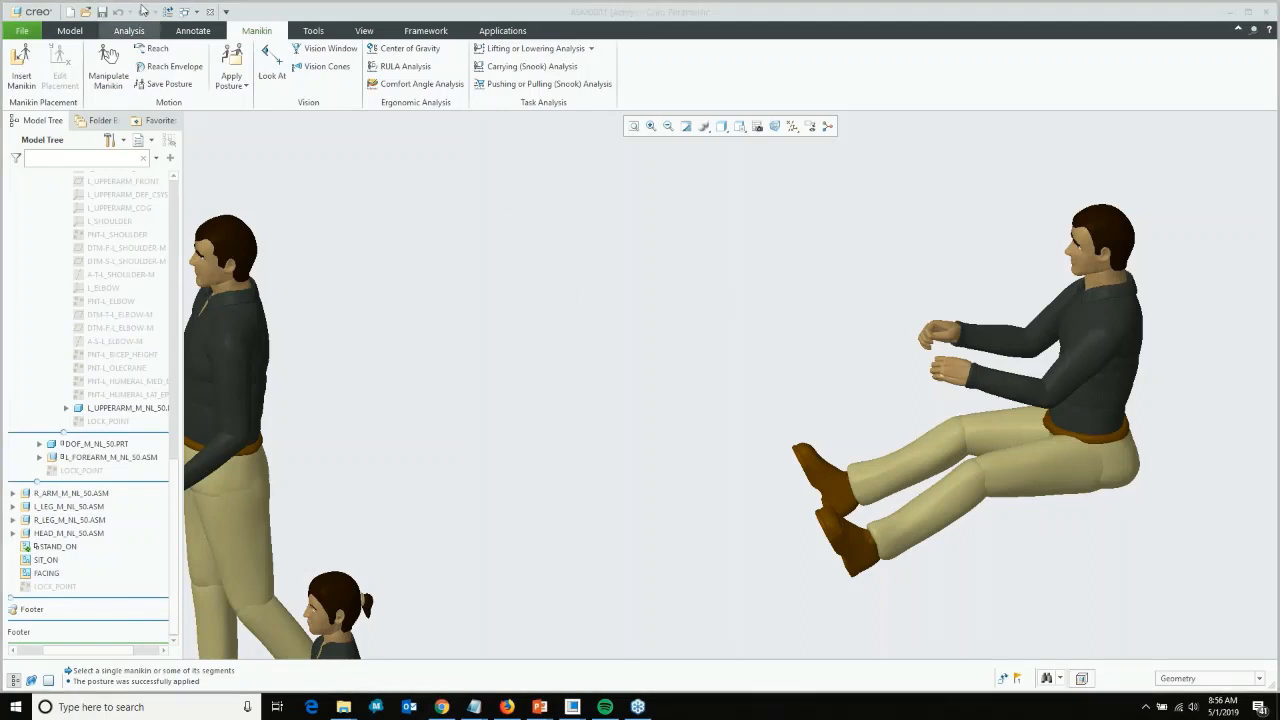
pyautogui.click(187, 13)
pyautogui.click(189, 14)
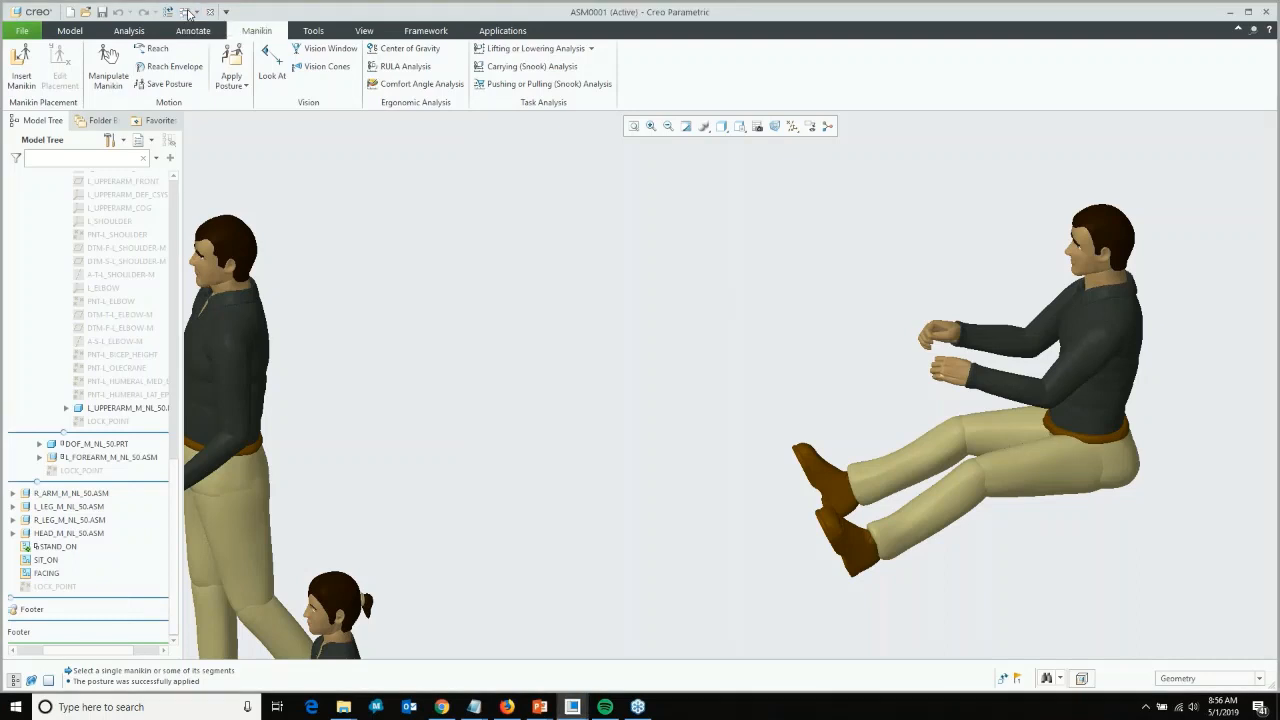
pyautogui.click(572, 707)
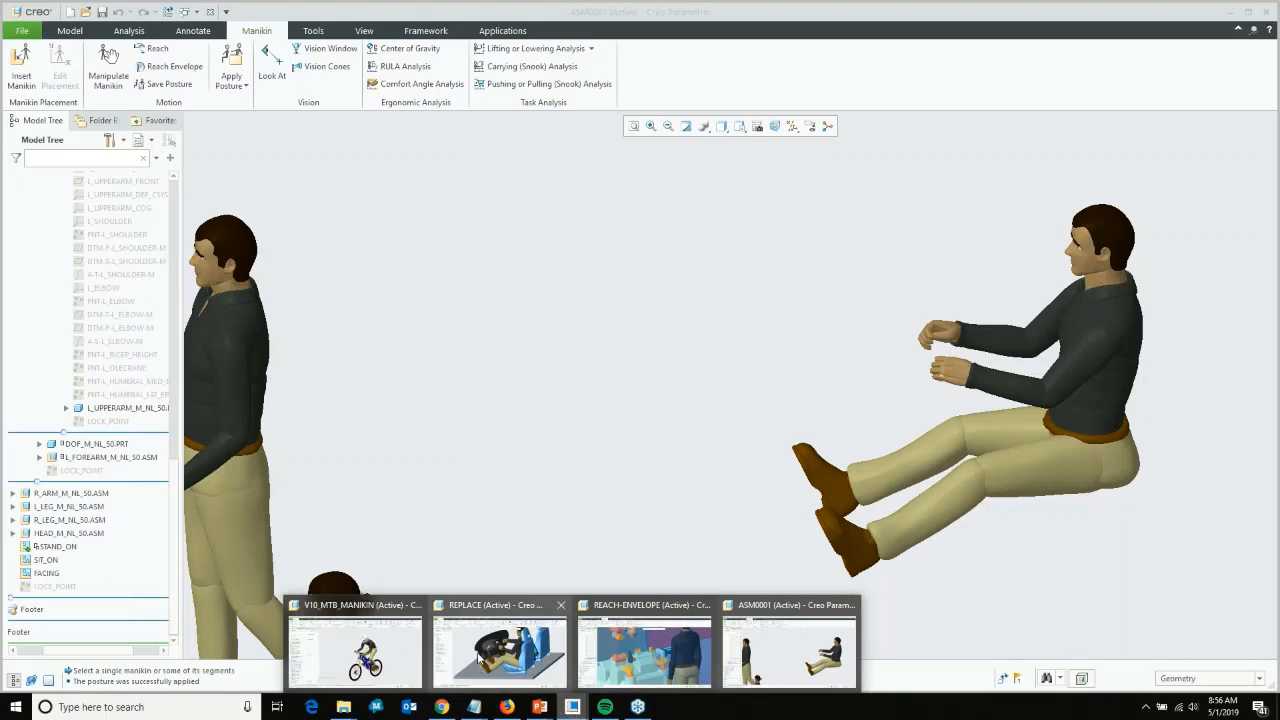
pyautogui.click(480, 659)
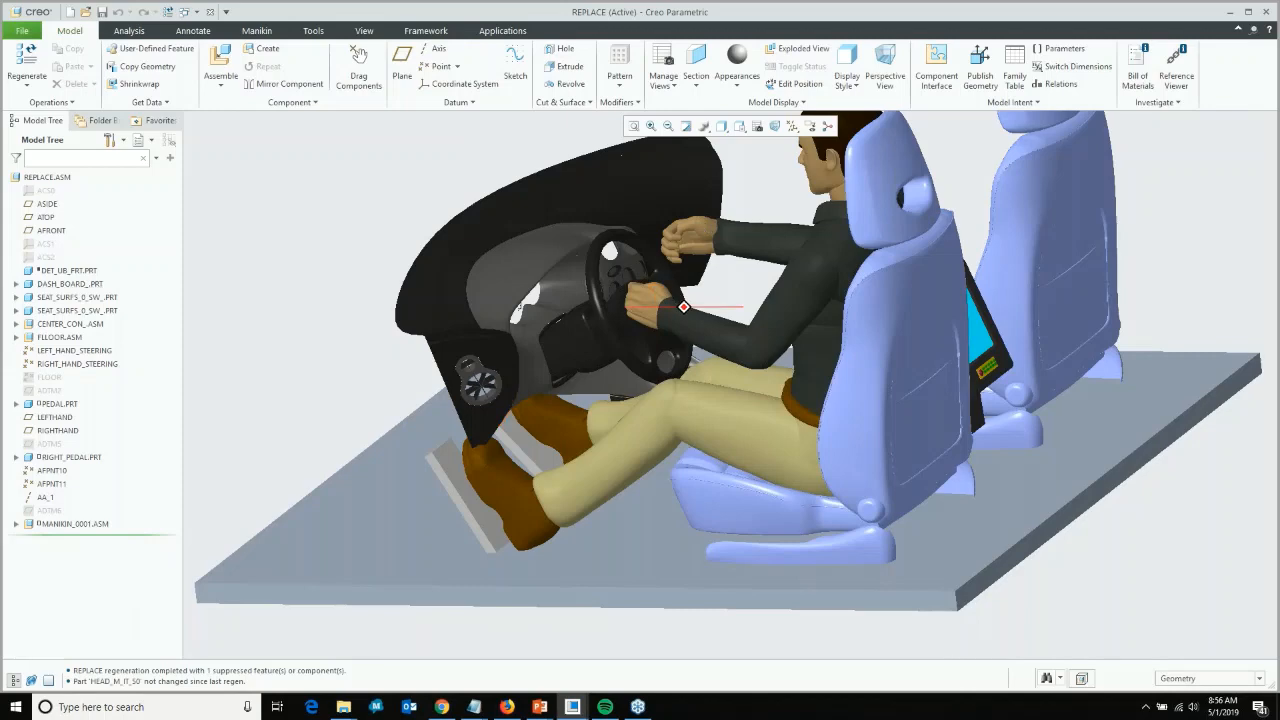
# Apply the saved Driving snapshot to the M_IT_50 manikin in the manikin motion tool.
pyautogui.moveTo(684, 306)
pyautogui.mouseDown(button='middle')
pyautogui.moveTo(727, 290)
pyautogui.moveTo(715, 285)
pyautogui.moveTo(760, 300)
pyautogui.mouseUp(button='middle')
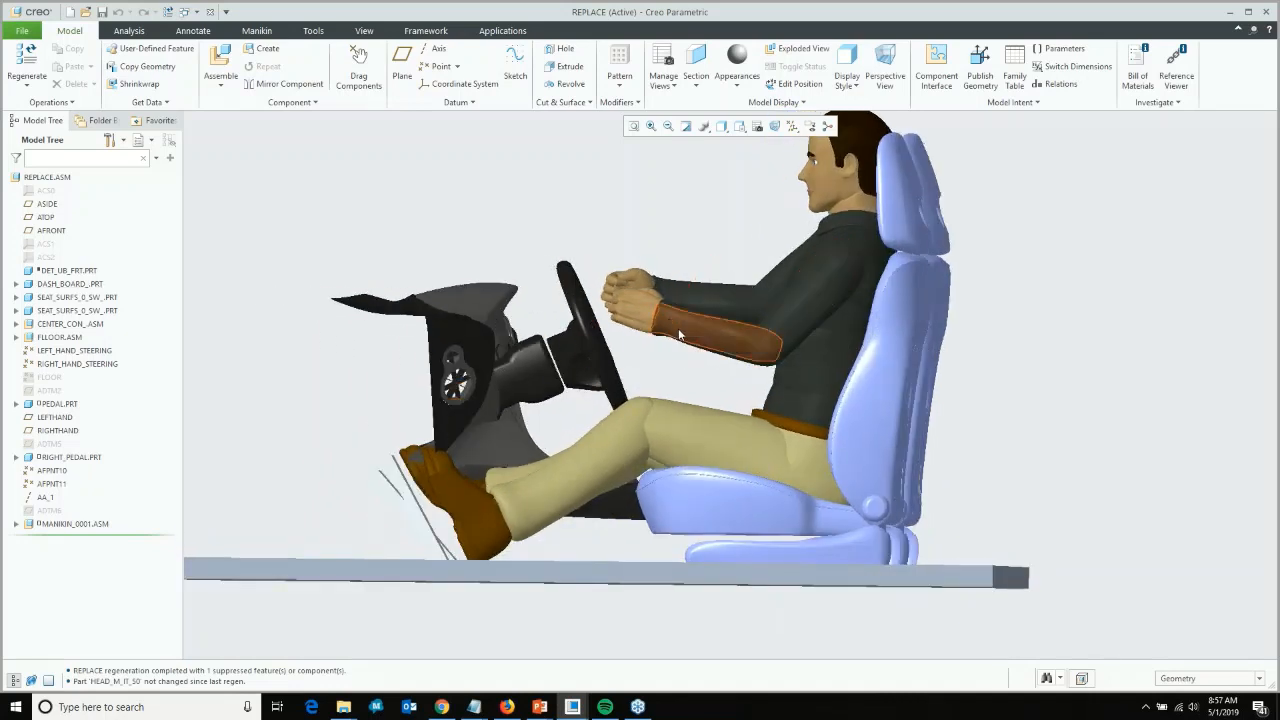
pyautogui.moveTo(669, 324)
pyautogui.mouseDown(button='middle')
pyautogui.moveTo(675, 338)
pyautogui.moveTo(657, 334)
pyautogui.mouseUp(button='middle')
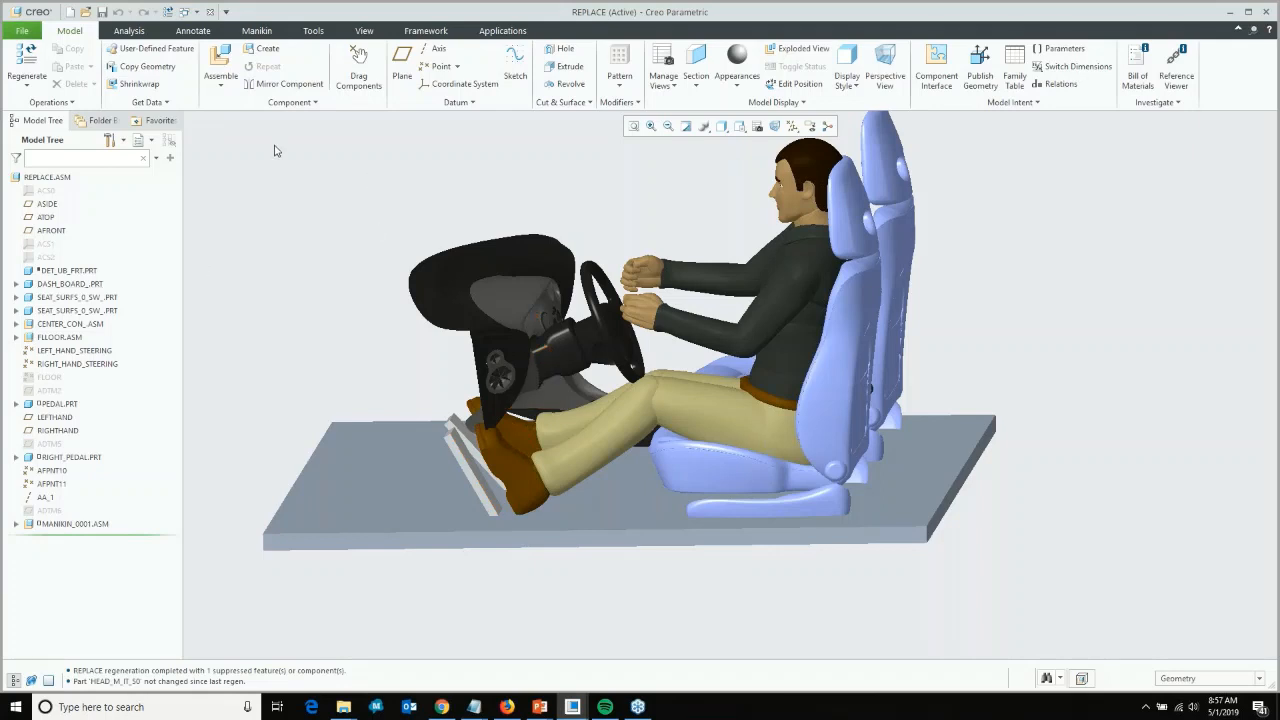
pyautogui.click(256, 30)
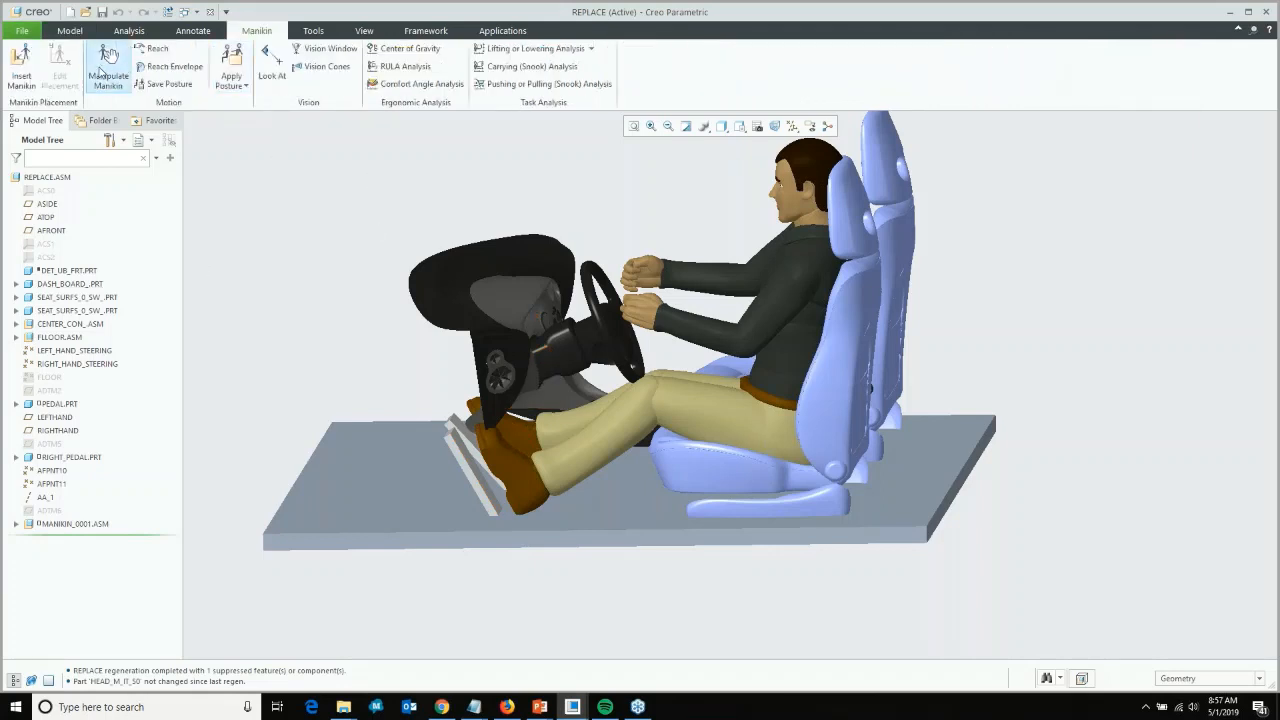
pyautogui.click(104, 70)
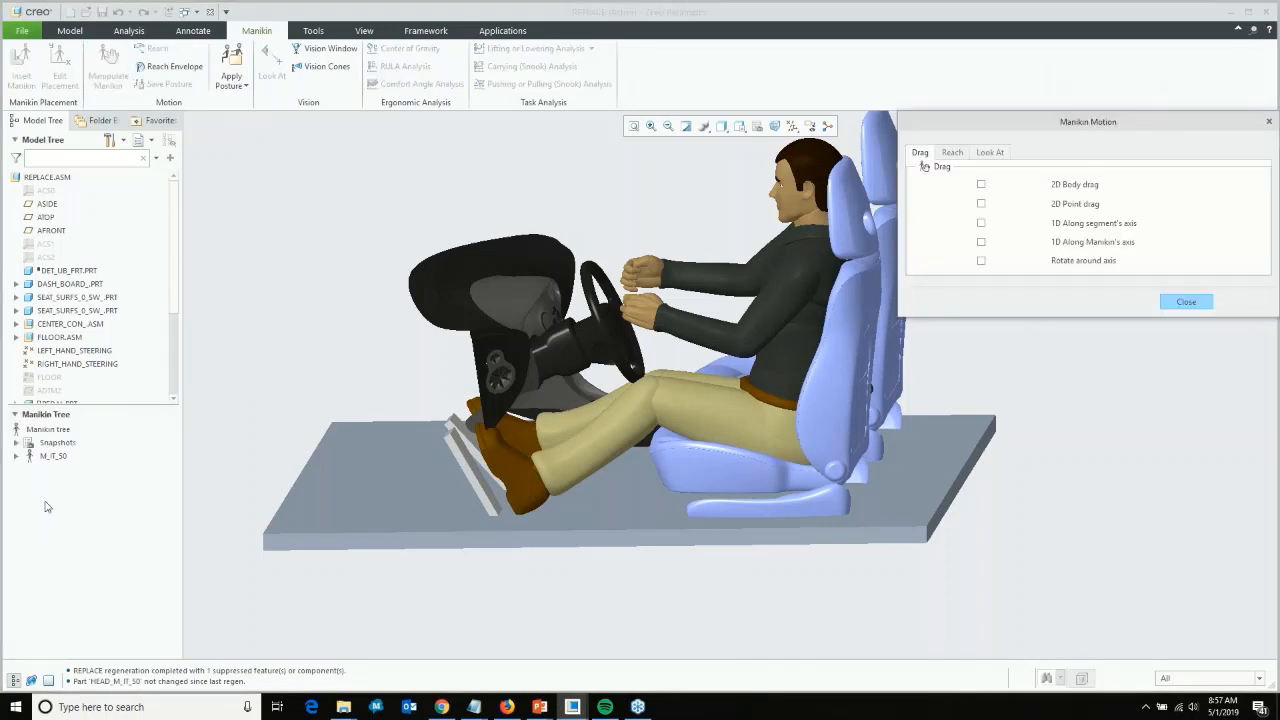
pyautogui.click(18, 451)
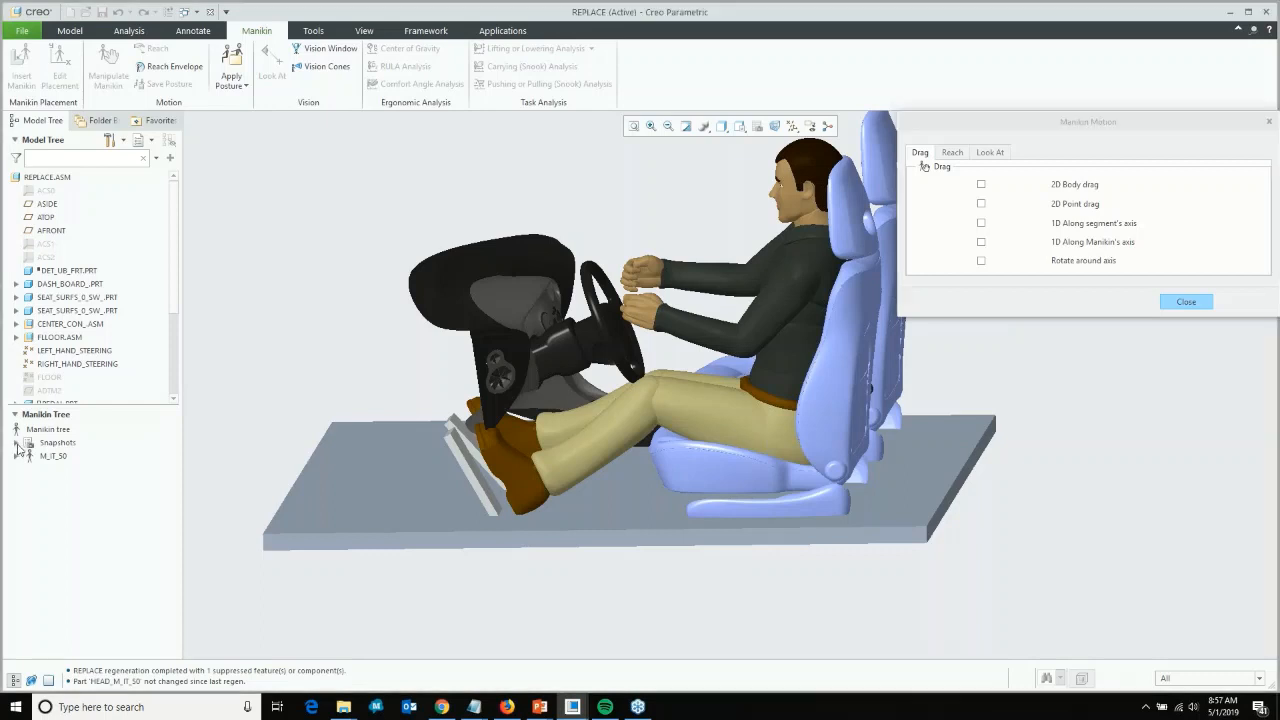
pyautogui.click(16, 443)
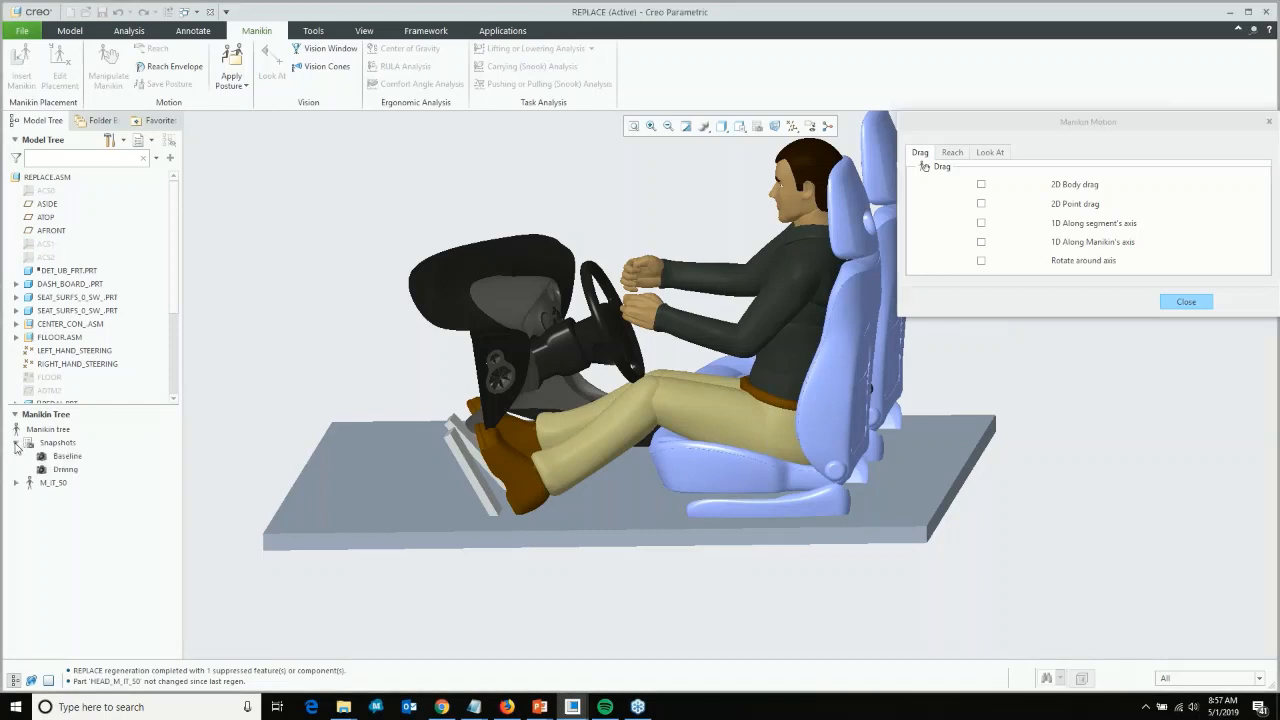
pyautogui.rightClick(61, 469)
pyautogui.click(105, 476)
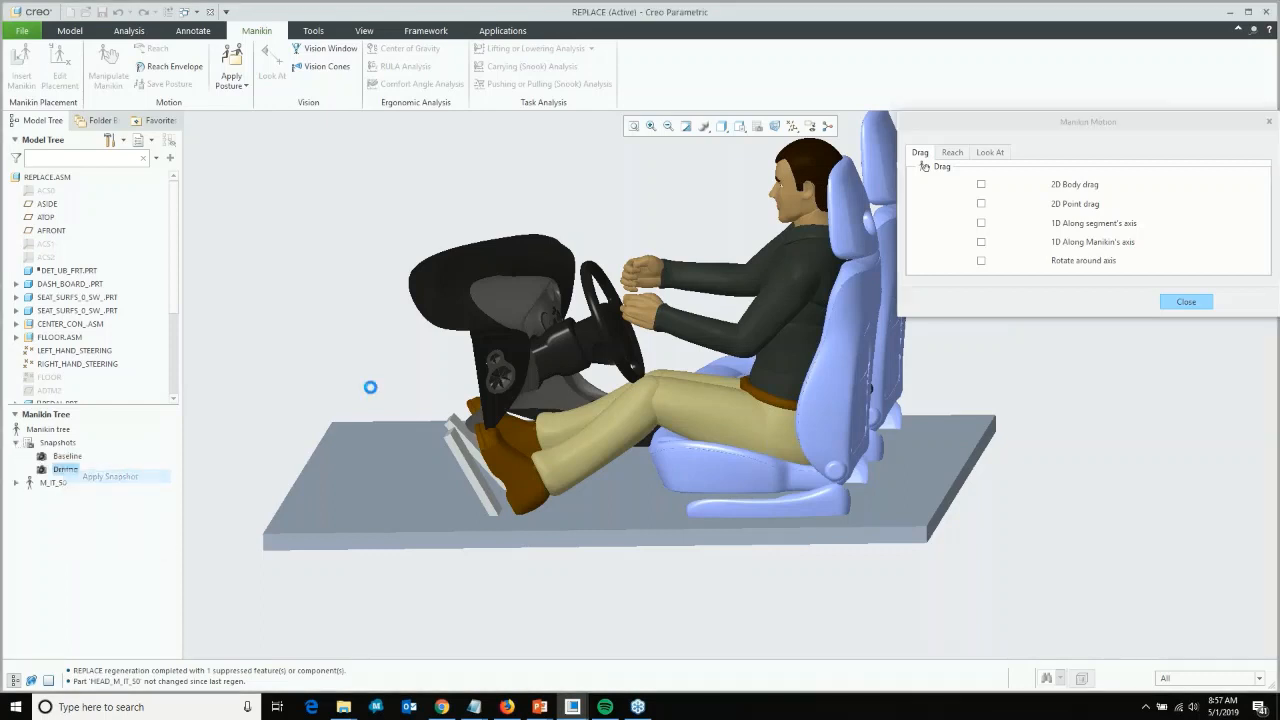
pyautogui.click(706, 388)
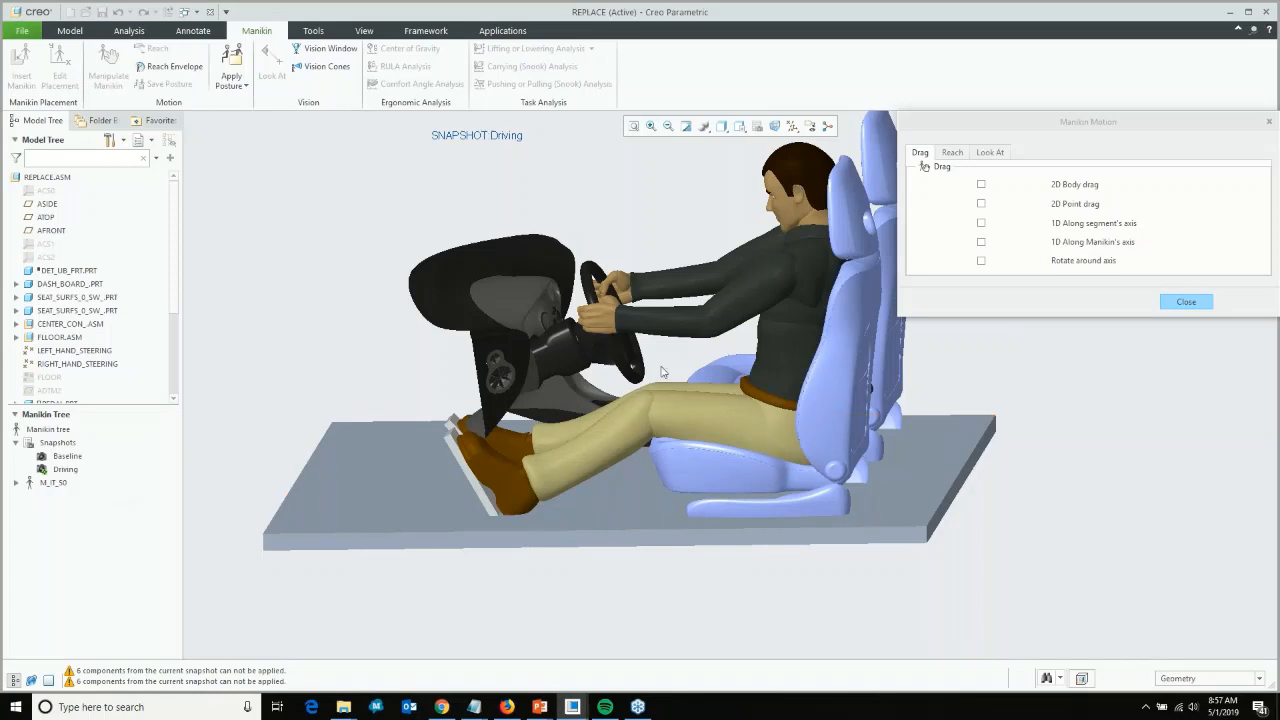
# Examine the manikin's hands on the steering wheel and feet on the pedals, and finish the manikin motion.
pyautogui.scroll(5, 609, 287)
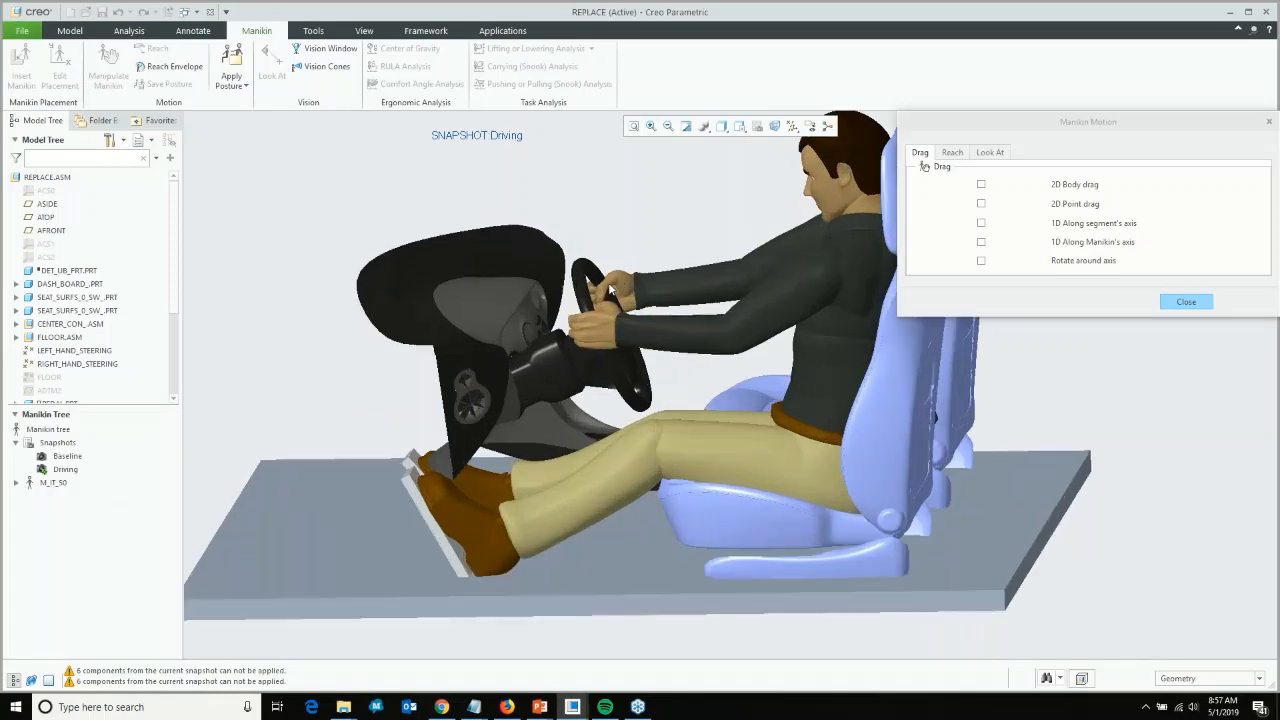
pyautogui.scroll(3, 607, 286)
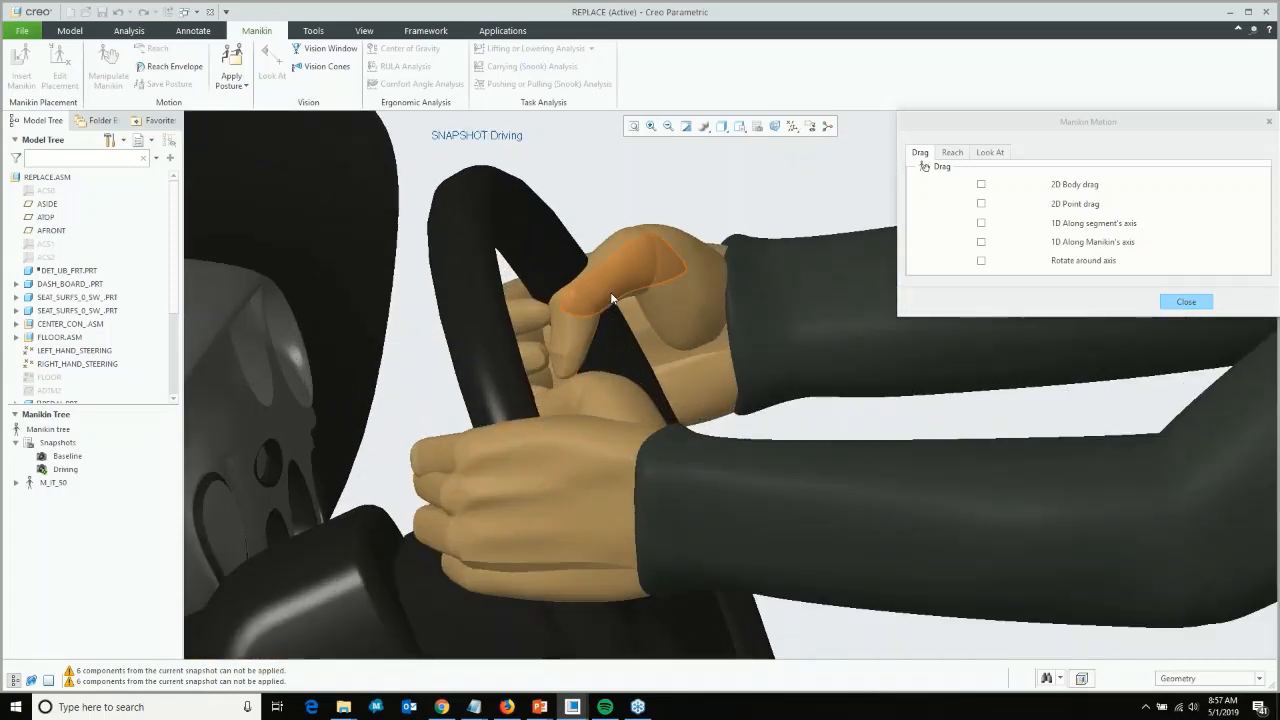
pyautogui.scroll(-8, 580, 301)
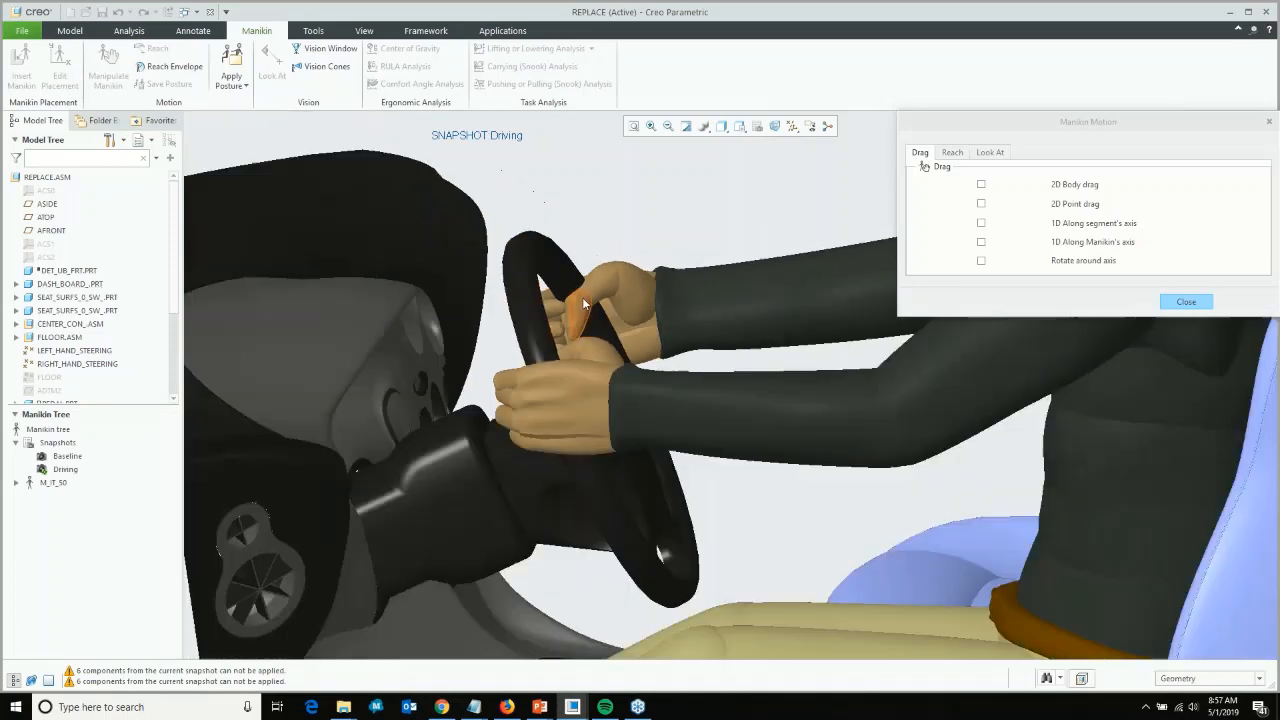
pyautogui.scroll(6, 358, 569)
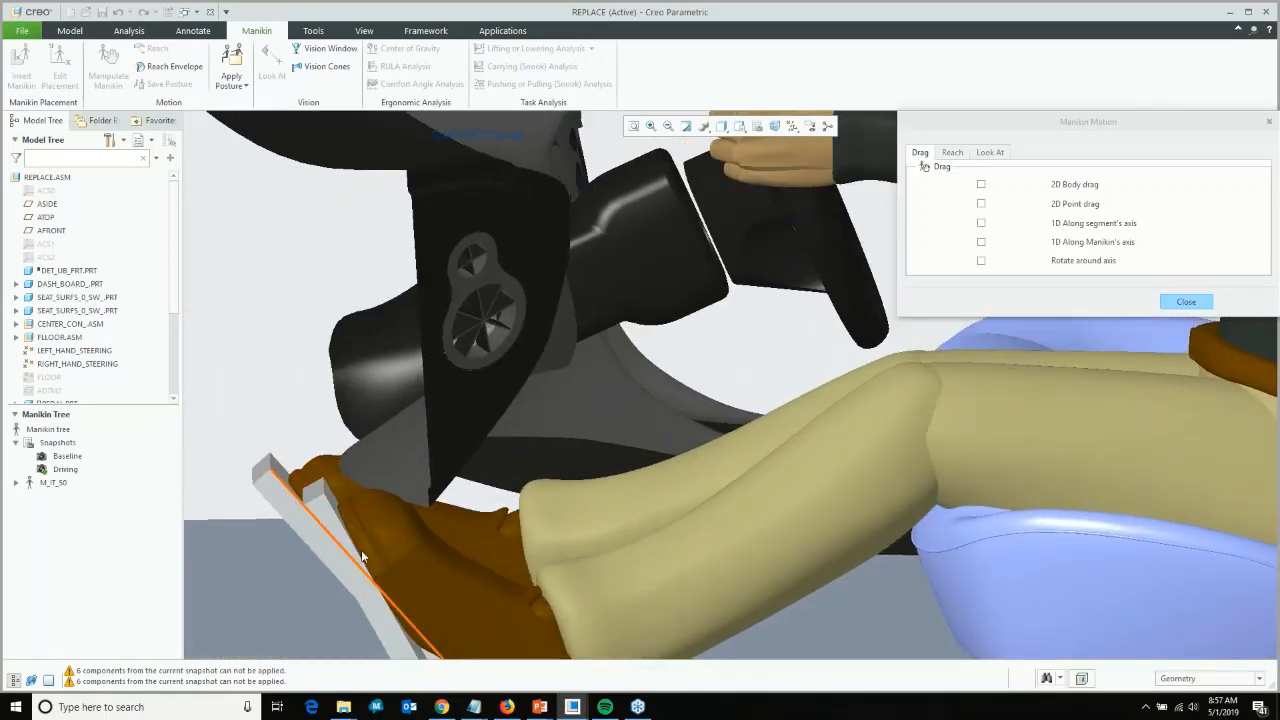
pyautogui.scroll(-1, 328, 501)
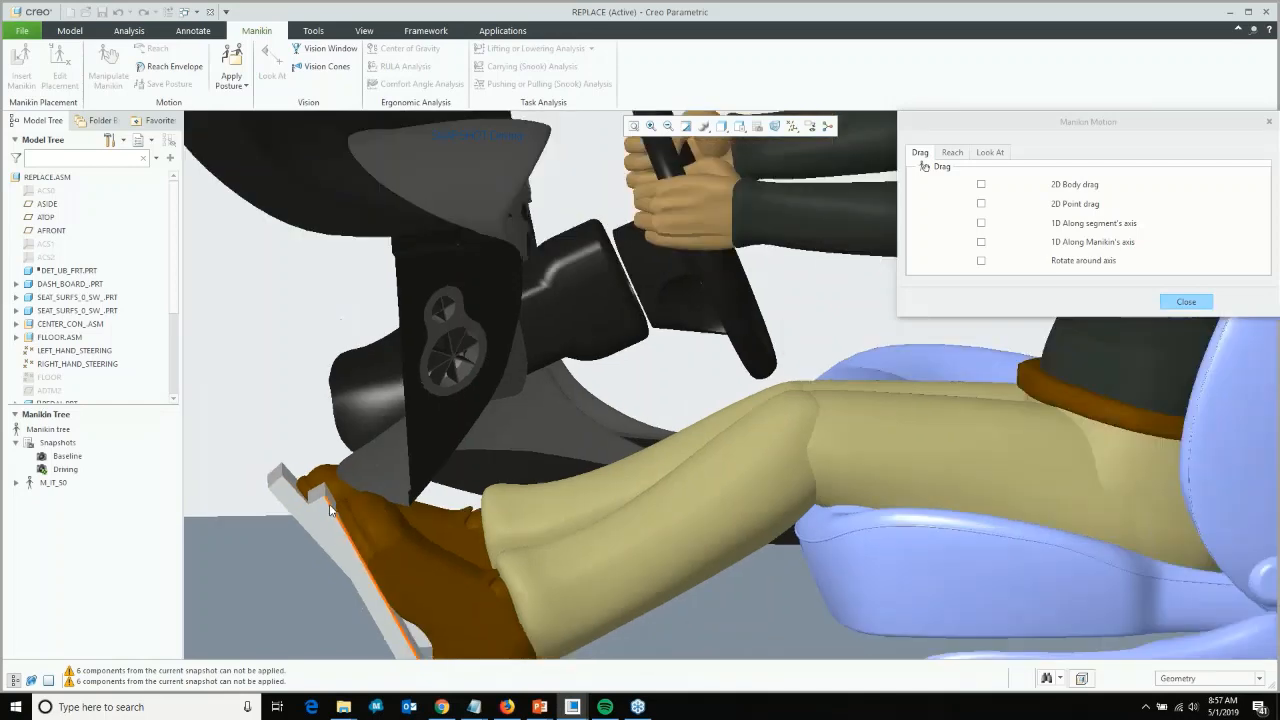
pyautogui.moveTo(328, 501)
pyautogui.mouseDown(button='middle')
pyautogui.moveTo(331, 522)
pyautogui.moveTo(285, 486)
pyautogui.mouseUp(button='middle')
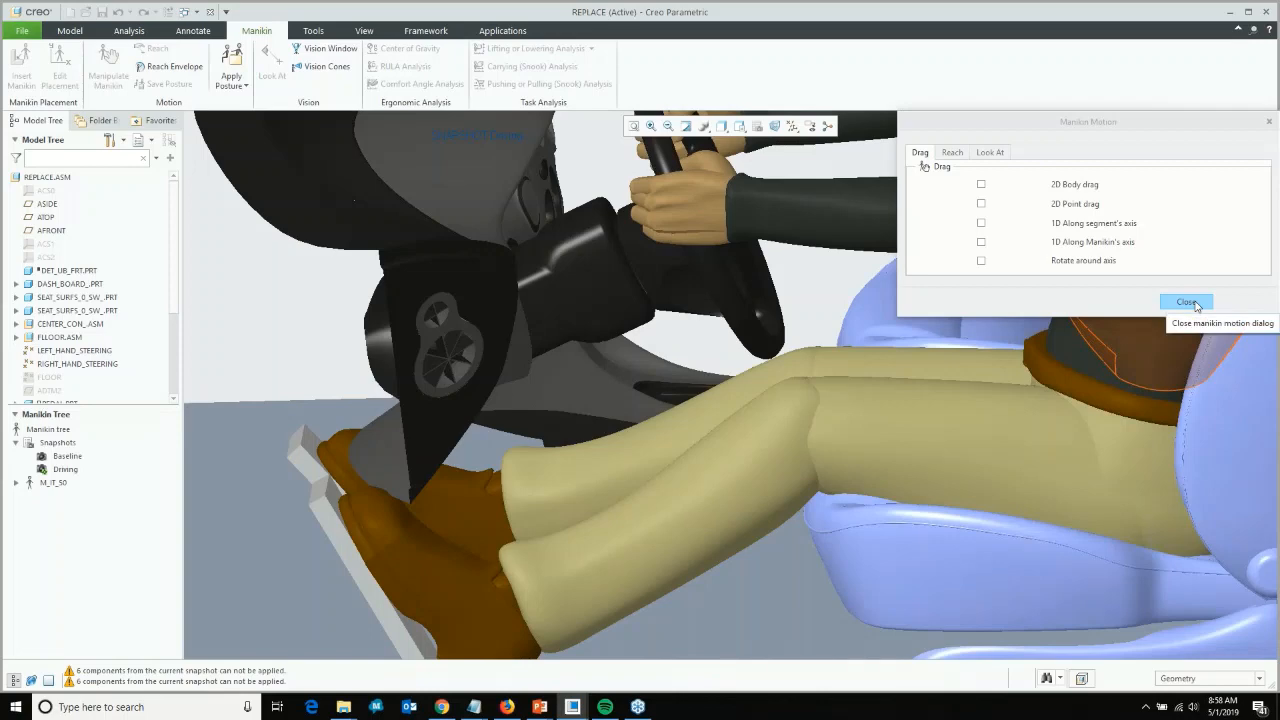
pyautogui.click(1196, 303)
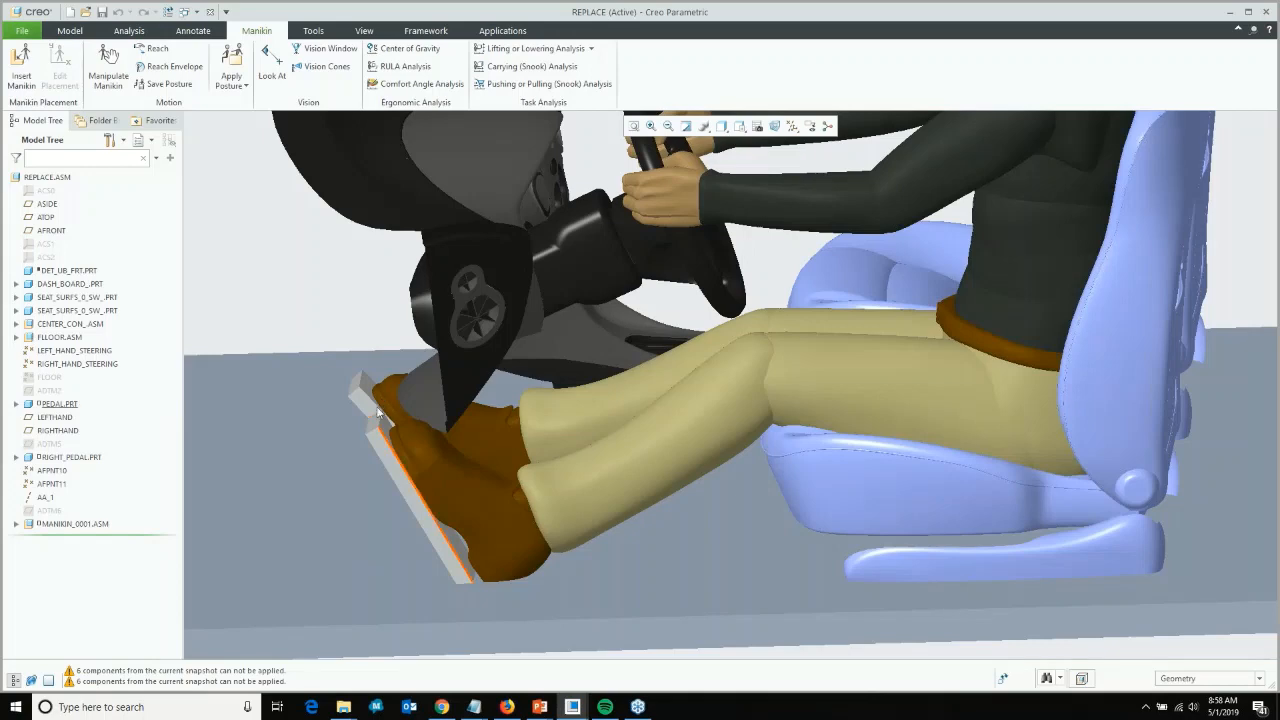
# Start replacing the M_IT_50.ASM manikin by interchange and open the family tree of replacement models.
pyautogui.scroll(-5, 405, 606)
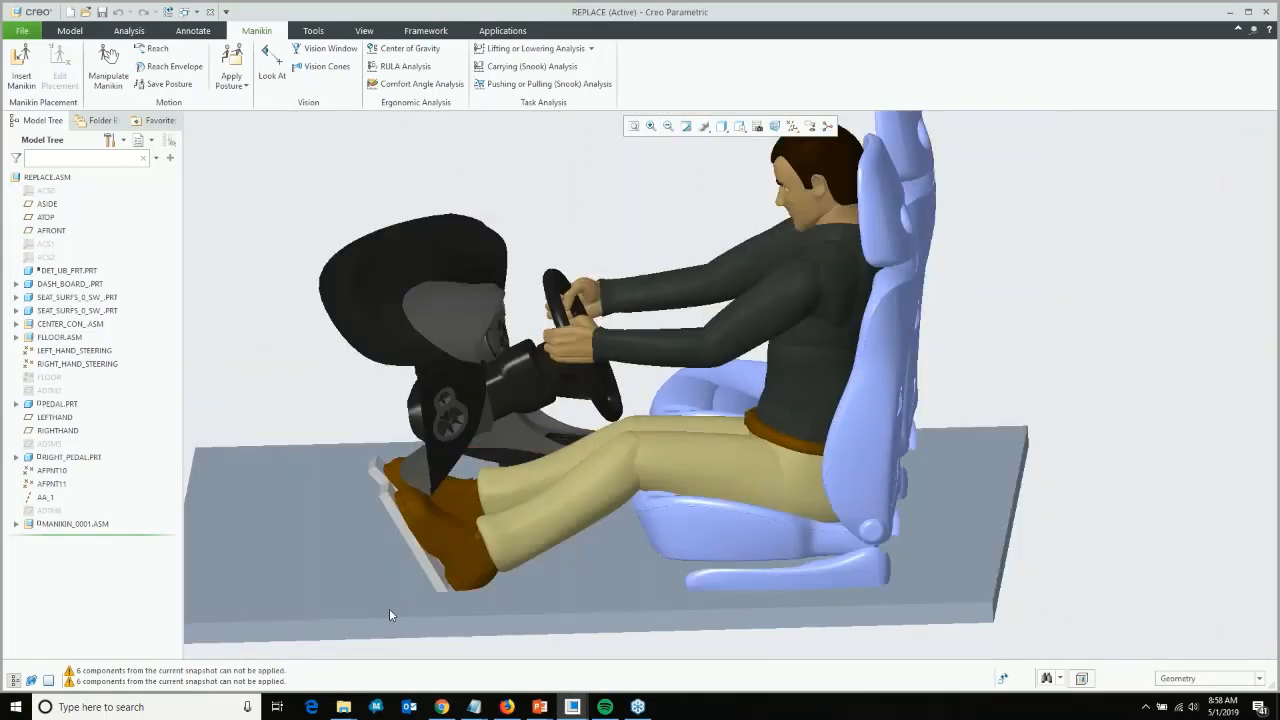
pyautogui.click(389, 615)
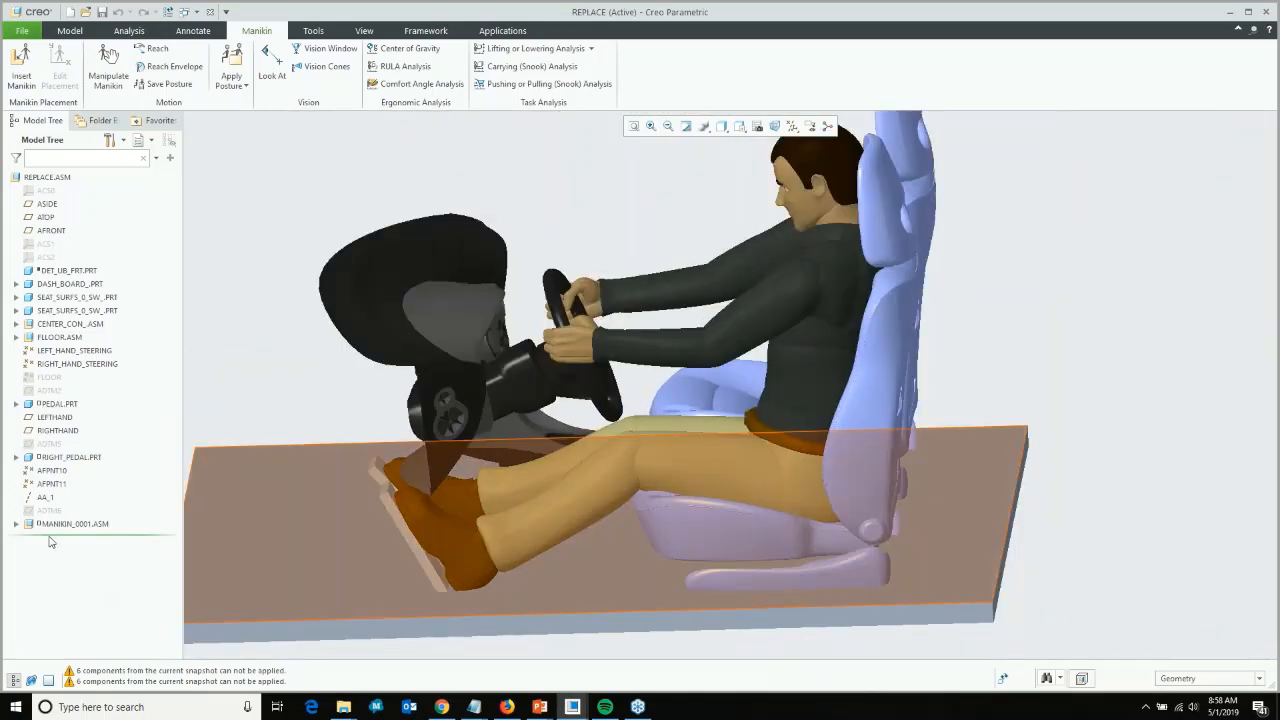
pyautogui.click(16, 524)
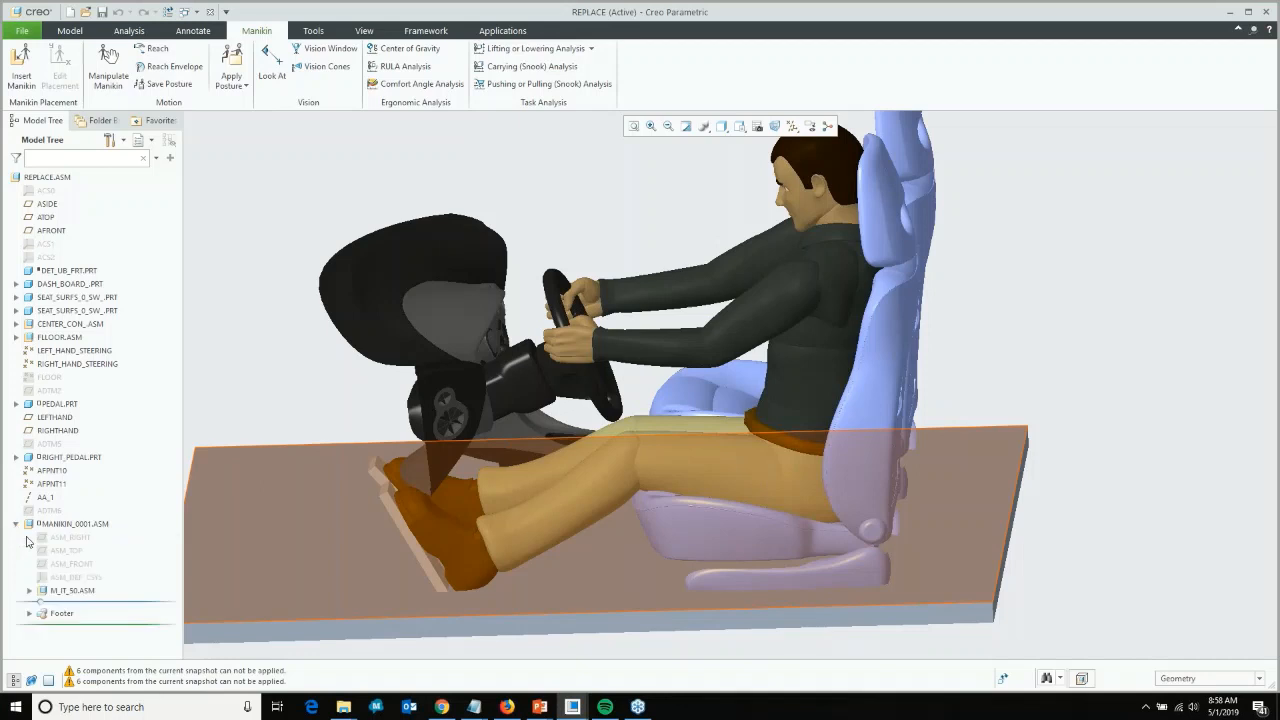
pyautogui.click(88, 594)
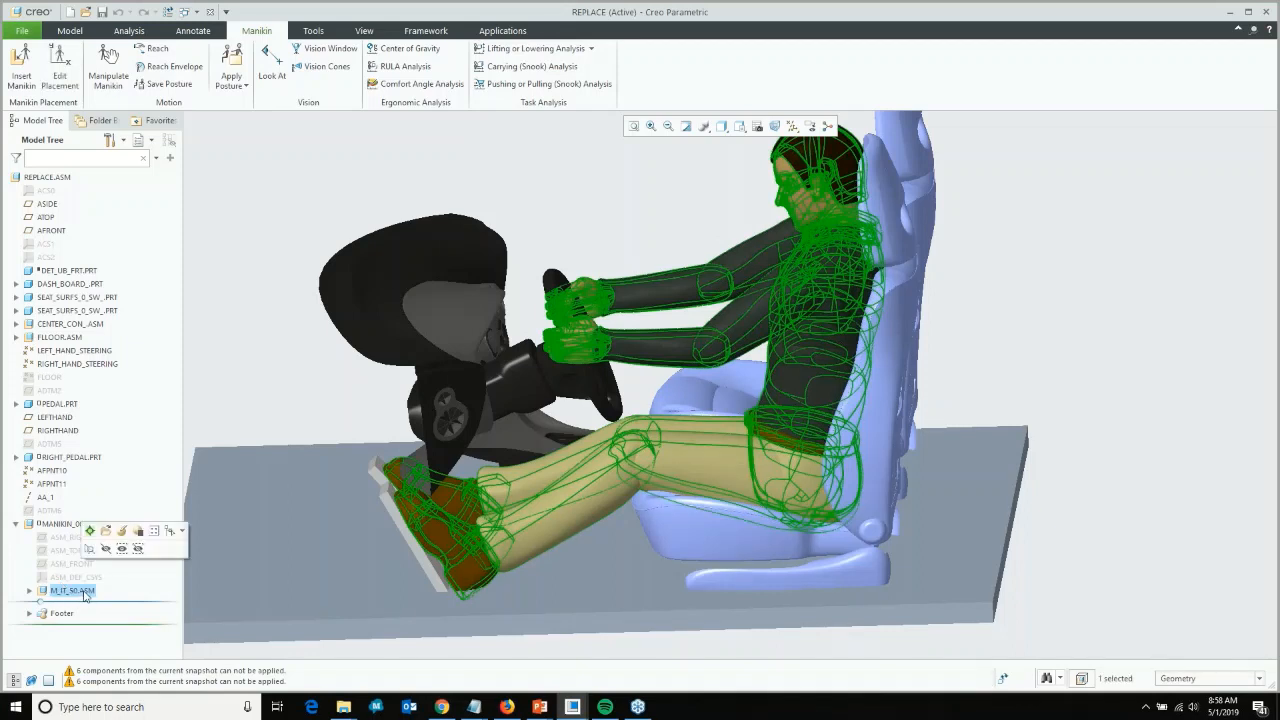
pyautogui.rightClick(86, 596)
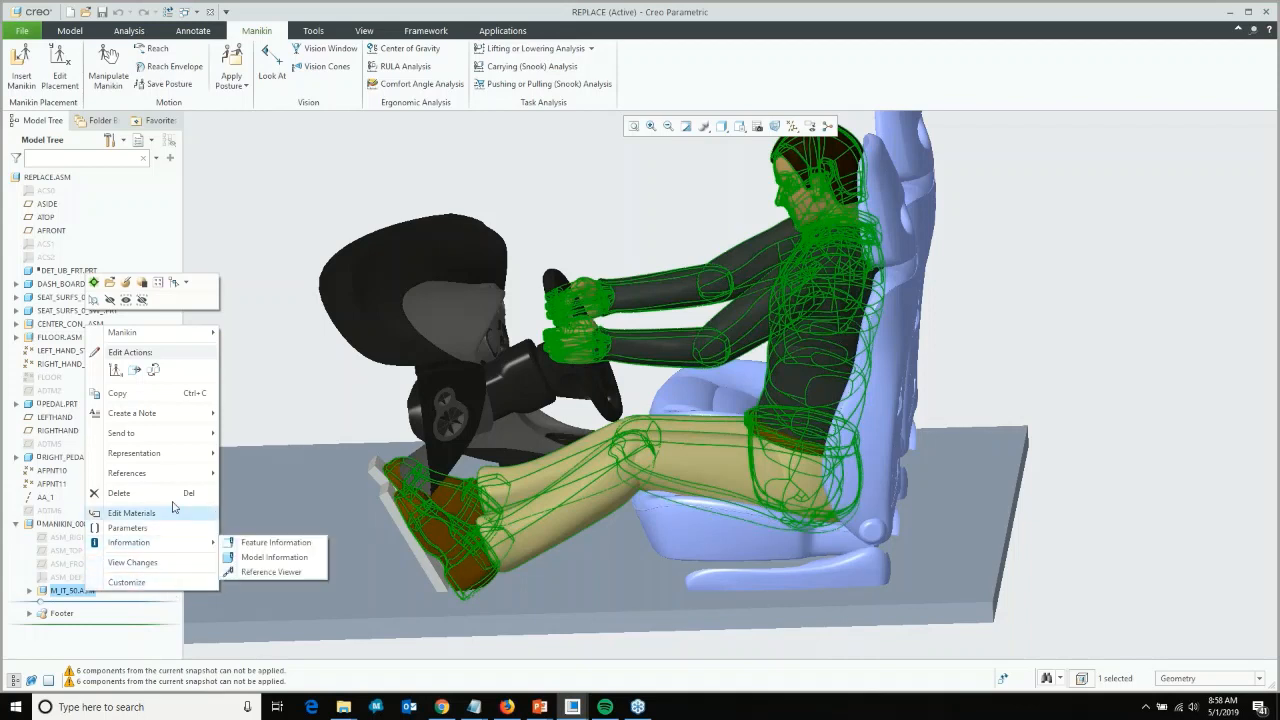
pyautogui.click(155, 370)
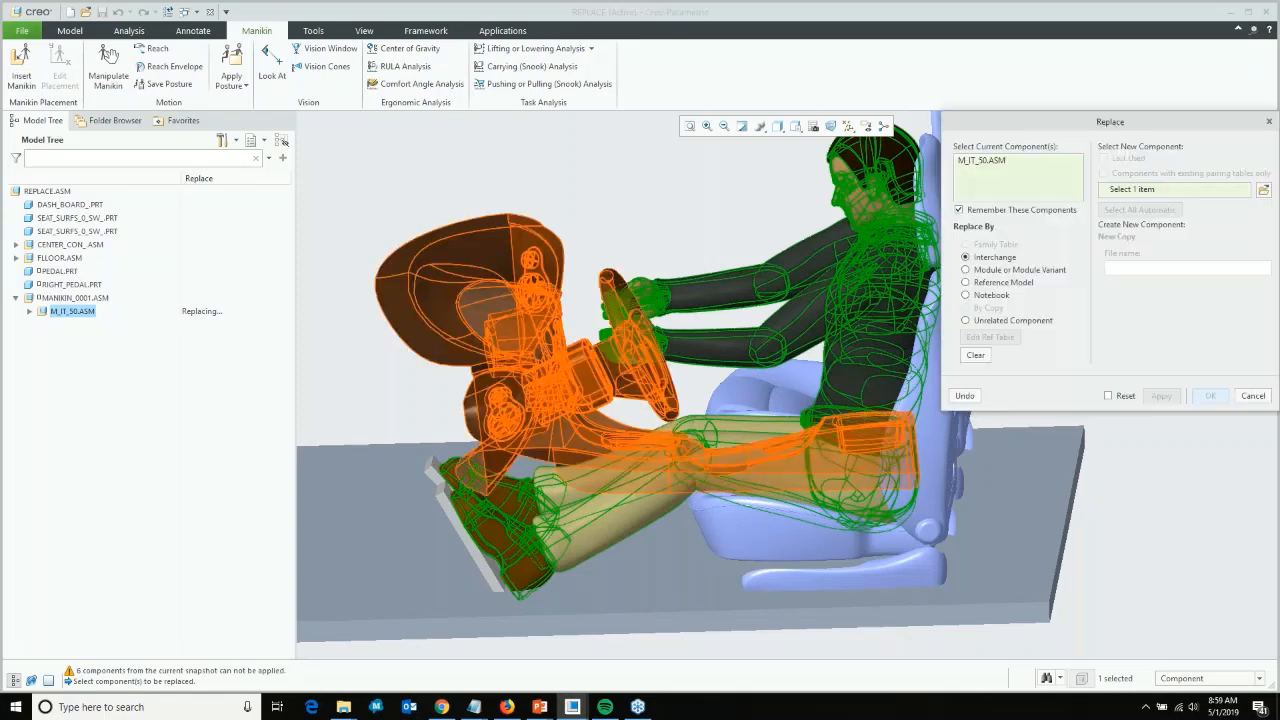
pyautogui.click(1138, 210)
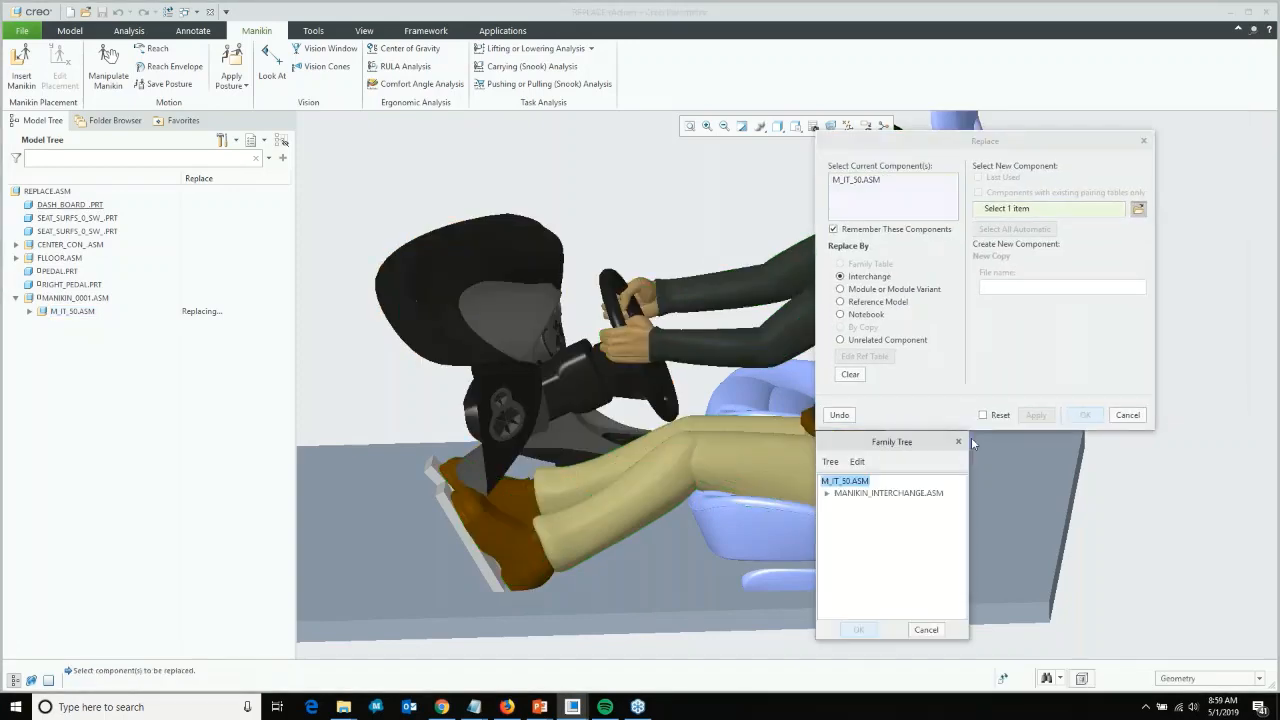
# Browse the manikins in MANIKIN_INTERCHANGE.ASM, picking M_IT_5.ASM and M_IT_95.ASM as candidates, and cancel the replacement.
pyautogui.click(827, 494)
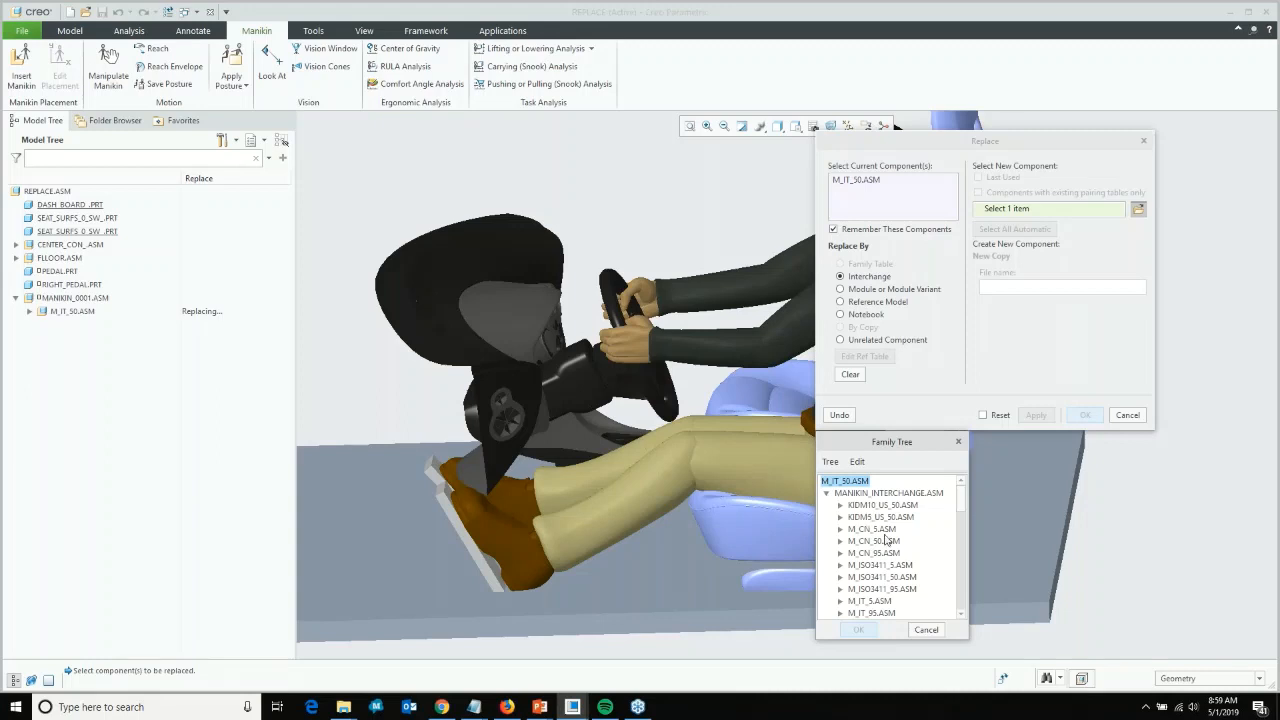
pyautogui.scroll(-5, 886, 560)
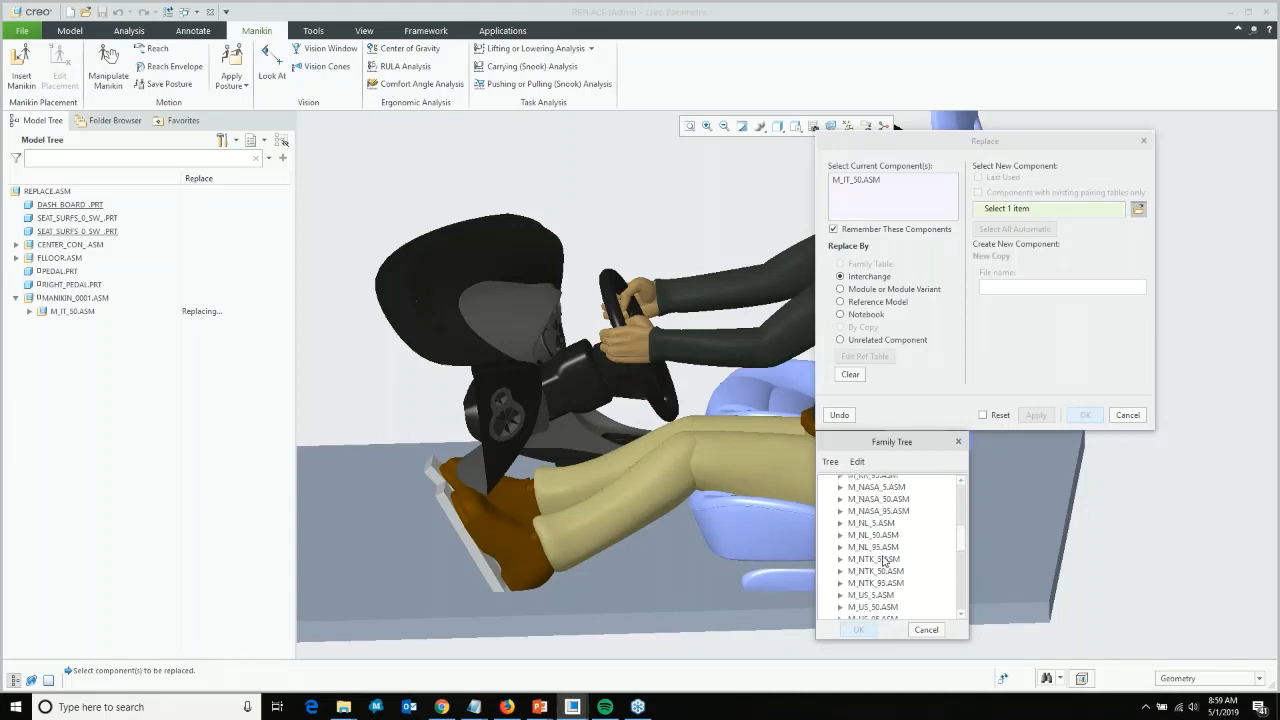
pyautogui.scroll(-6, 884, 560)
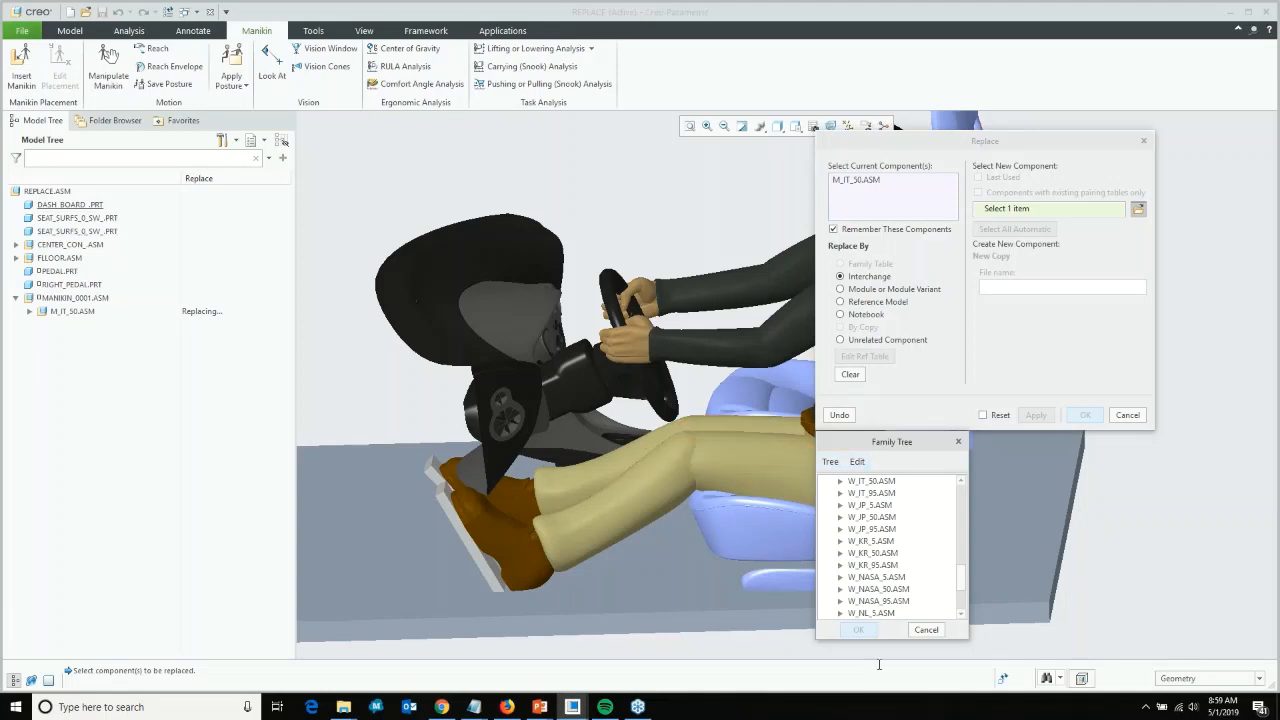
pyautogui.scroll(6, 876, 527)
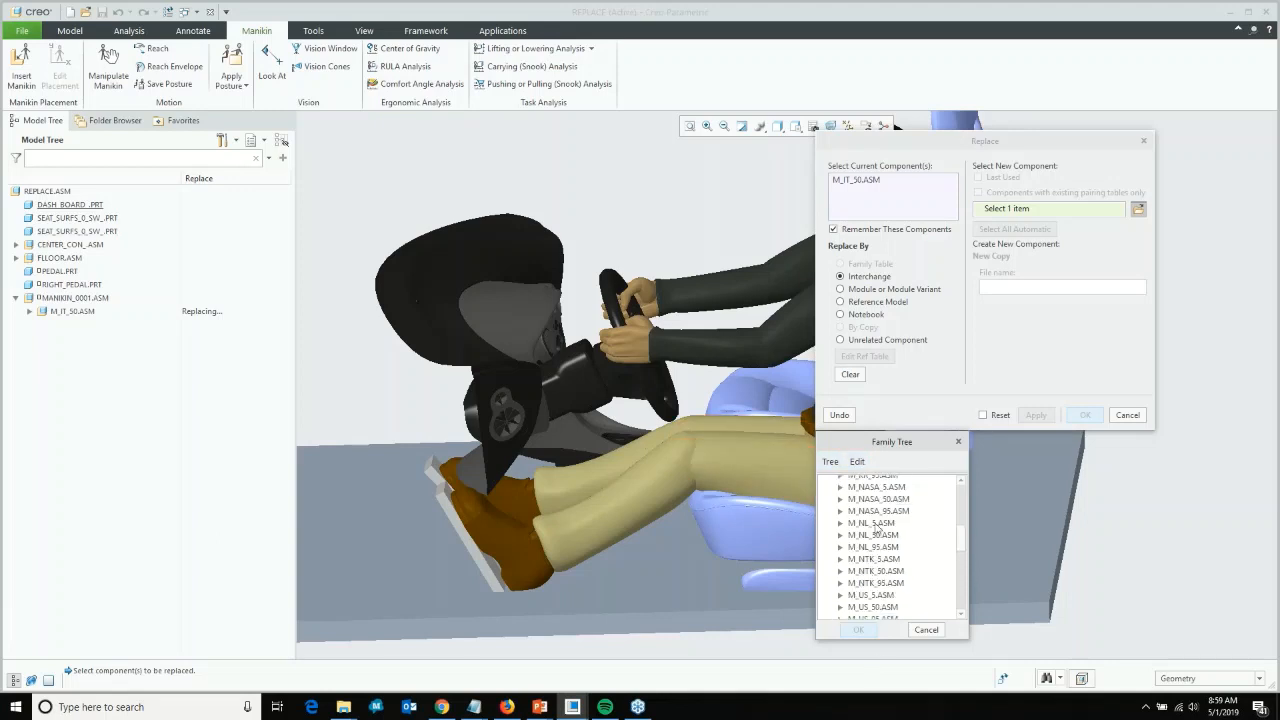
pyautogui.scroll(3, 874, 522)
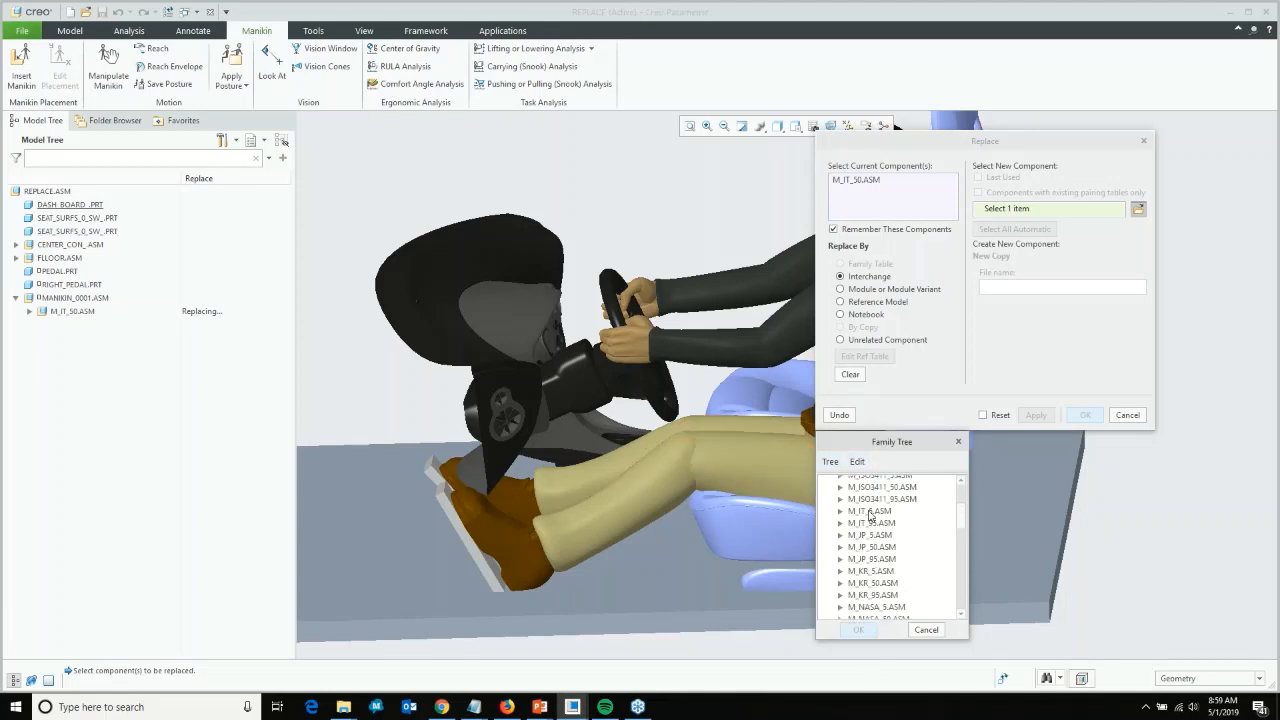
pyautogui.click(870, 535)
pyautogui.click(867, 512)
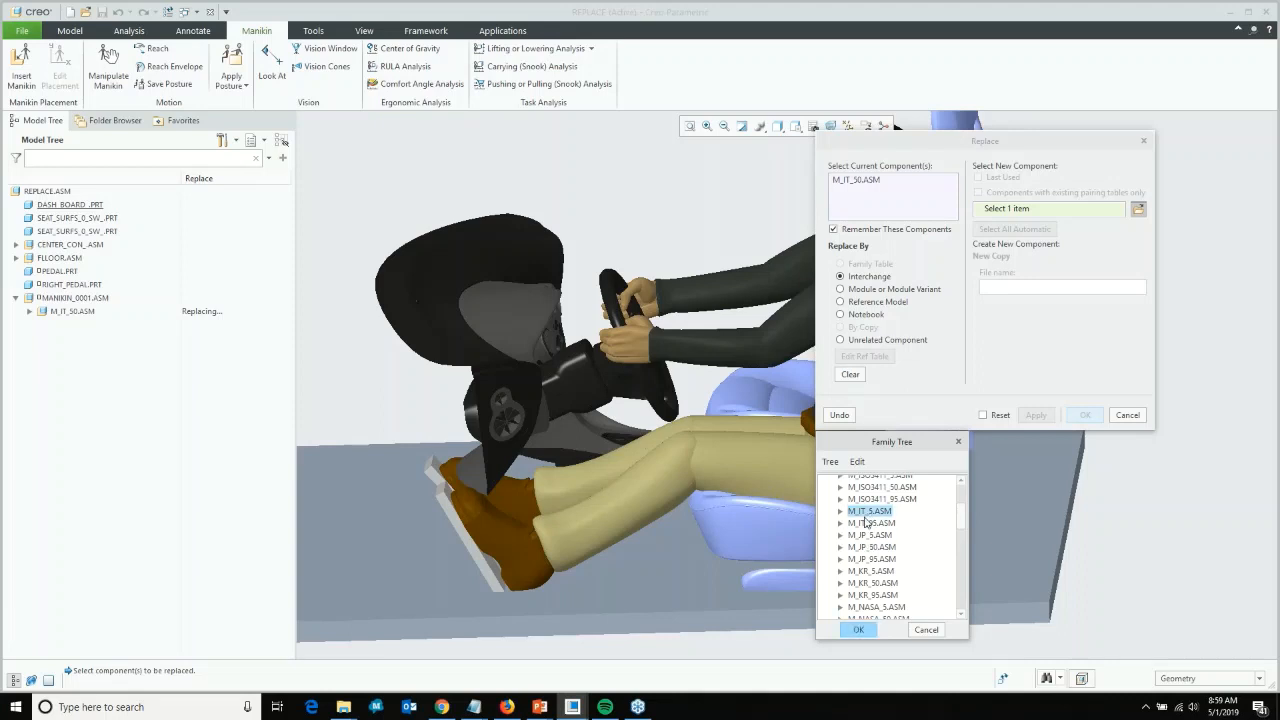
pyautogui.click(870, 523)
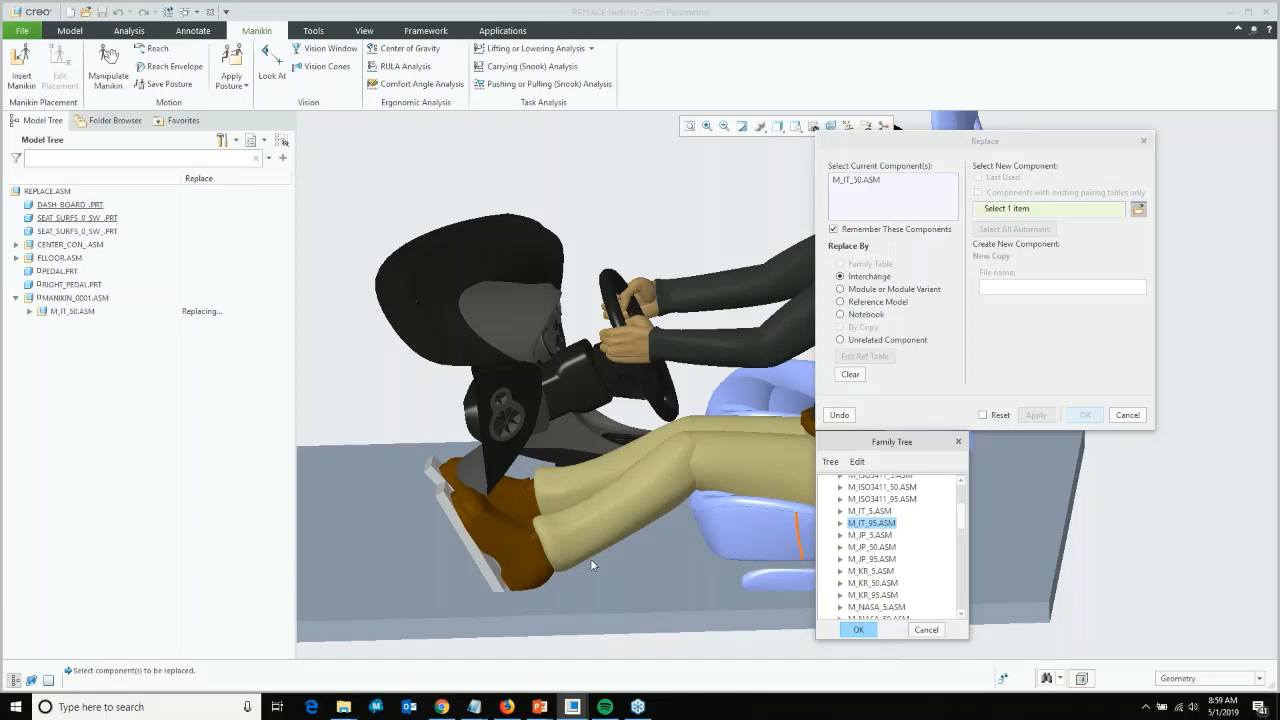
pyautogui.click(927, 631)
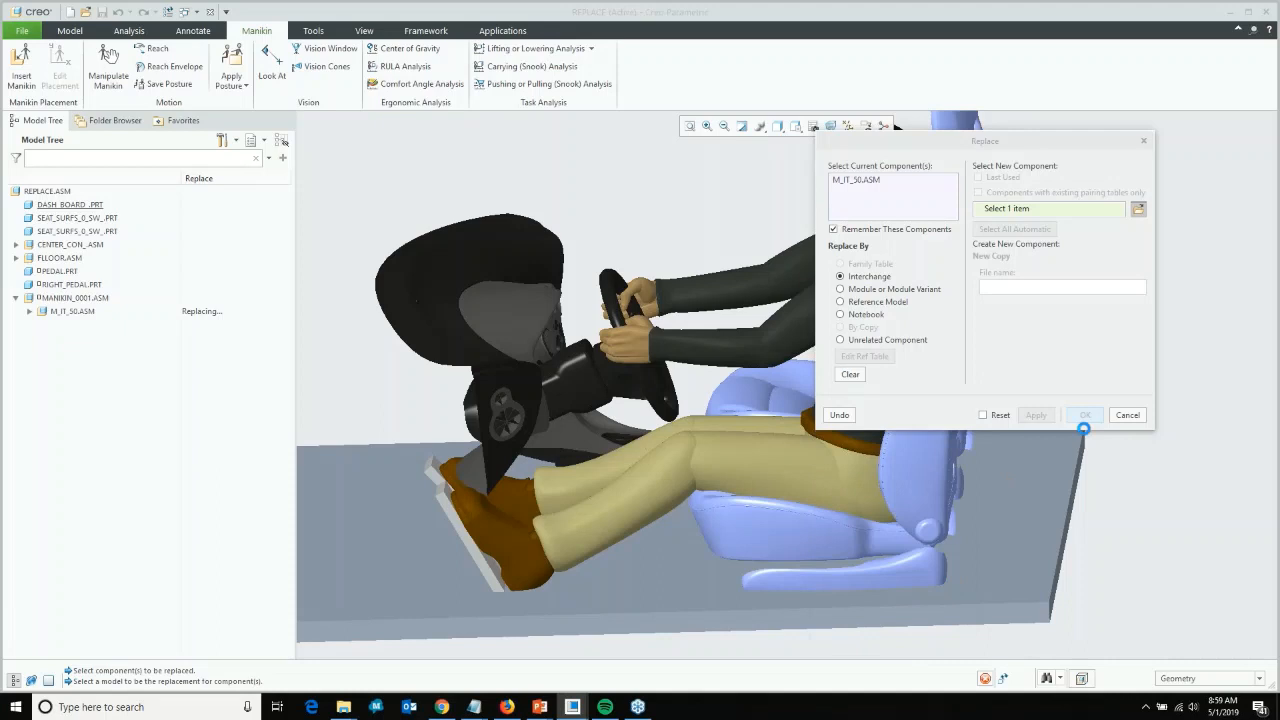
pyautogui.click(1127, 415)
pyautogui.click(1048, 310)
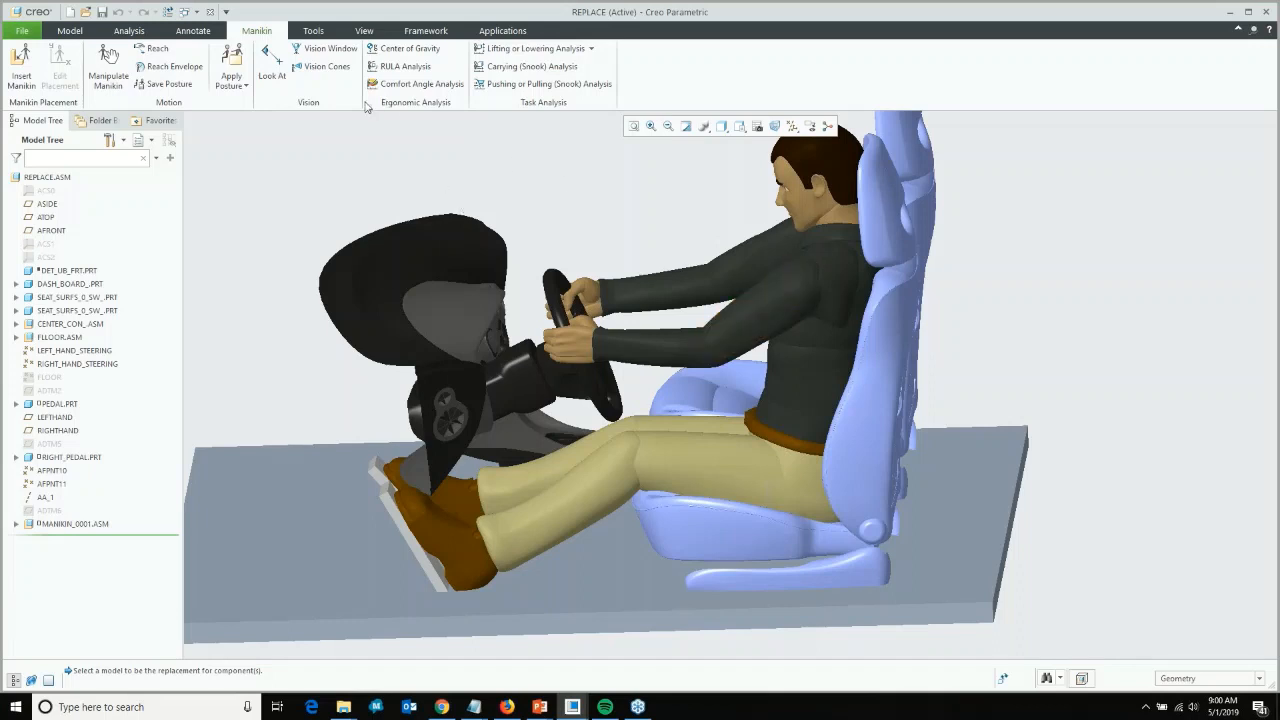
# Open the vision window for MANIKIN_0001, compare the driver's line of sight with the manikin's posture, and close the window.
pyautogui.click(326, 50)
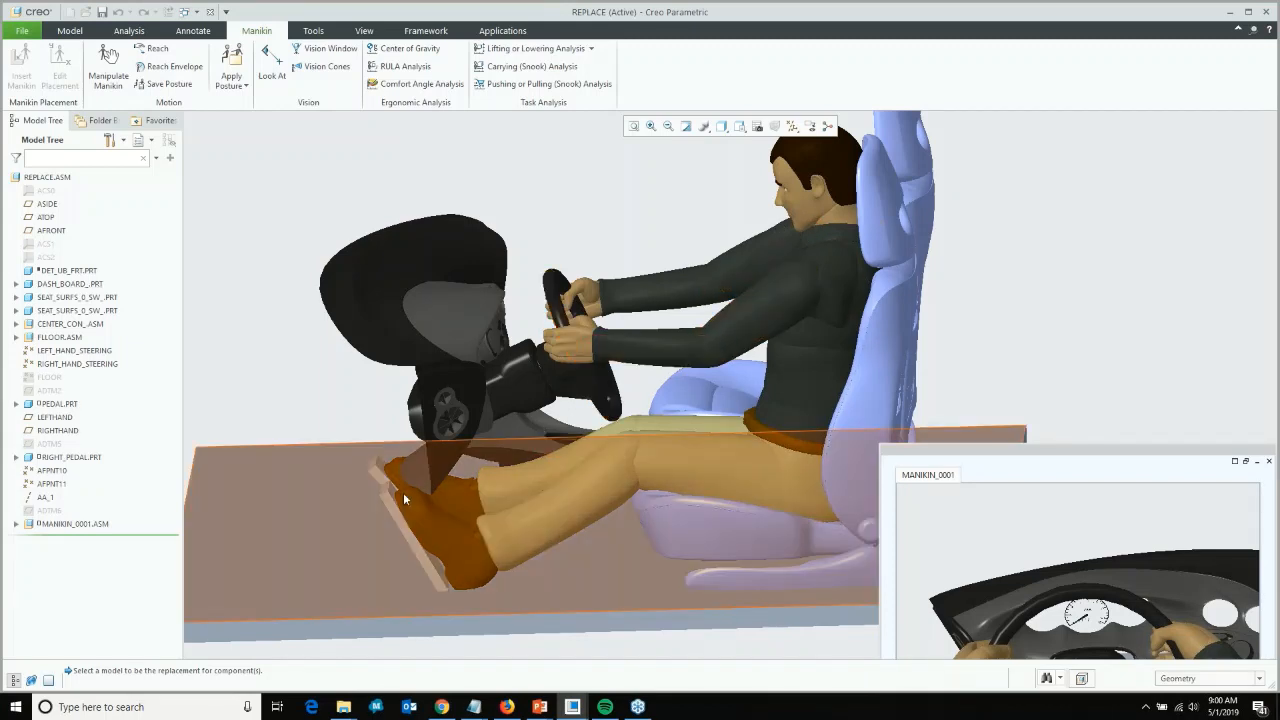
pyautogui.moveTo(558, 315)
pyautogui.mouseDown(button='middle')
pyautogui.moveTo(517, 308)
pyautogui.moveTo(563, 318)
pyautogui.mouseUp(button='middle')
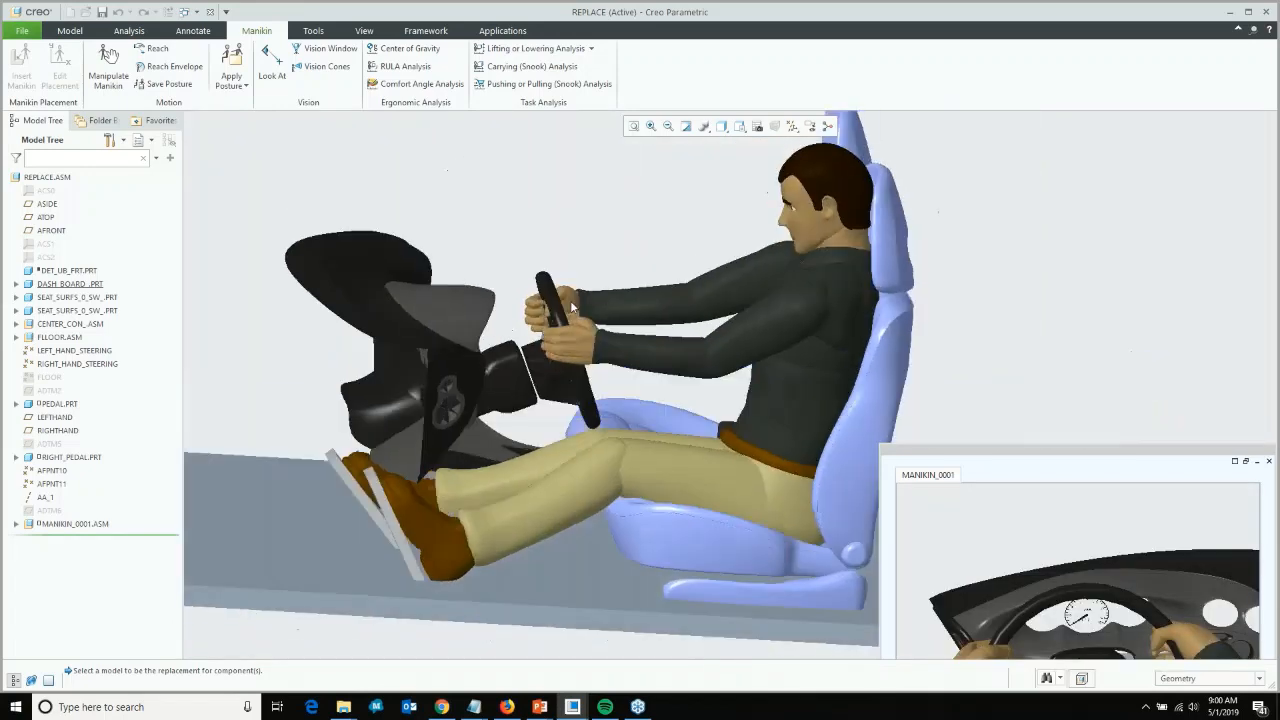
pyautogui.scroll(-3, 836, 189)
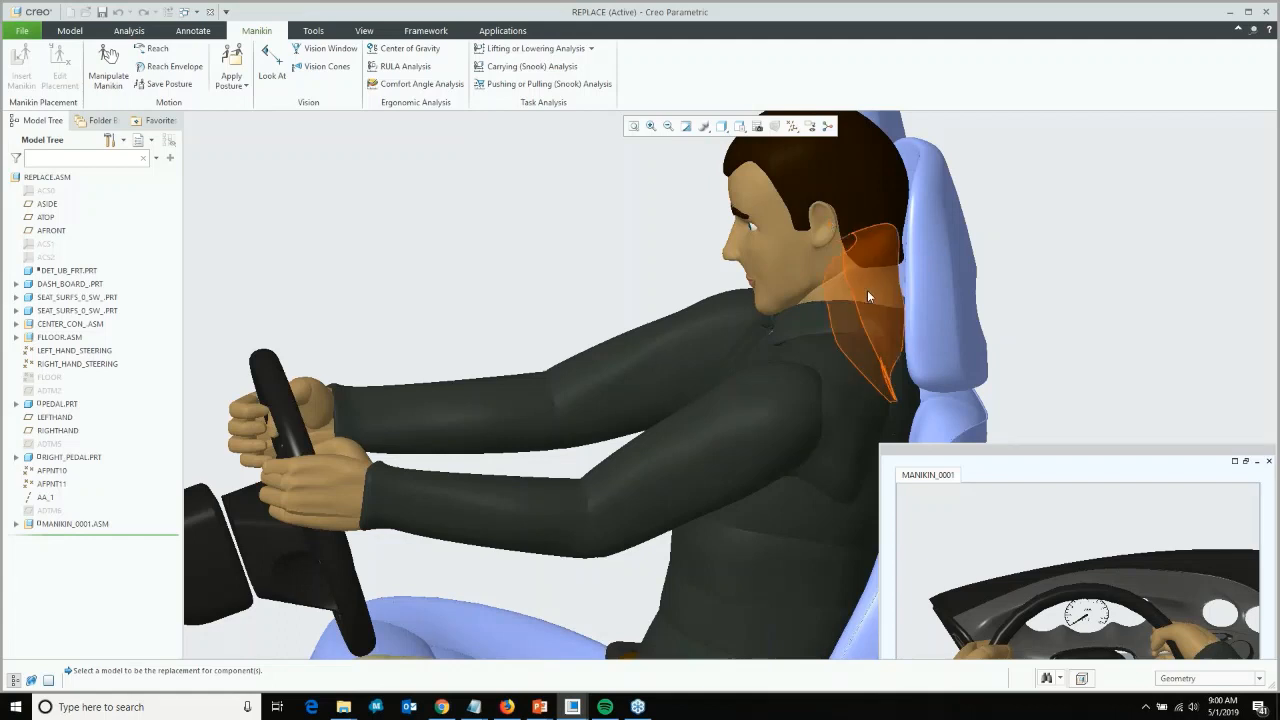
pyautogui.scroll(1, 941, 270)
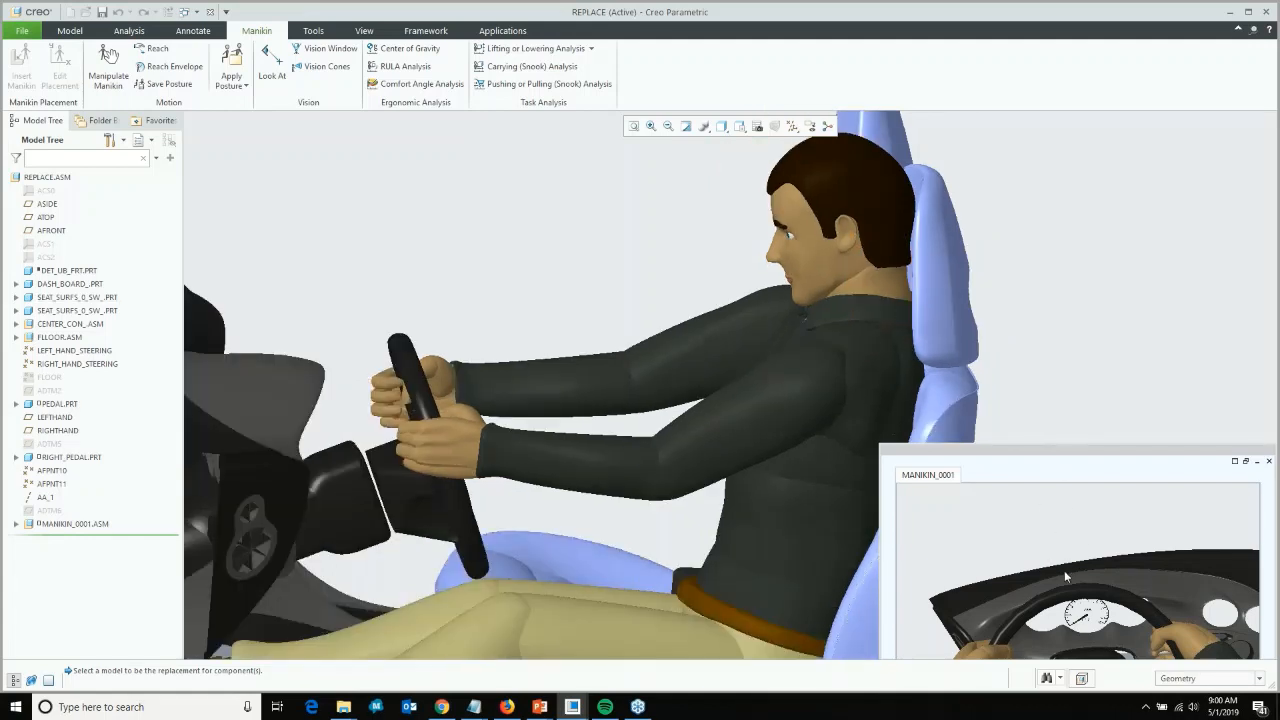
pyautogui.click(846, 390)
pyautogui.click(1268, 461)
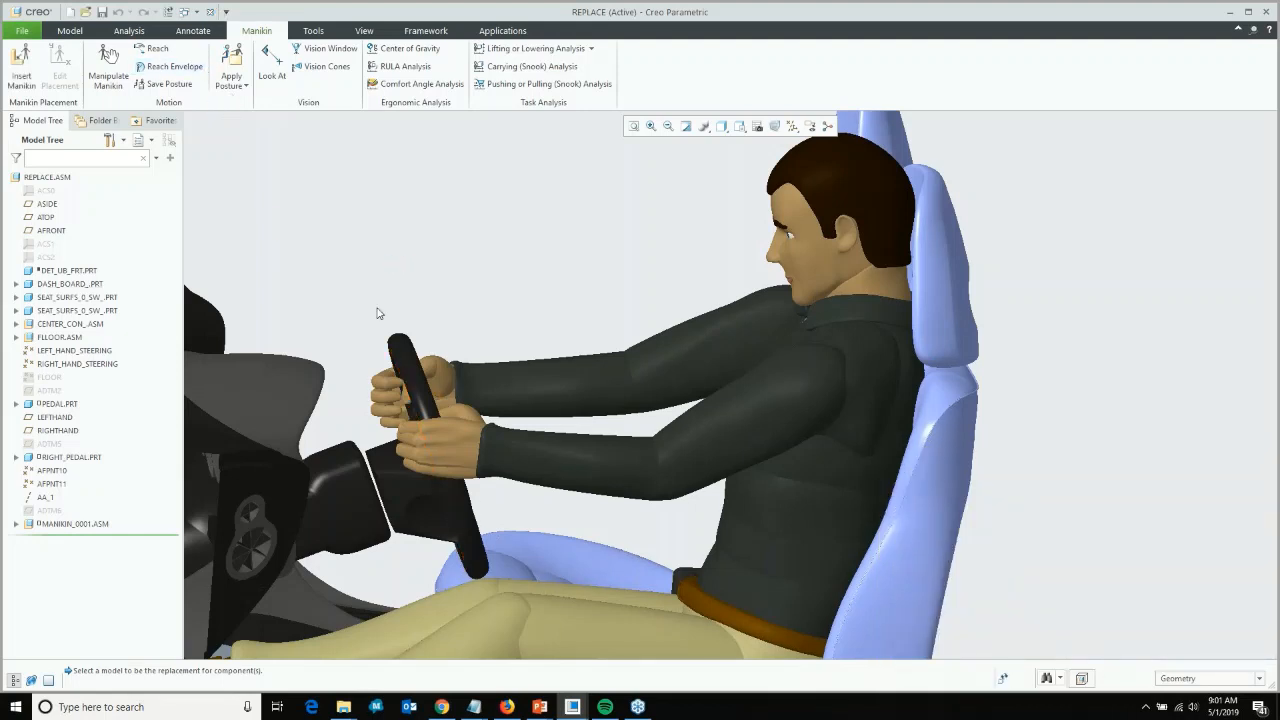
# Switch to the REACH-ENVELOPE assembly and examine the standing manikin's reach envelope around the machine.
pyautogui.click(579, 712)
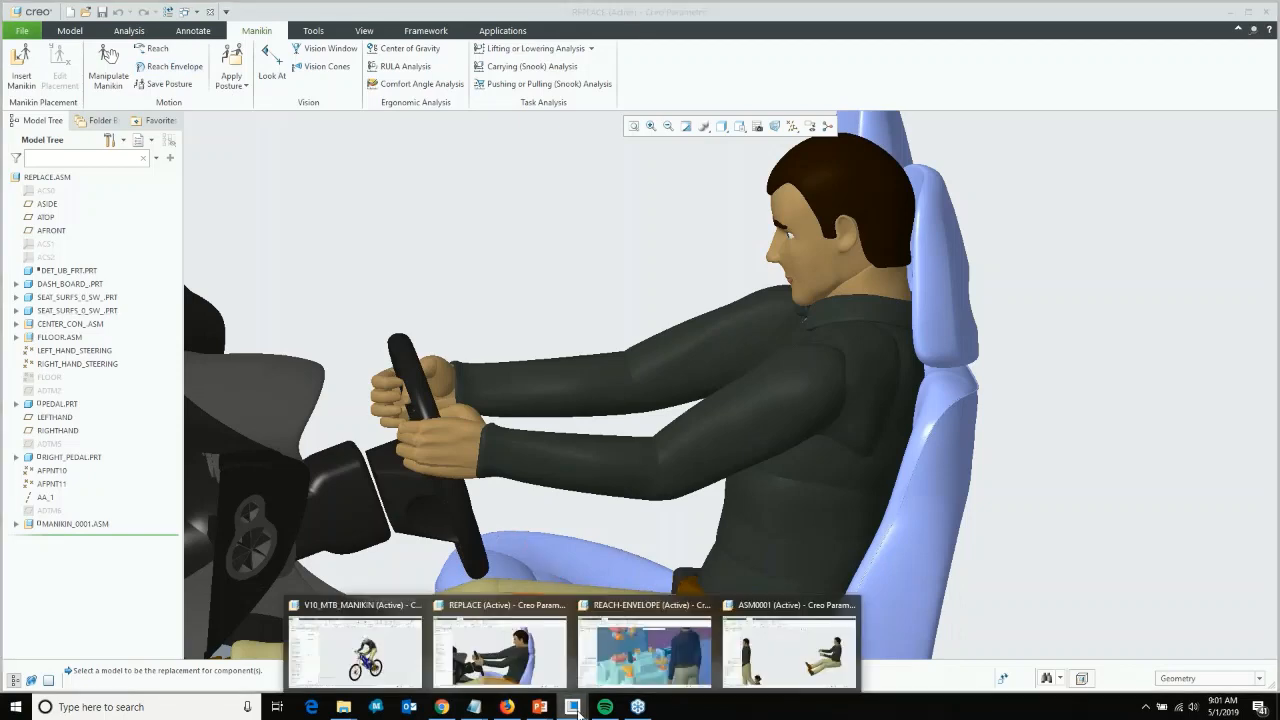
pyautogui.click(635, 642)
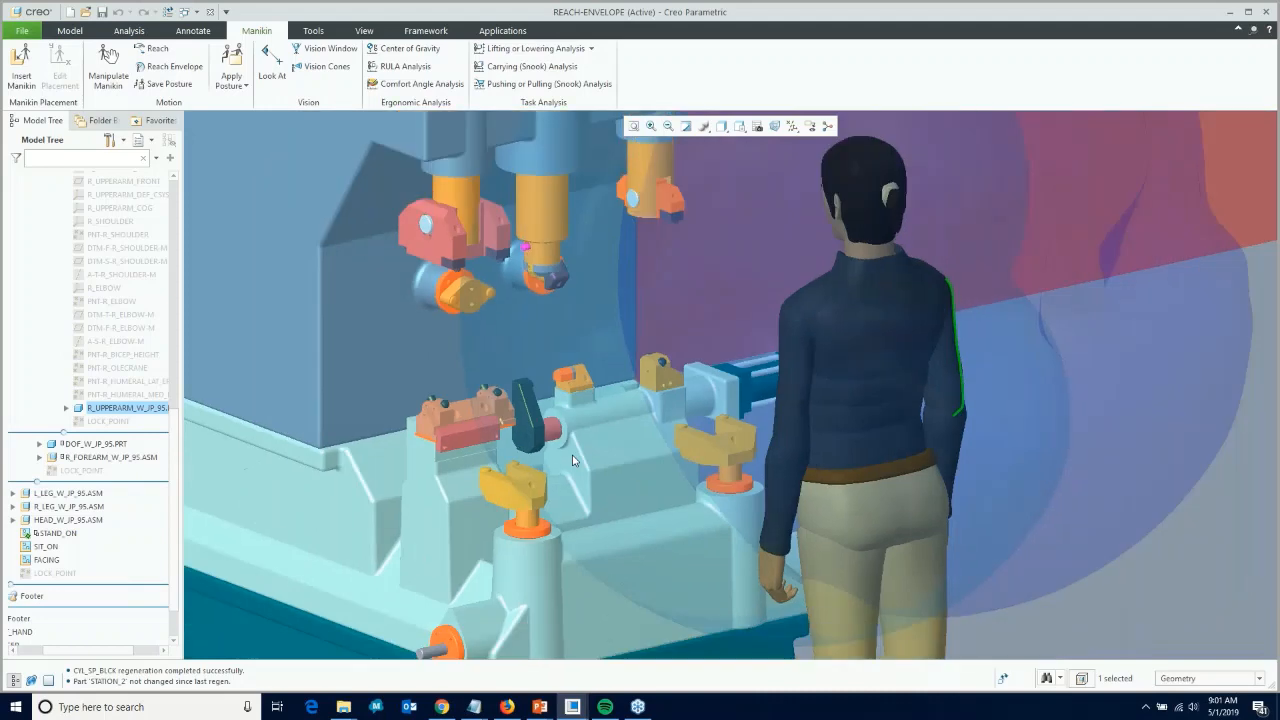
pyautogui.scroll(-6, 573, 462)
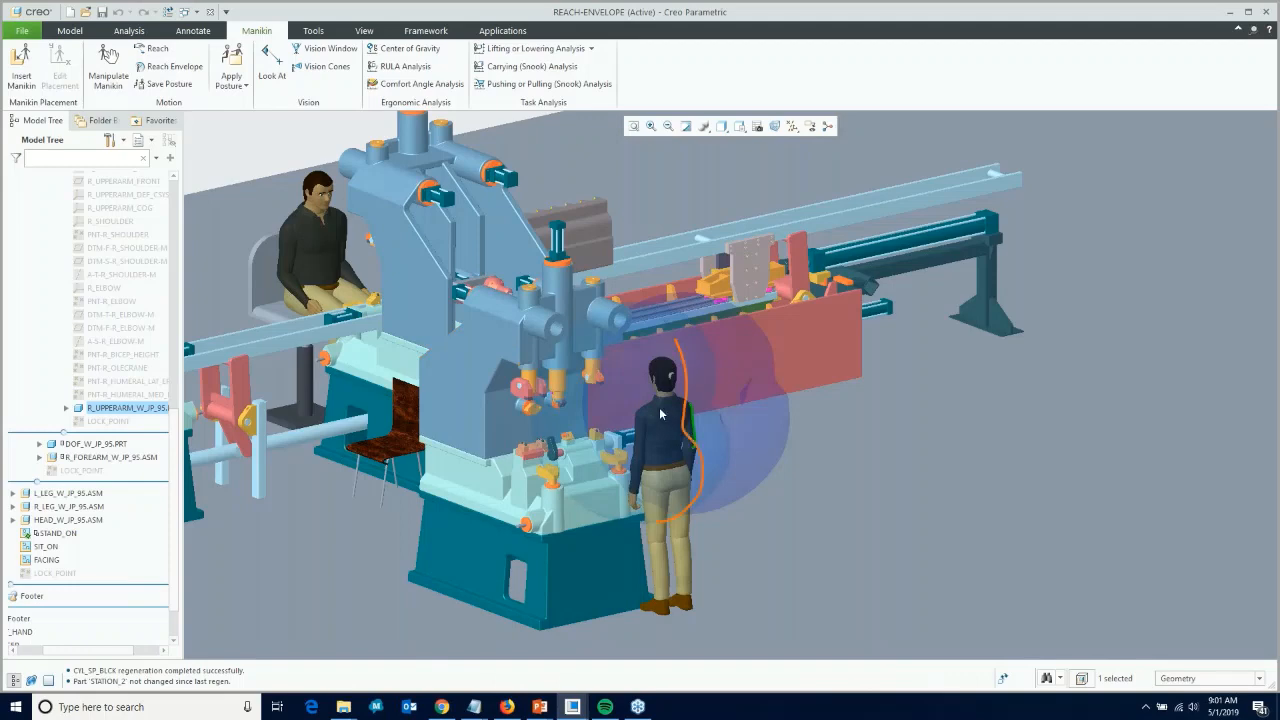
pyautogui.moveTo(682, 423)
pyautogui.mouseDown(button='middle')
pyautogui.moveTo(664, 409)
pyautogui.moveTo(733, 418)
pyautogui.moveTo(713, 392)
pyautogui.moveTo(593, 343)
pyautogui.moveTo(556, 391)
pyautogui.mouseUp(button='middle')
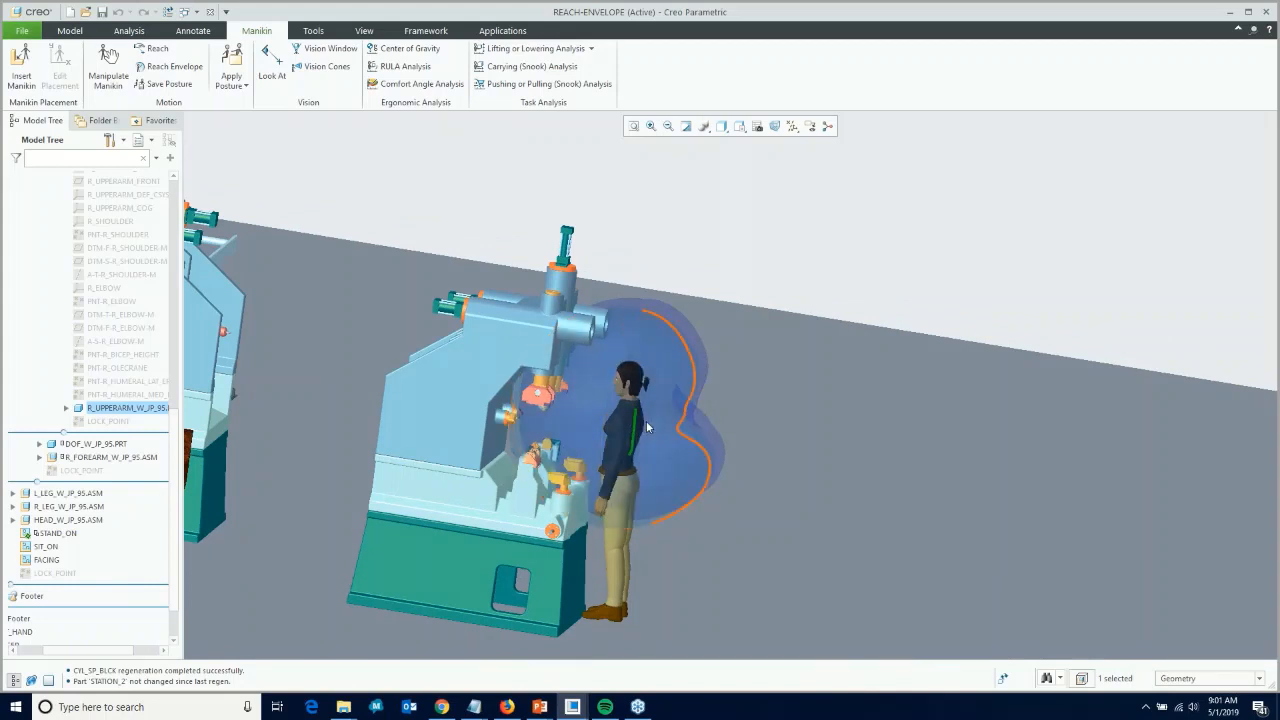
pyautogui.scroll(2, 830, 462)
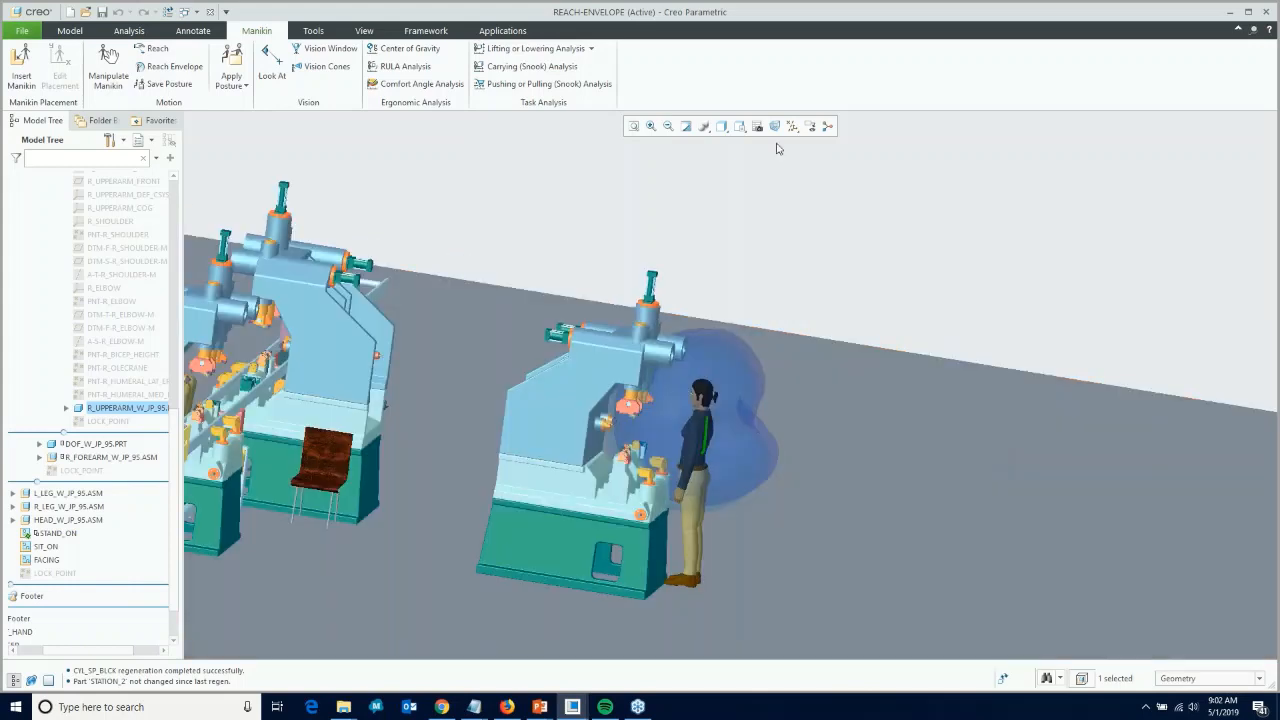
# Orient the model to the saved RIGHT-SEATED view and hide the standing manikin's reach envelope.
pyautogui.click(739, 126)
pyautogui.scroll(-1, 766, 220)
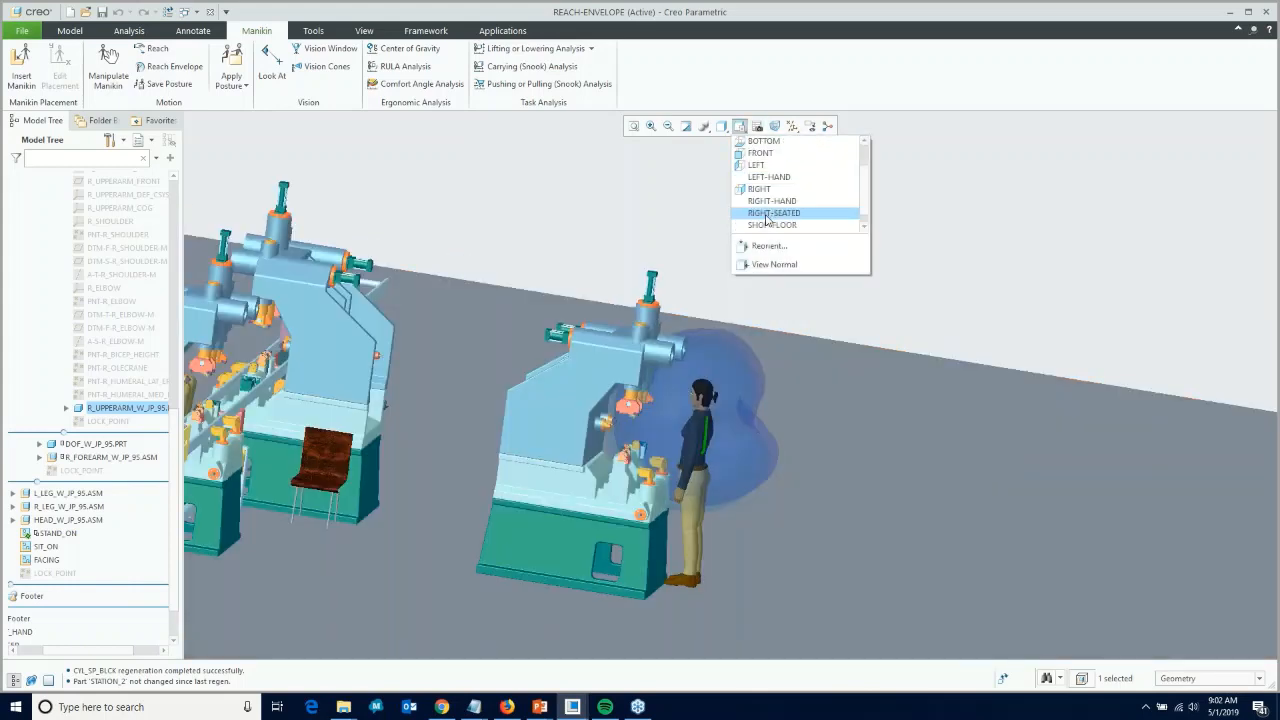
pyautogui.click(778, 214)
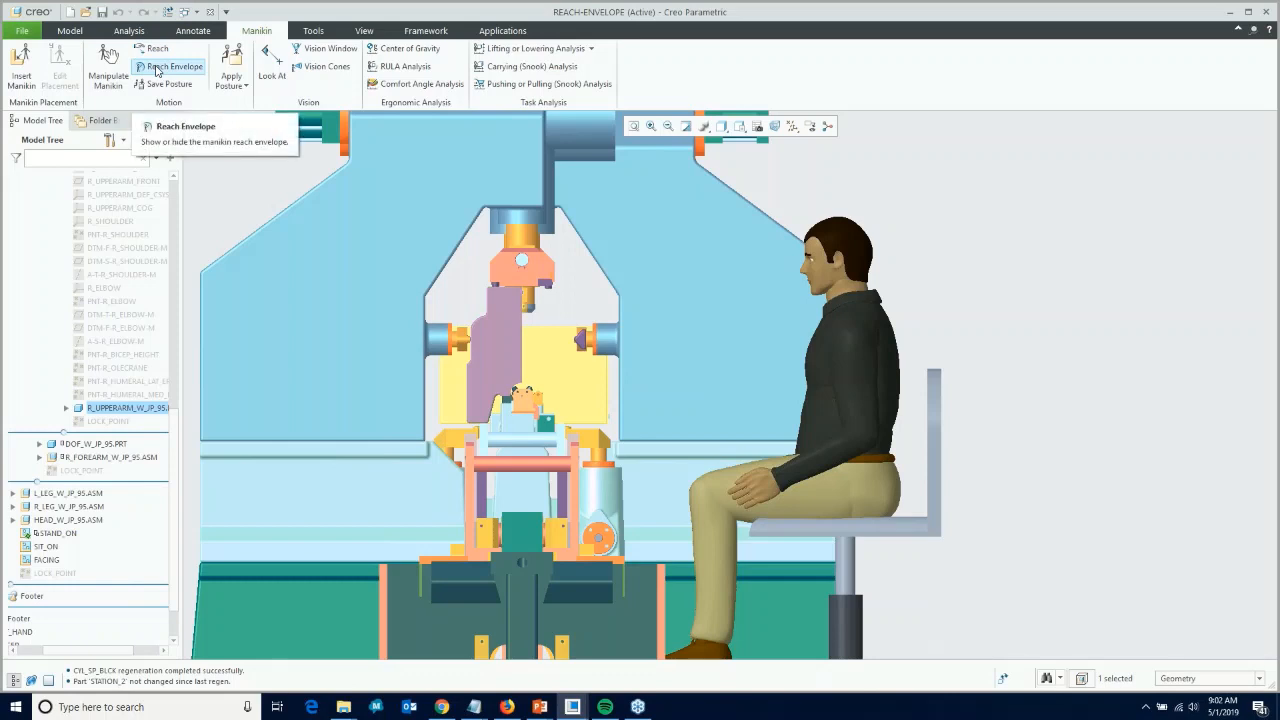
pyautogui.click(155, 67)
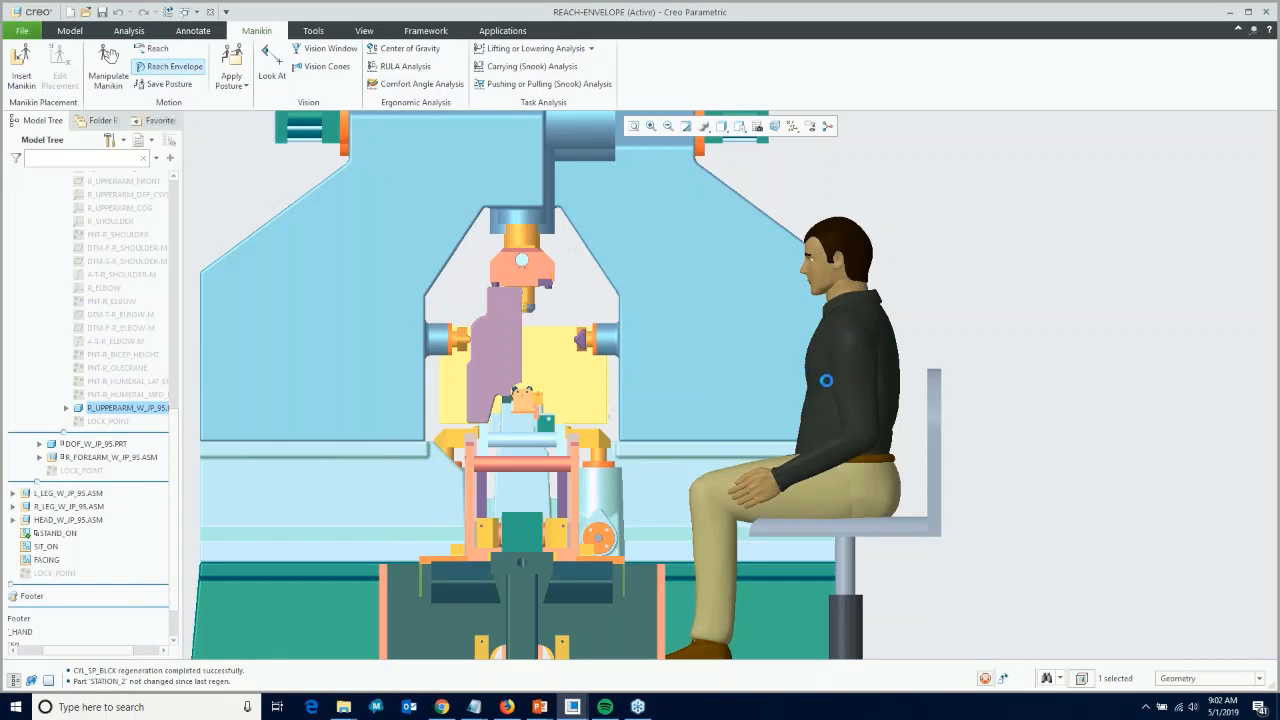
pyautogui.click(848, 357)
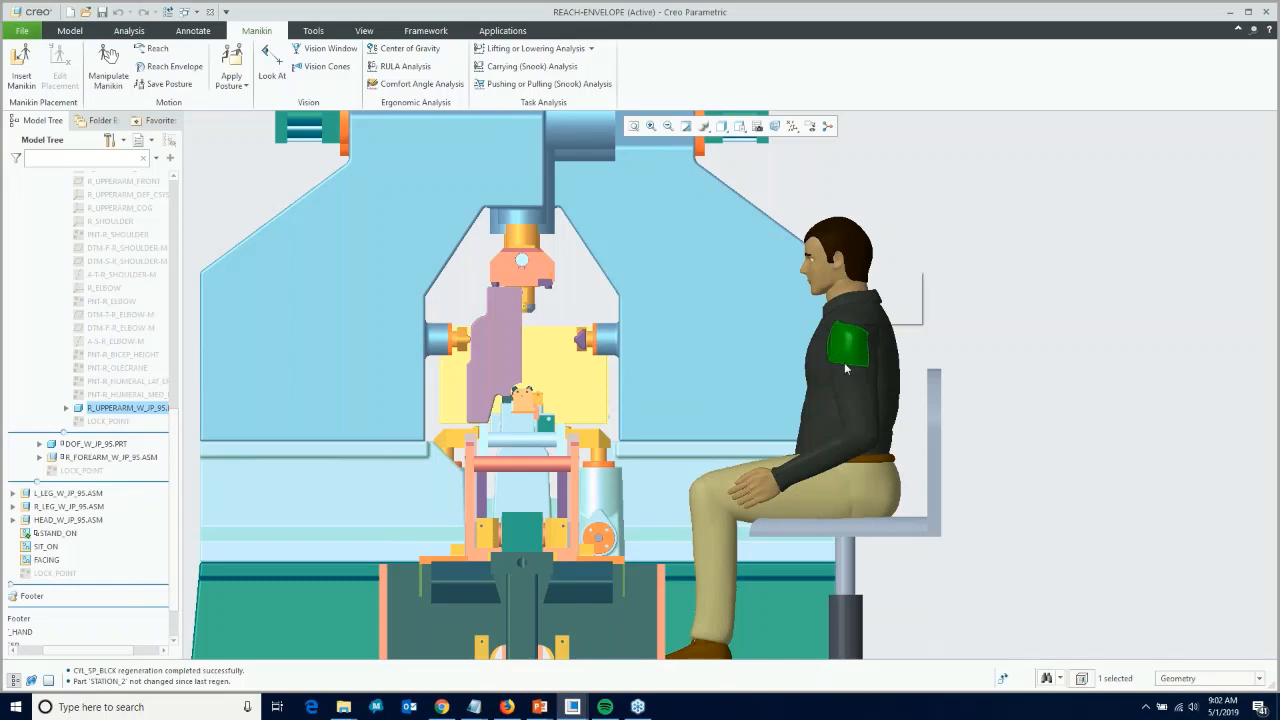
pyautogui.click(1007, 288)
# Show the reach envelope of the seated manikin by picking its upper arm.
pyautogui.scroll(-5, 925, 295)
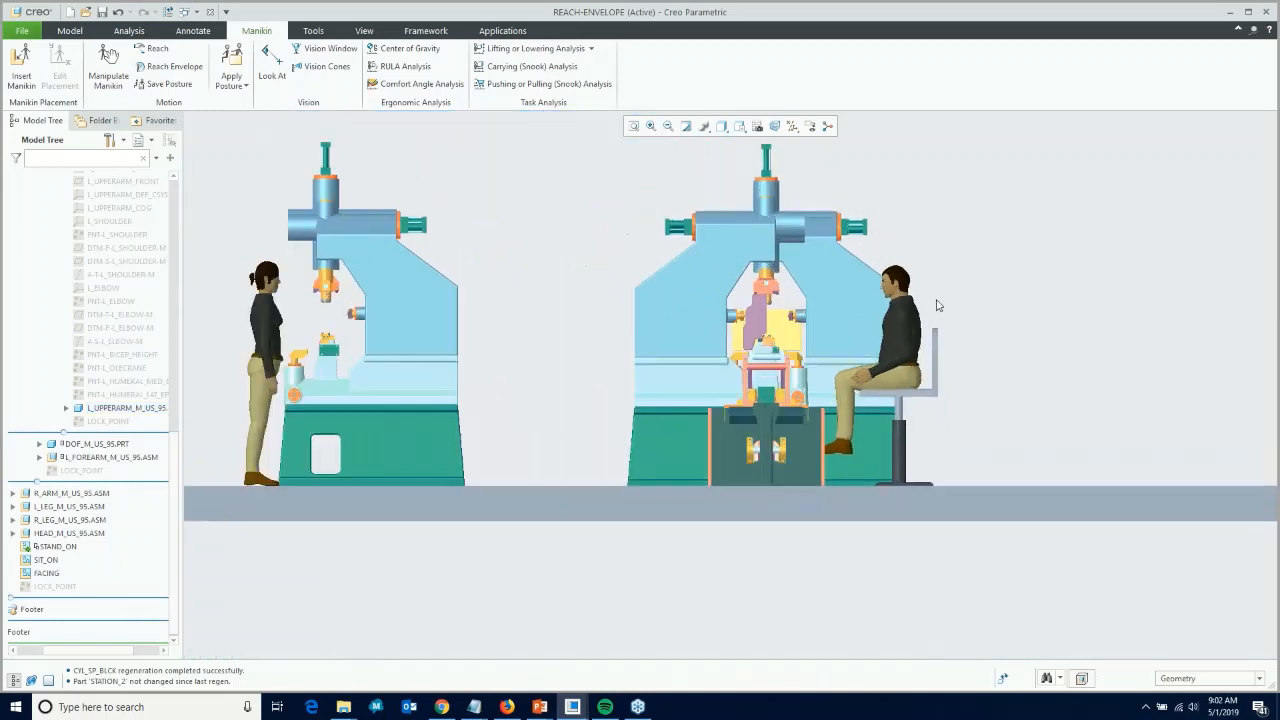
pyautogui.scroll(5, 937, 305)
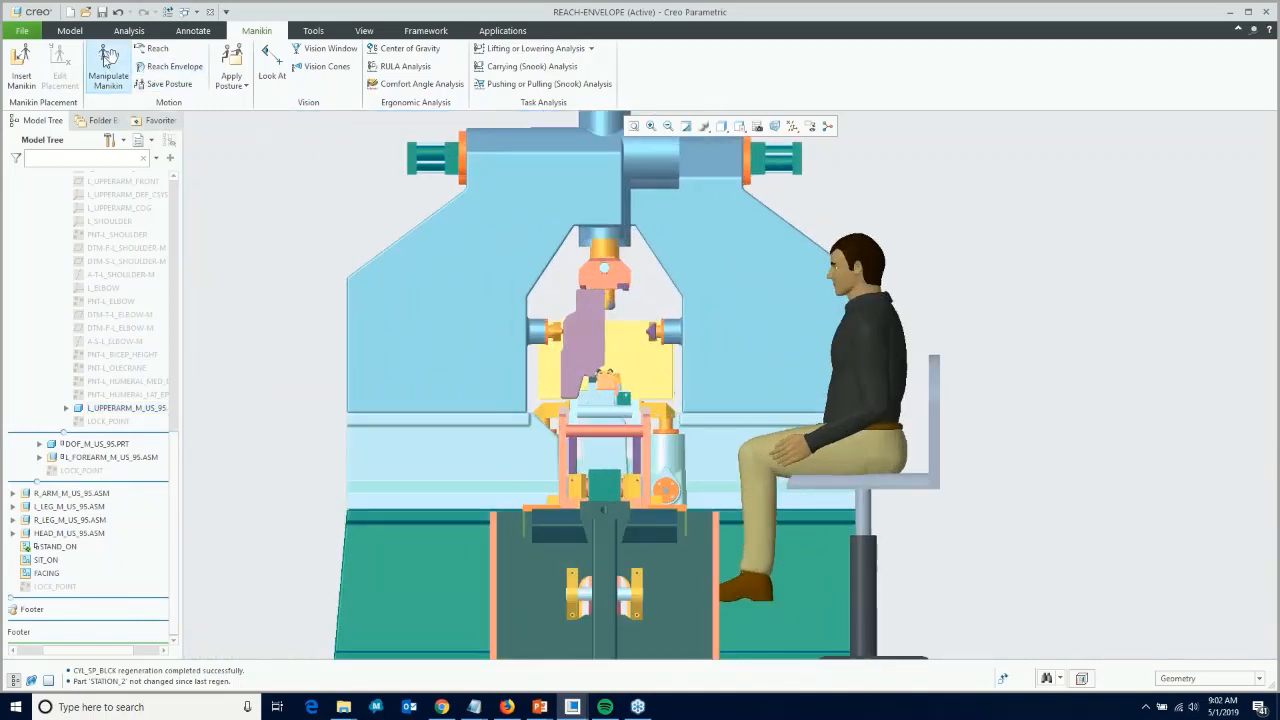
pyautogui.click(152, 67)
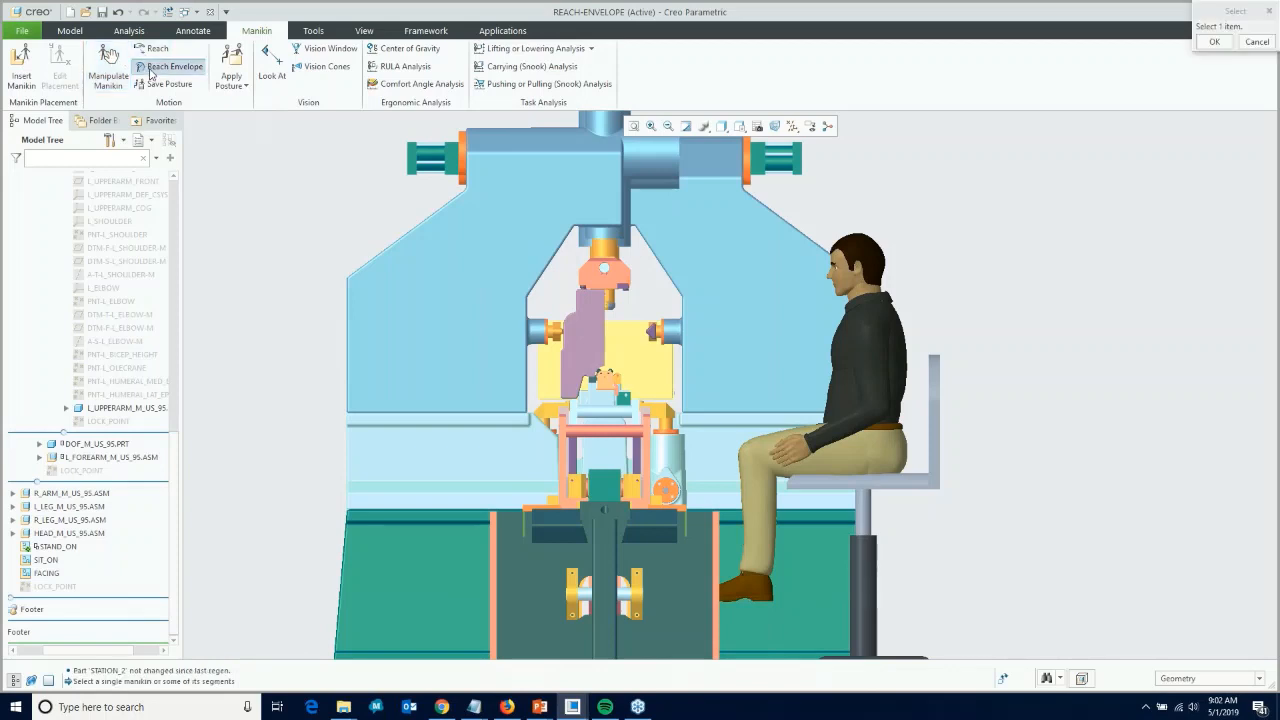
pyautogui.click(868, 365)
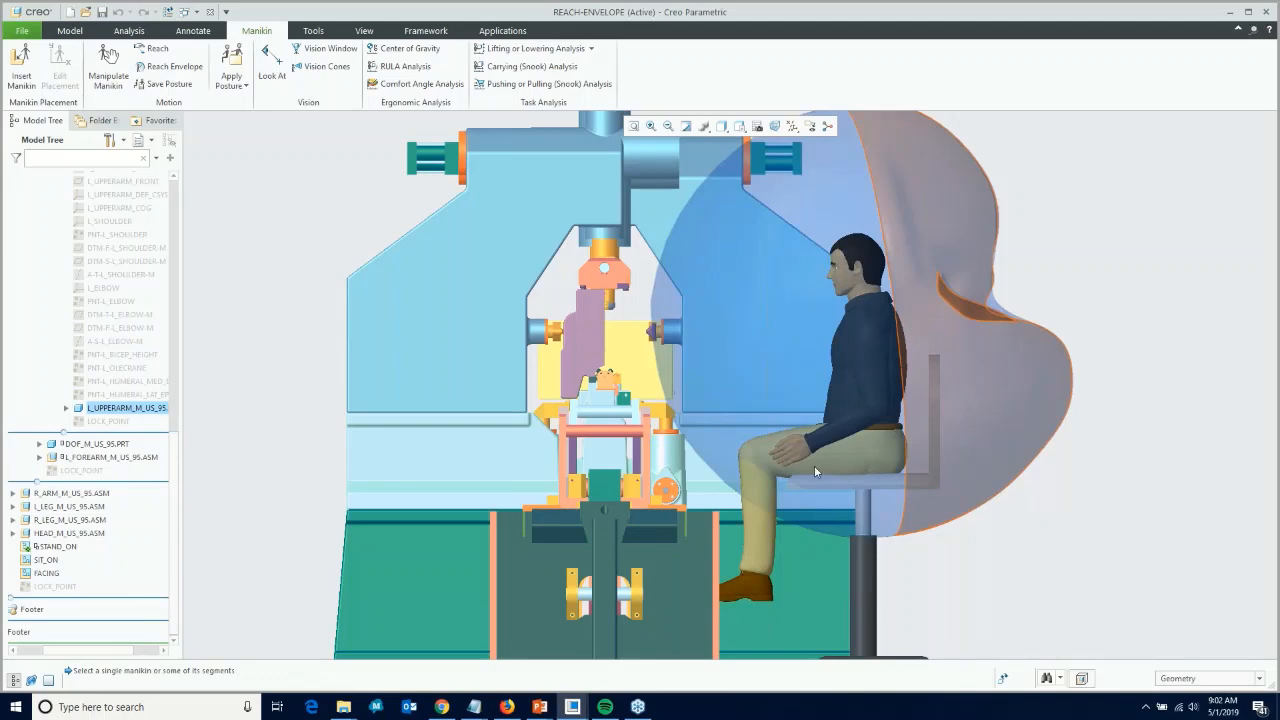
# Examine the seated manikin's reach envelope from several angles and in the RIGHT-SEATED view, checking its extent against the machine's workpiece and fixtures.
pyautogui.moveTo(956, 271)
pyautogui.mouseDown(button='middle')
pyautogui.moveTo(574, 524)
pyautogui.moveTo(612, 506)
pyautogui.mouseUp(button='middle')
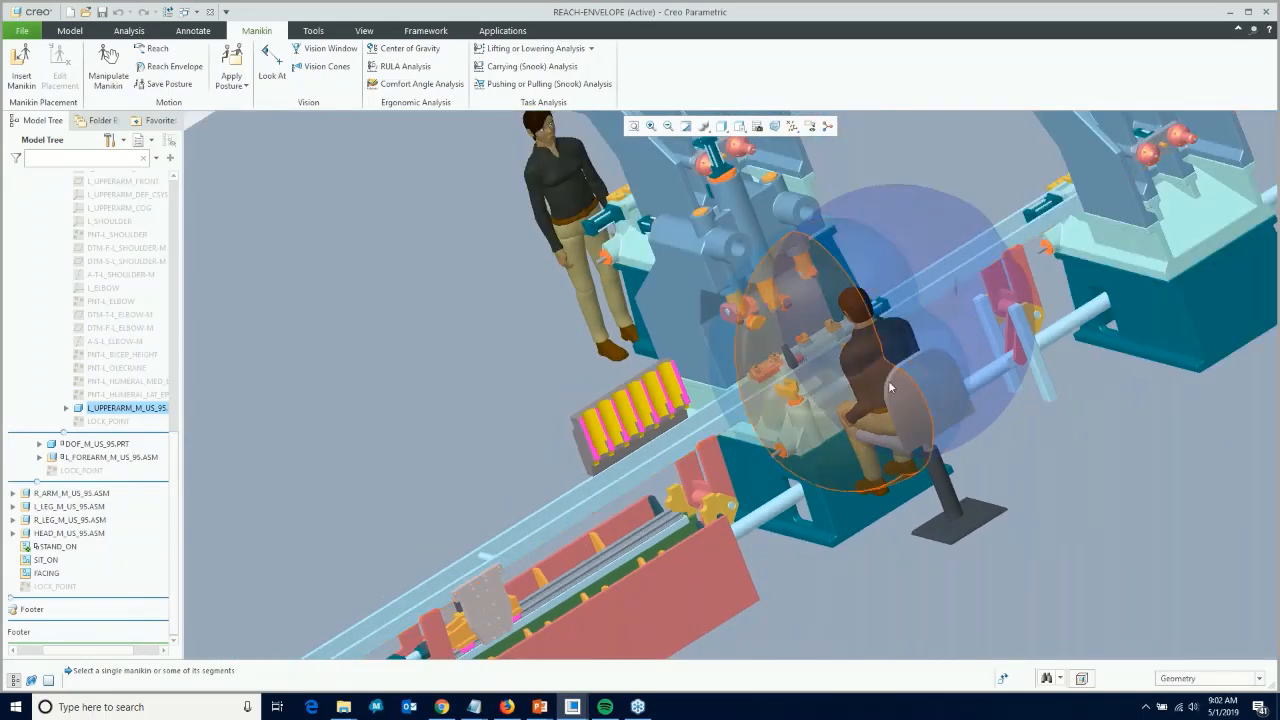
pyautogui.moveTo(915, 345)
pyautogui.mouseDown(button='middle')
pyautogui.moveTo(873, 362)
pyautogui.moveTo(902, 338)
pyautogui.mouseUp(button='middle')
pyautogui.click(742, 127)
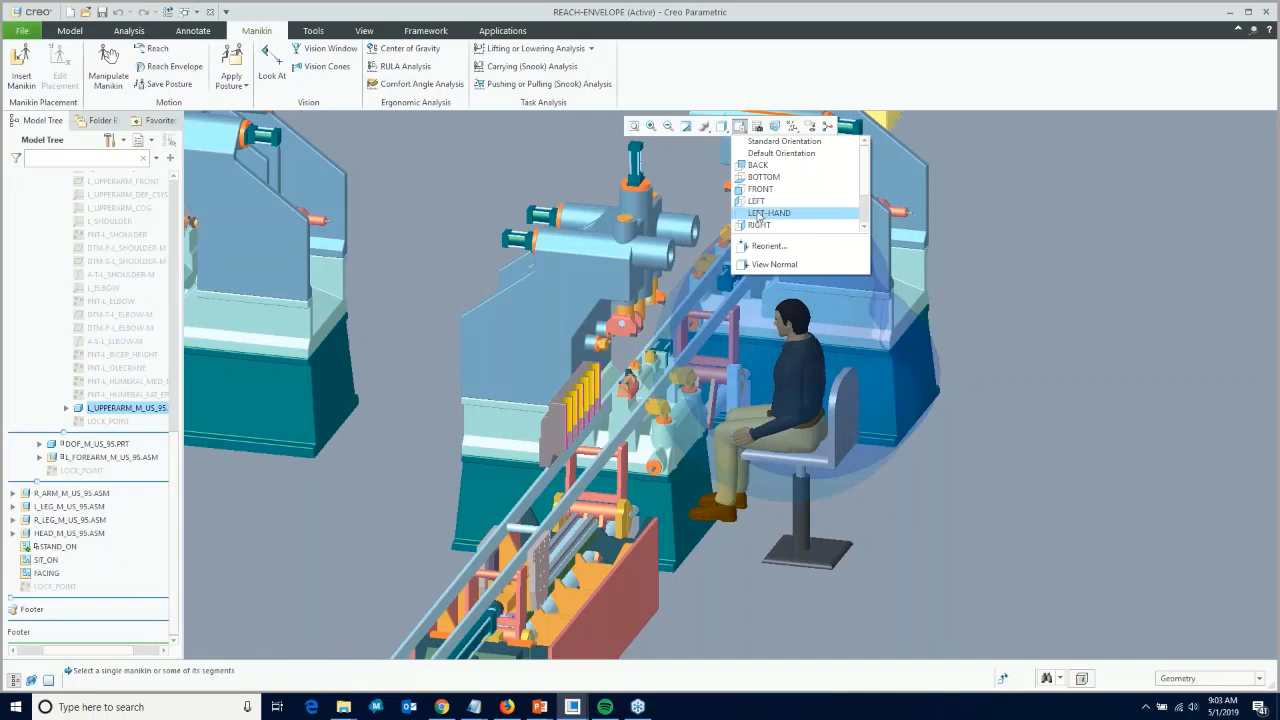
pyautogui.scroll(-1, 766, 220)
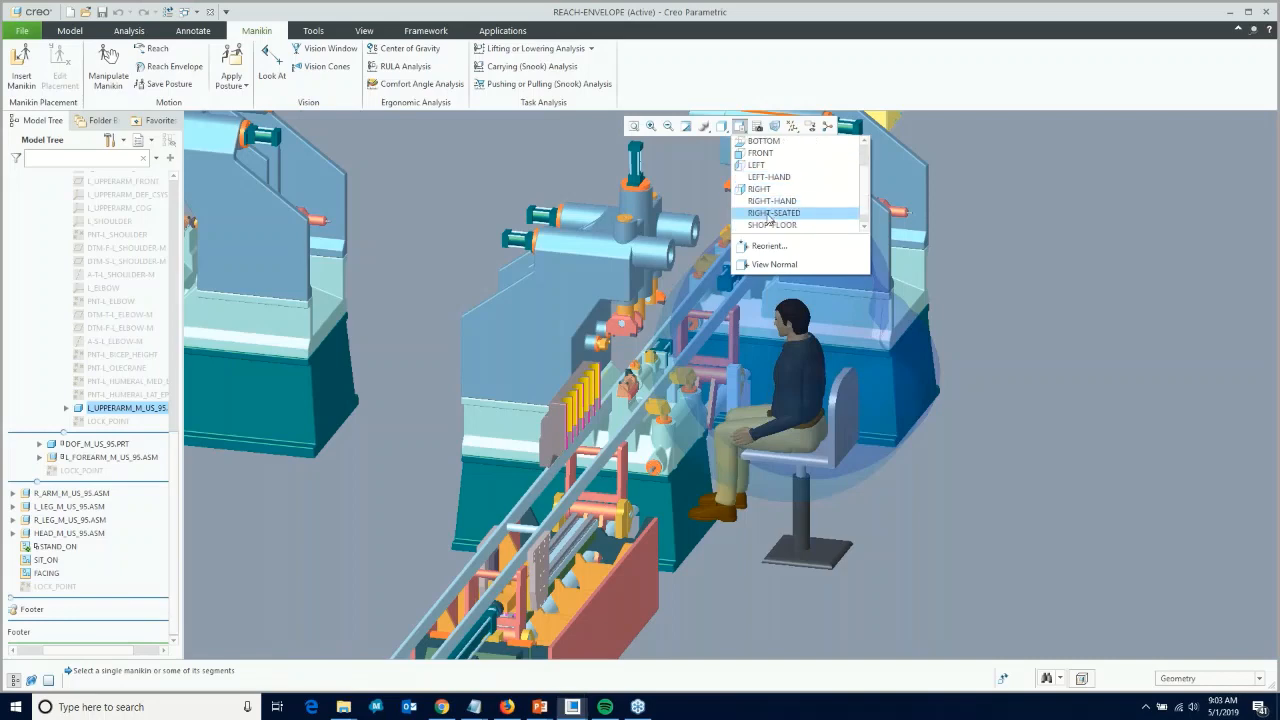
pyautogui.click(770, 213)
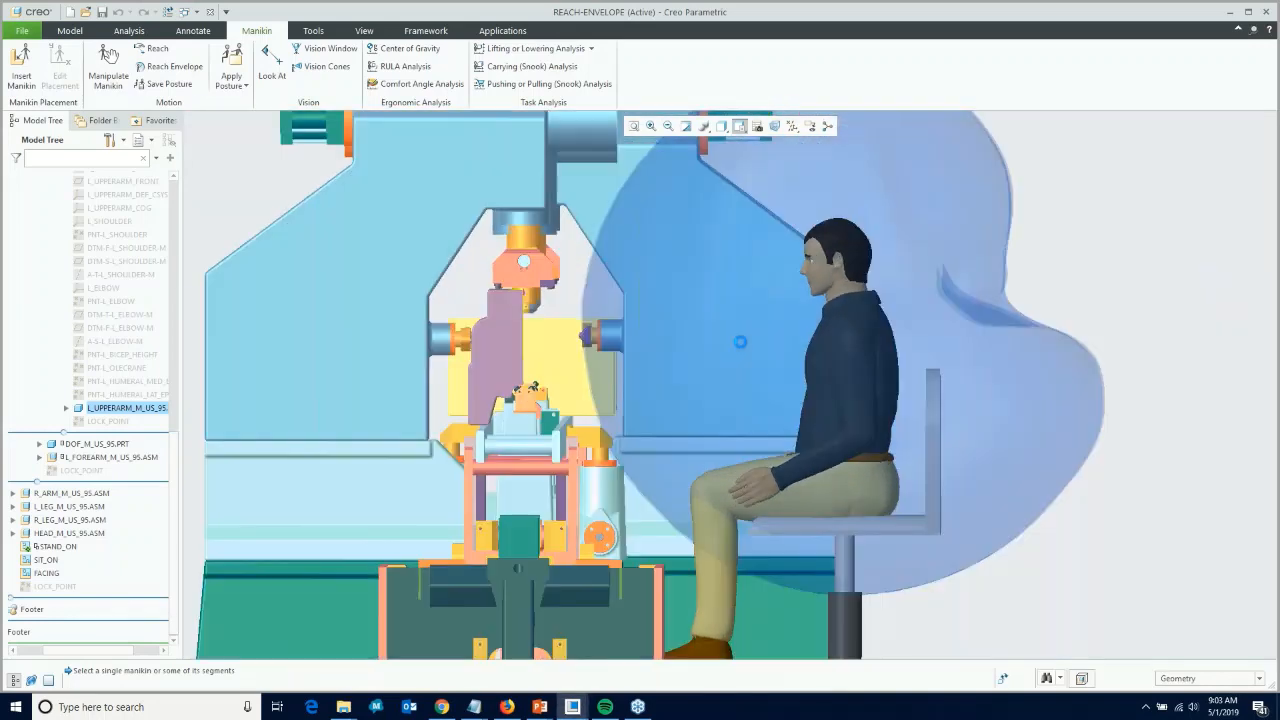
pyautogui.scroll(-6, 596, 368)
pyautogui.scroll(3, 580, 386)
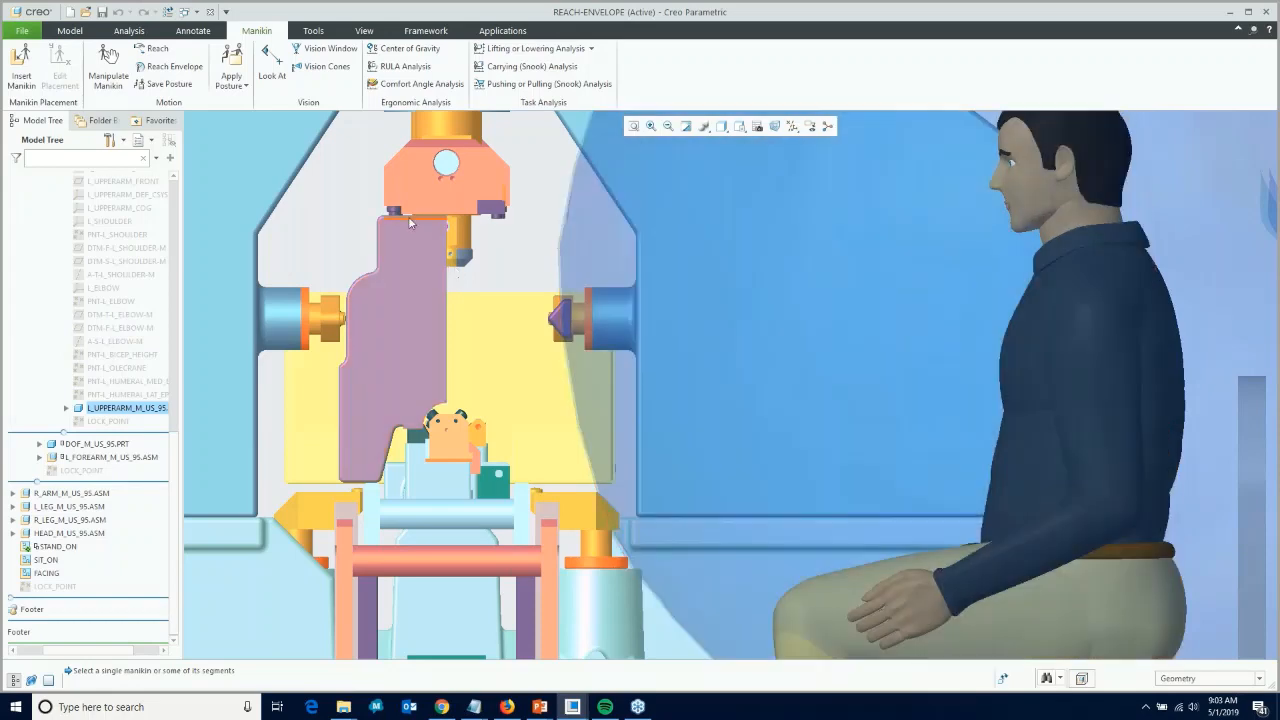
pyautogui.scroll(3, 409, 222)
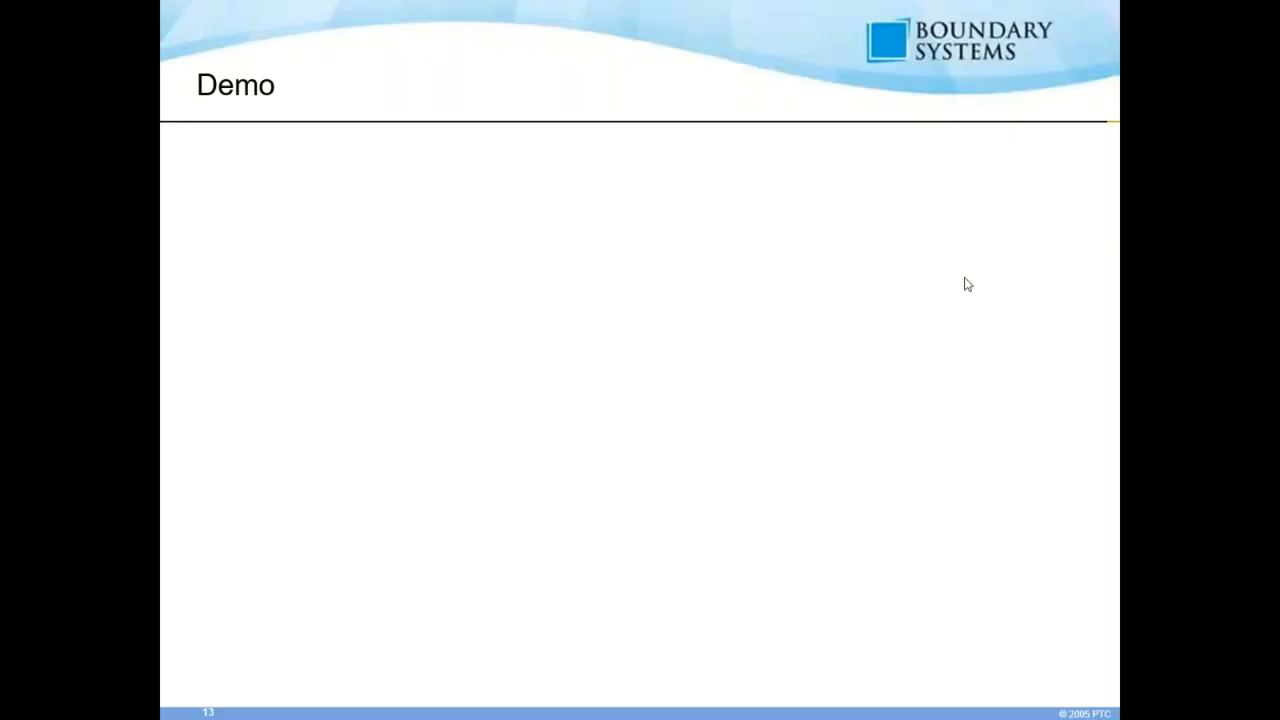
pyautogui.click(966, 284)
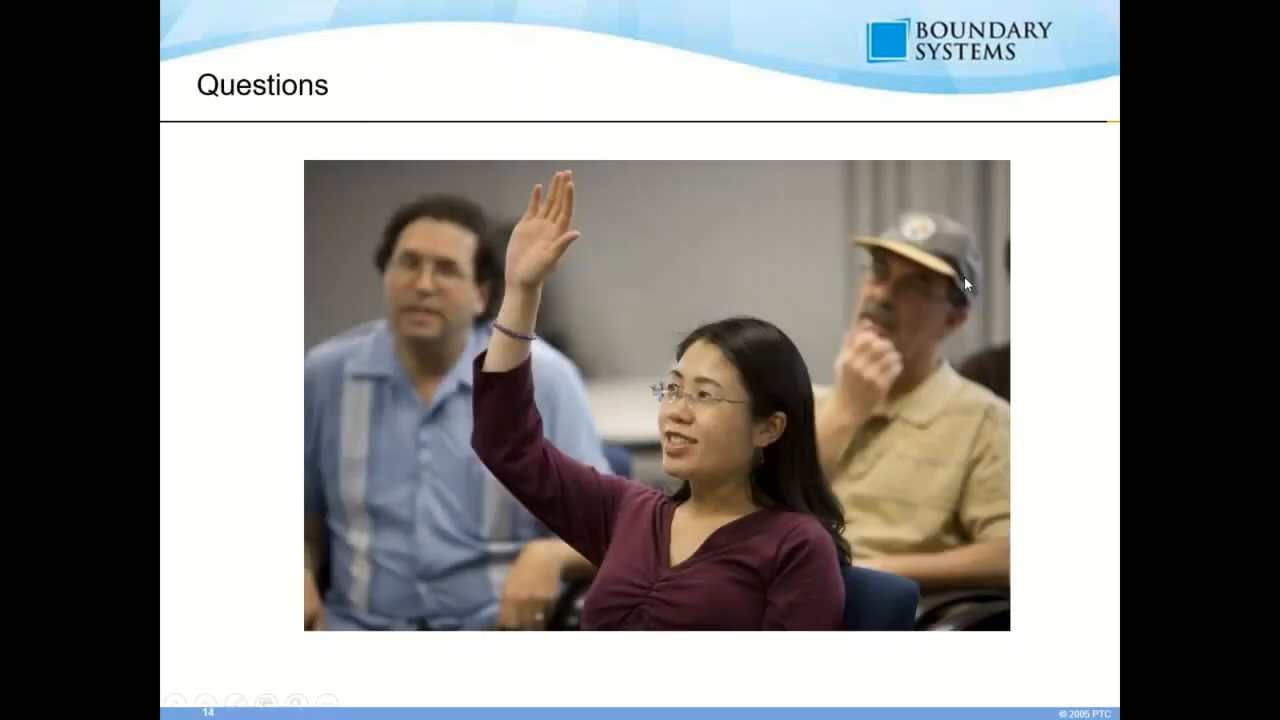